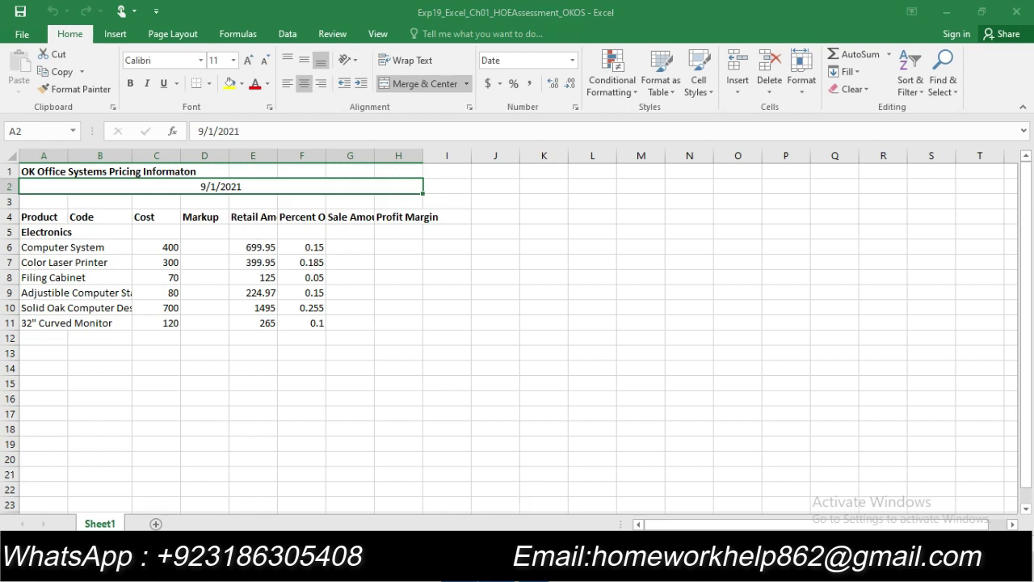
Bring the Exp19_Excel_Ch01_HOEAssessment_OKOS Word instructions to the front from the taskbar
click(377, 445)
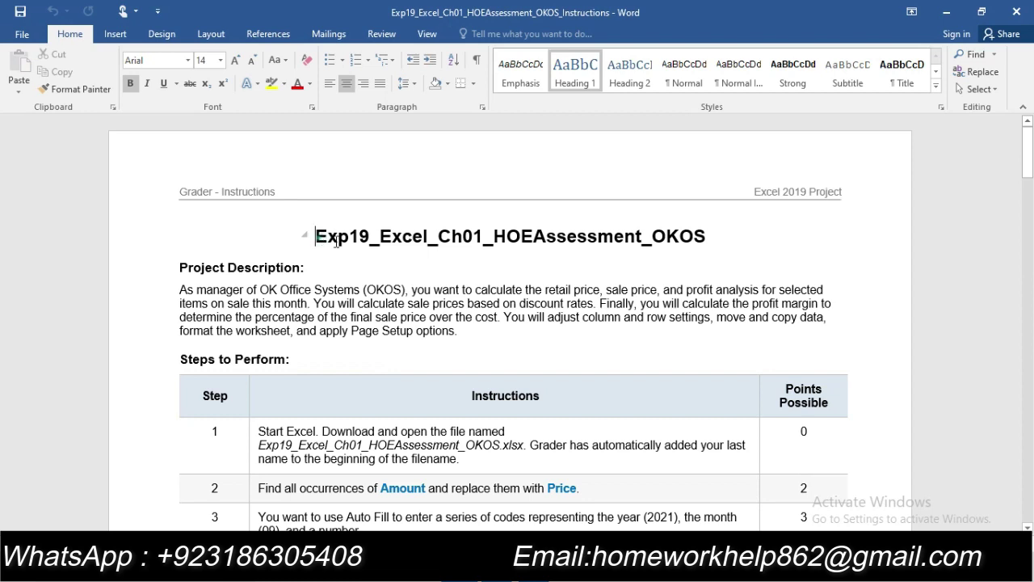
Highlight the instructions title in yellow, then switch back to the Excel worksheet
drag(336, 242, 719, 257)
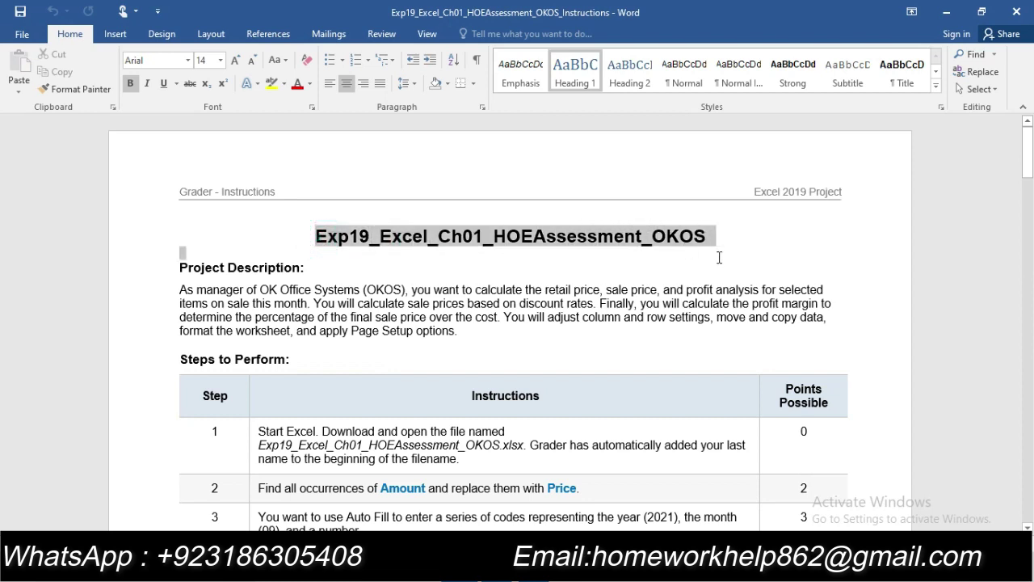
click(271, 83)
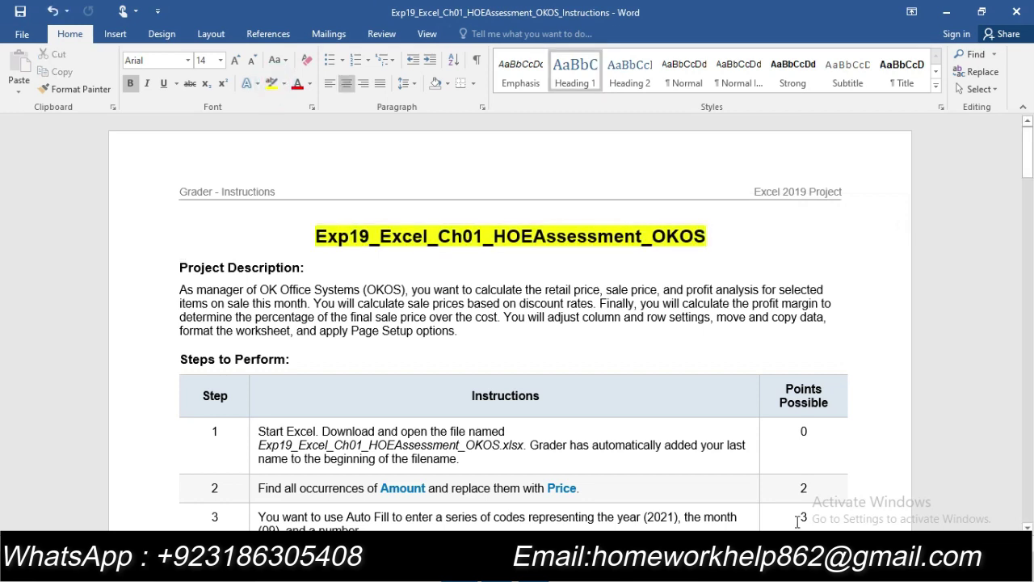
scroll(528, 308, down, 2)
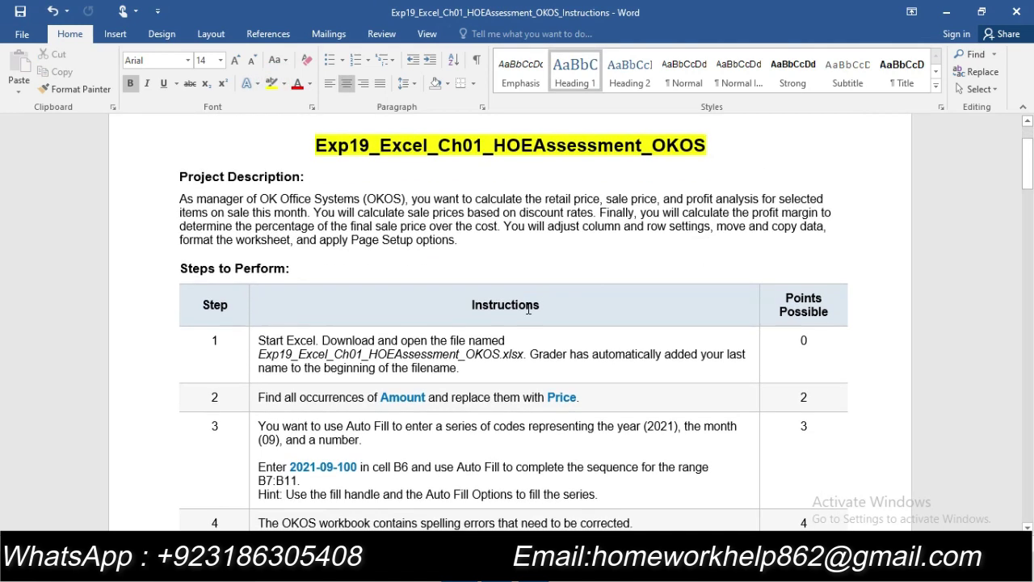
scroll(528, 308, up, 1)
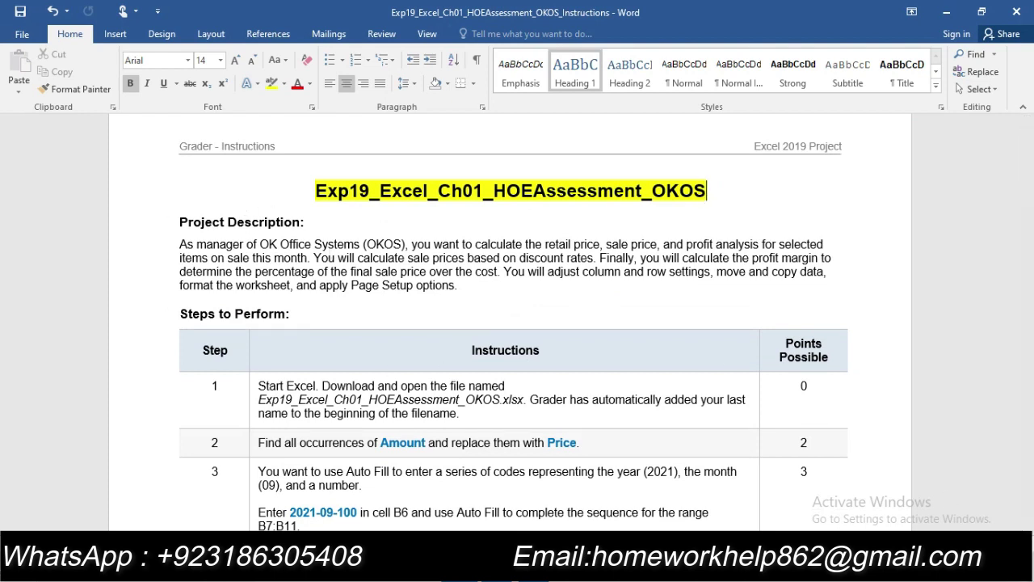
key(alt+Tab)
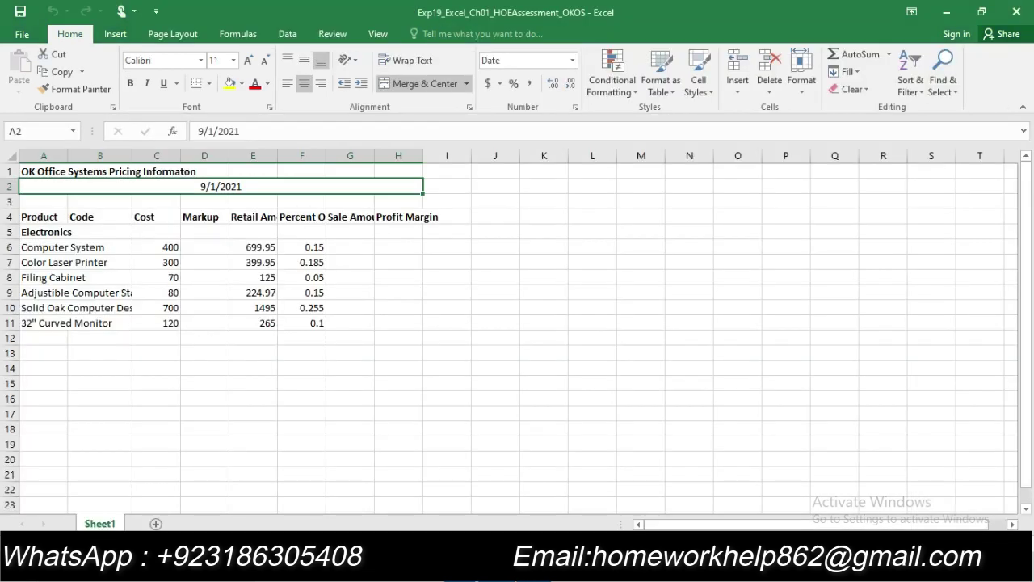
key(alt+Tab)
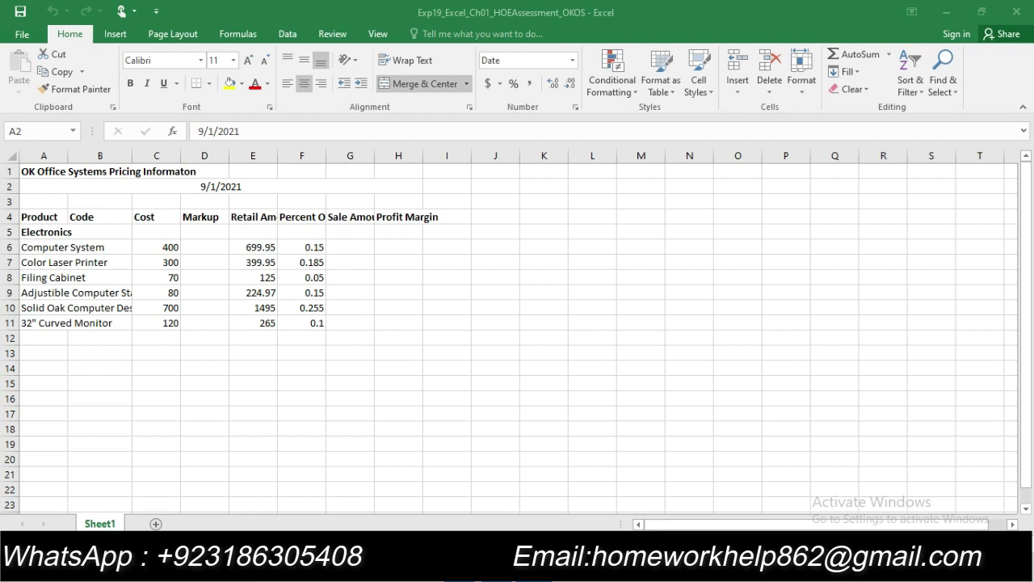
Back in Word, highlight the Project Description heading and paragraph in bright green
mouse_move(496, 570)
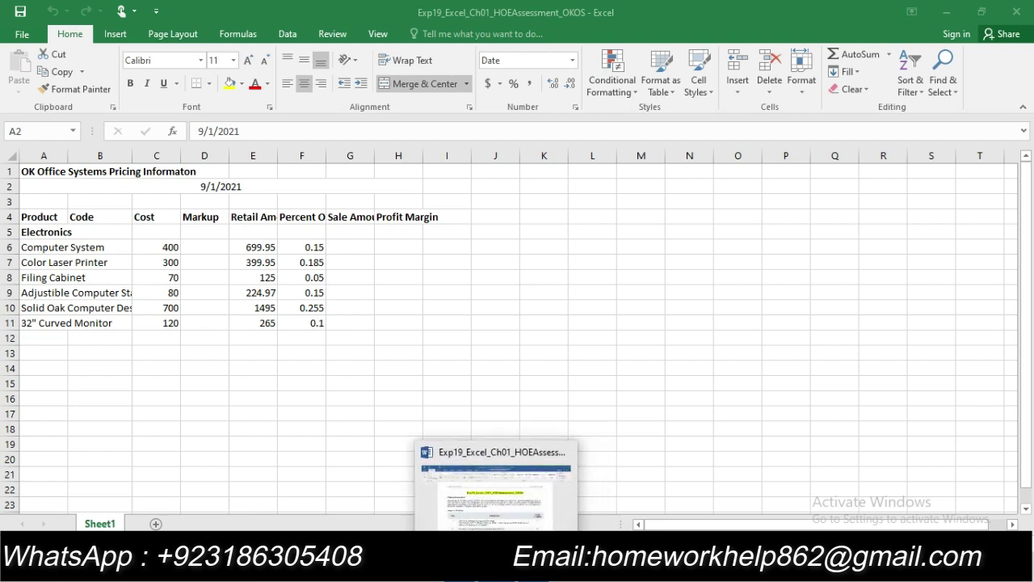
click(496, 485)
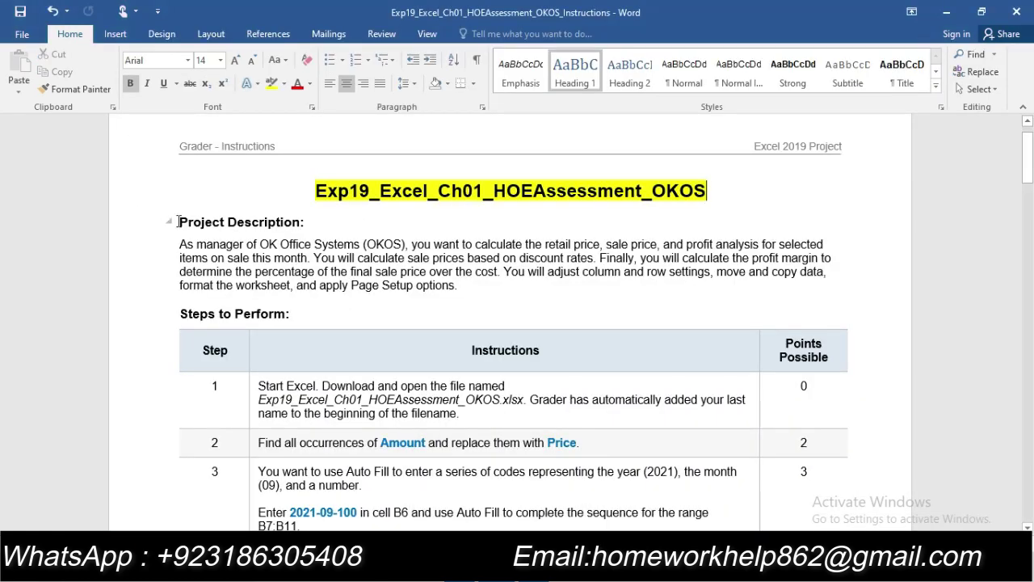
drag(178, 221, 452, 294)
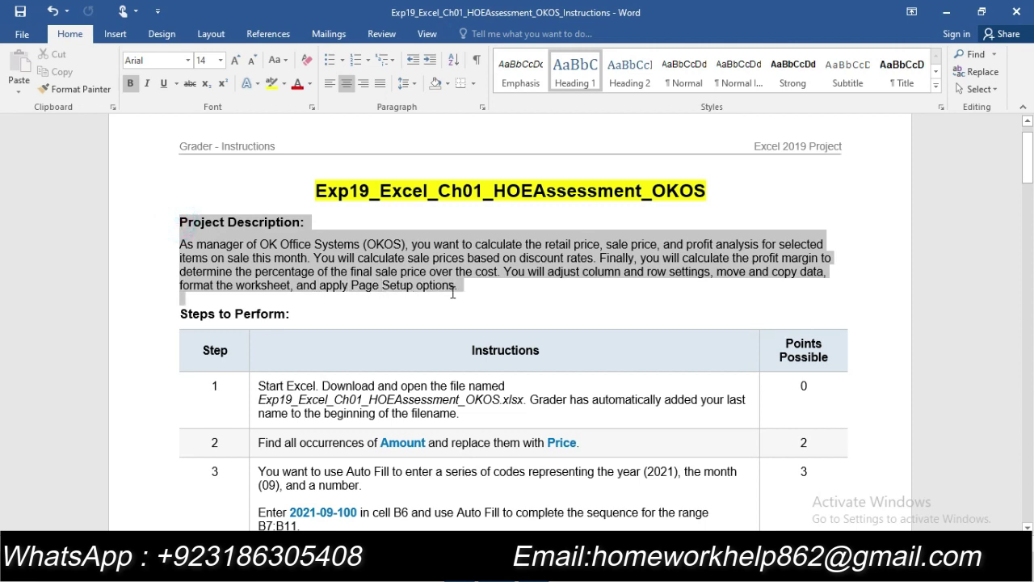
click(284, 84)
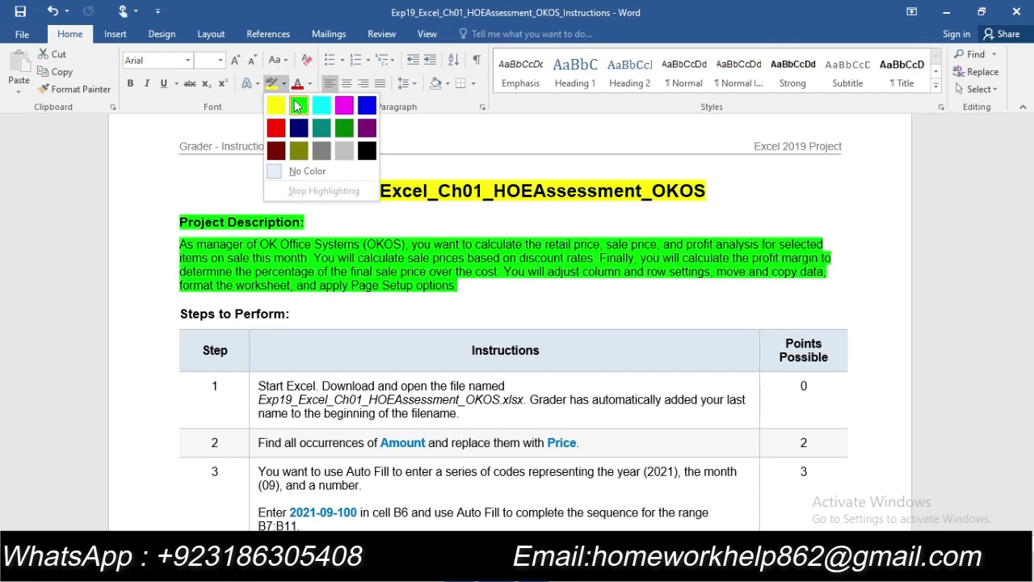
click(298, 106)
click(474, 284)
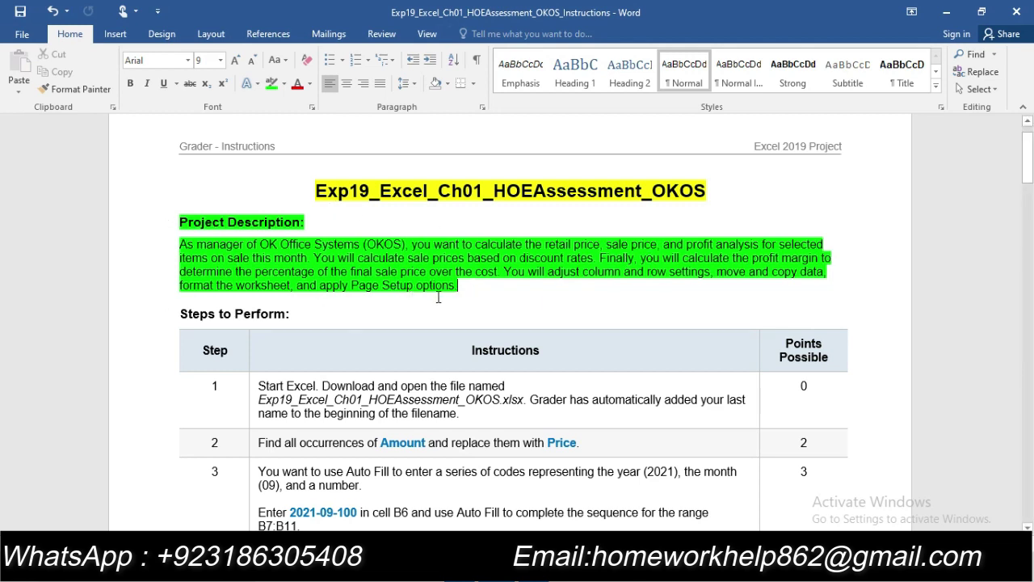
Remove the green highlight from the Project Description text again
mouse_move(181, 216)
mouse_down()
mouse_move(230, 246)
mouse_move(458, 293)
mouse_up()
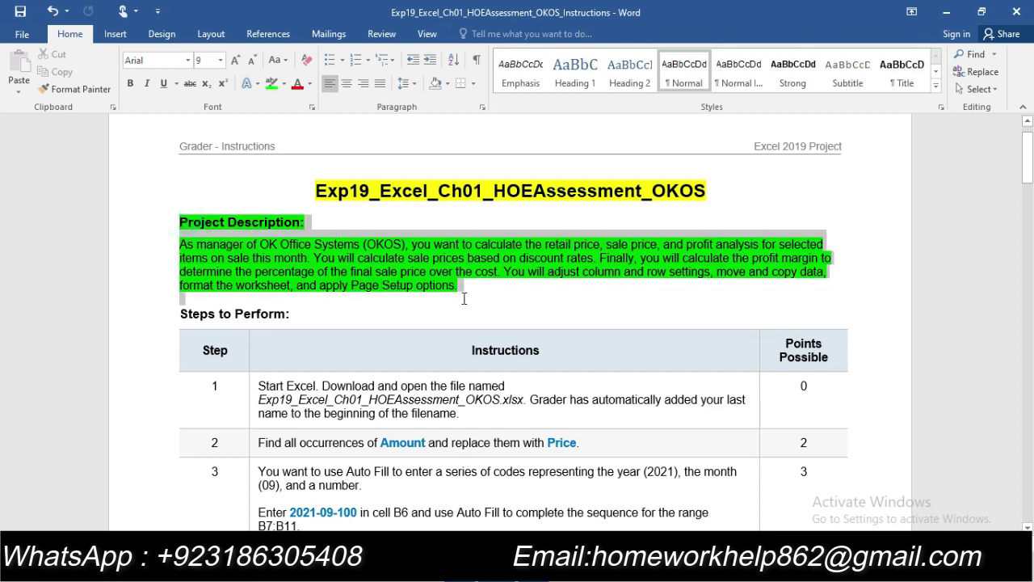
click(269, 83)
click(361, 284)
scroll(361, 284, down, 1)
scroll(361, 284, down, 2)
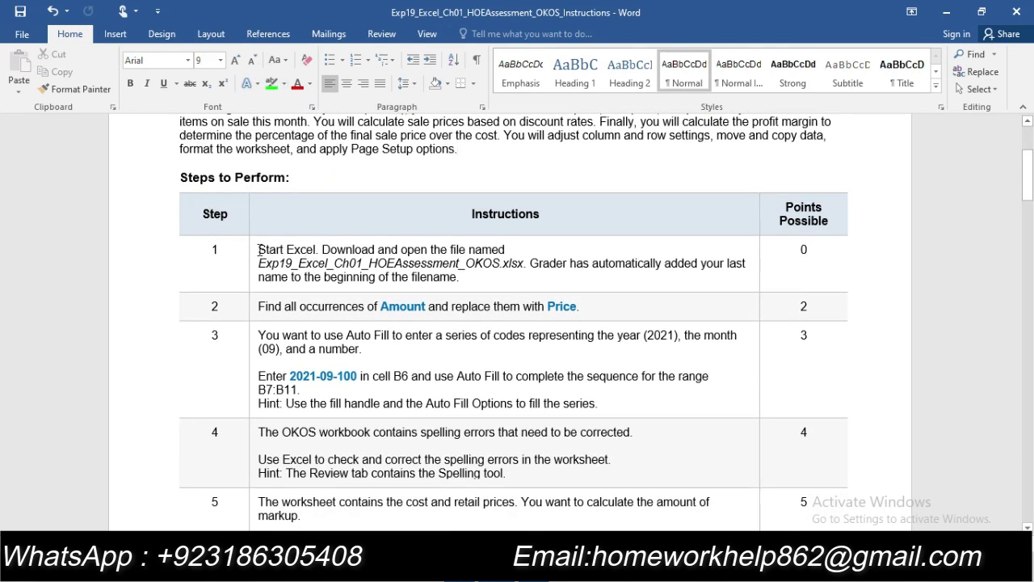
Highlight step 1's instruction text in green
drag(256, 250, 469, 284)
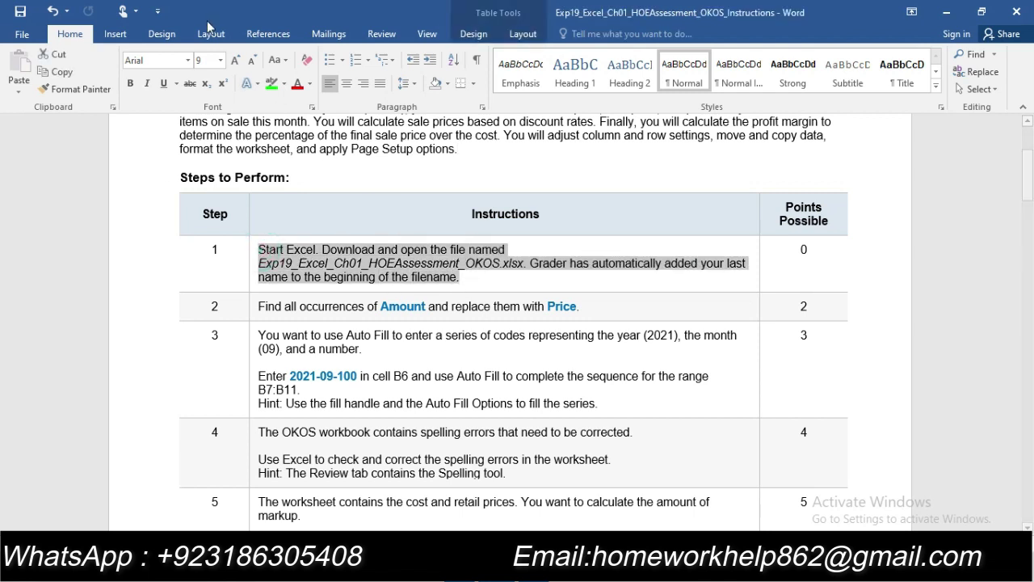
click(273, 85)
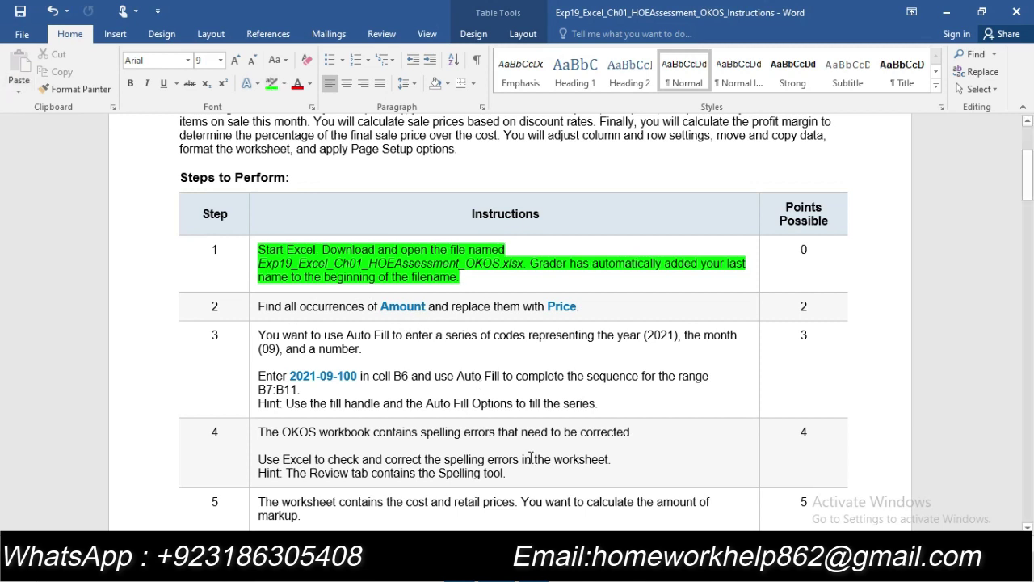
scroll(544, 480, up, 3)
scroll(461, 268, up, 2)
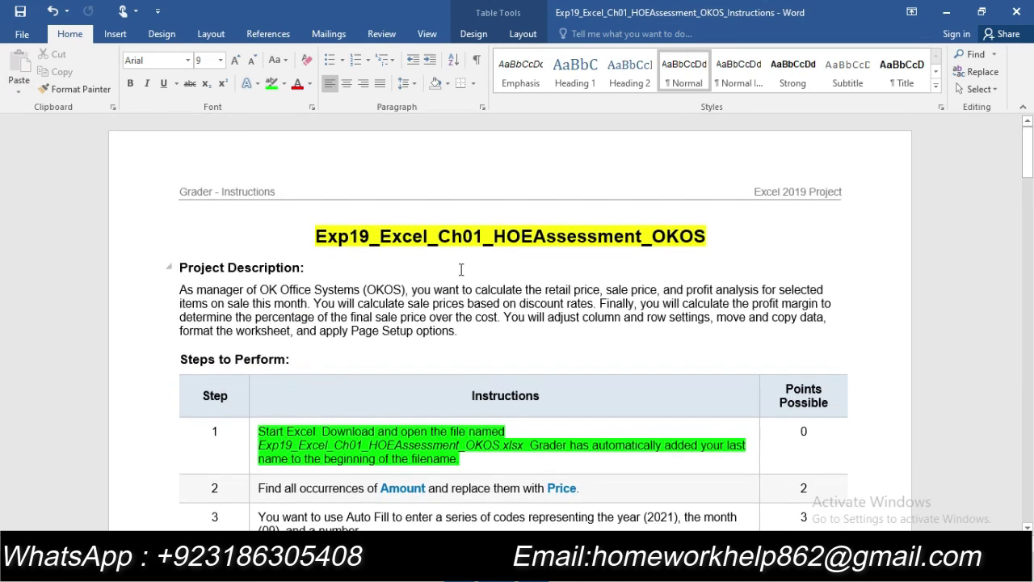
scroll(606, 404, down, 2)
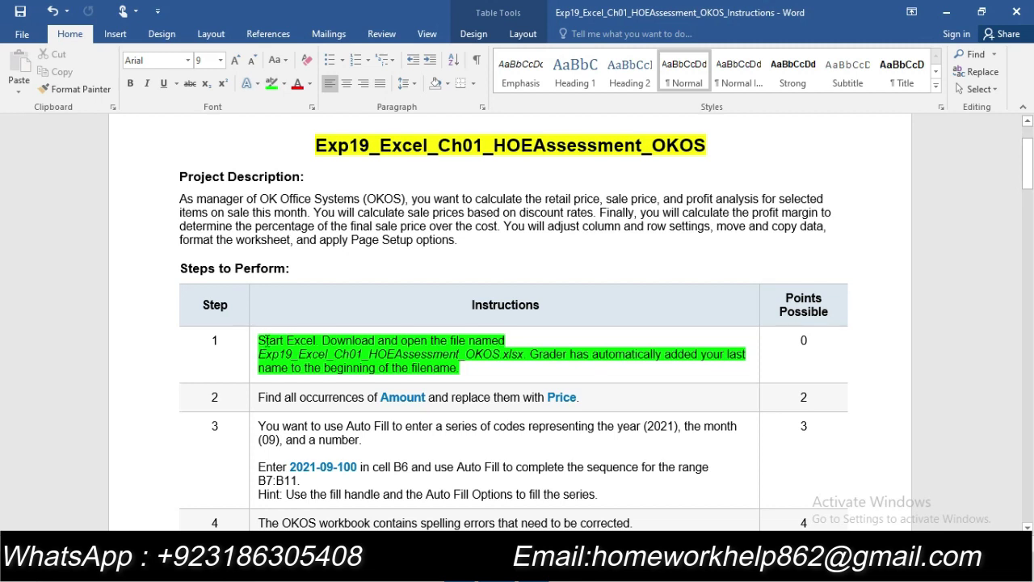
Clear step 1's green highlight and highlight step 2's Amount-to-Price instruction in green
drag(258, 340, 474, 377)
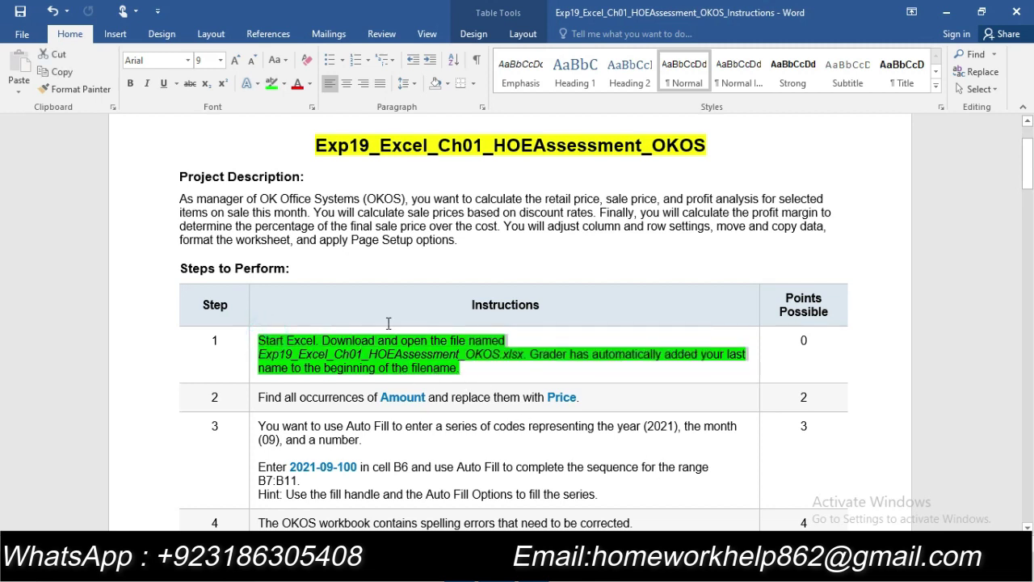
click(273, 84)
scroll(328, 281, down, 5)
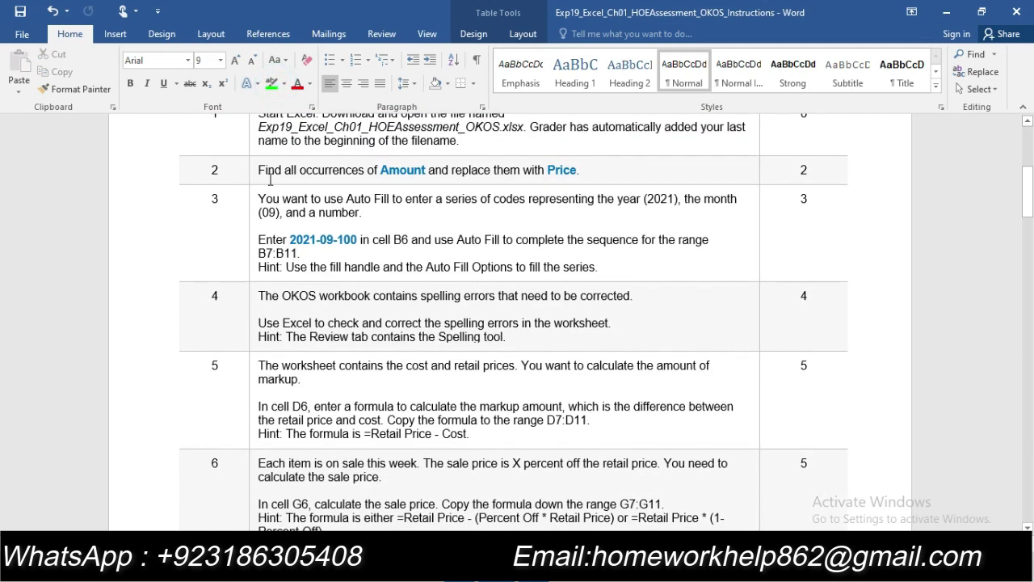
mouse_move(259, 169)
mouse_down()
mouse_move(570, 183)
mouse_move(572, 171)
mouse_up()
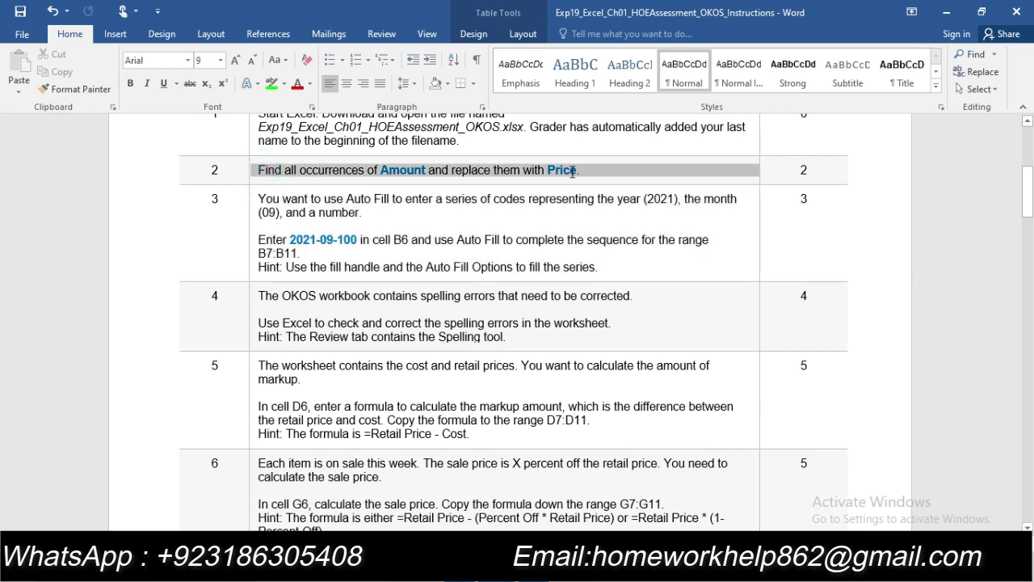
click(272, 87)
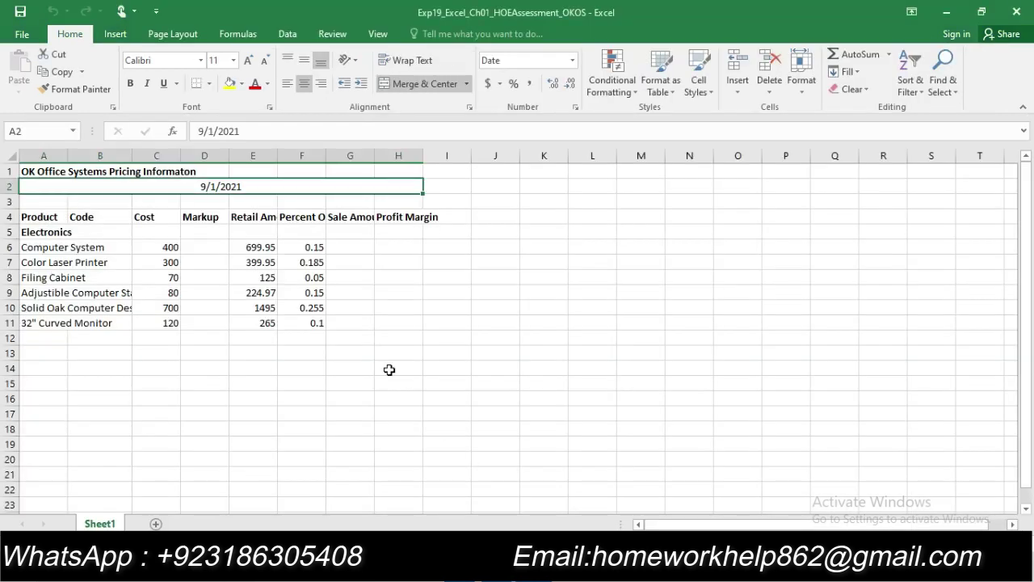
Open Find & Select > Replace in Excel, then switch back to the Word instructions
click(952, 89)
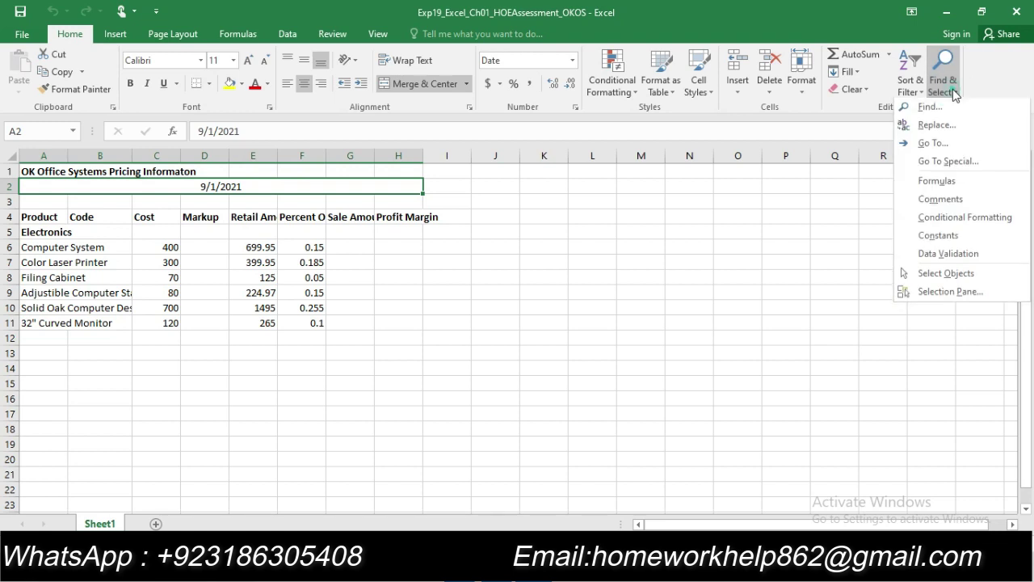
click(951, 130)
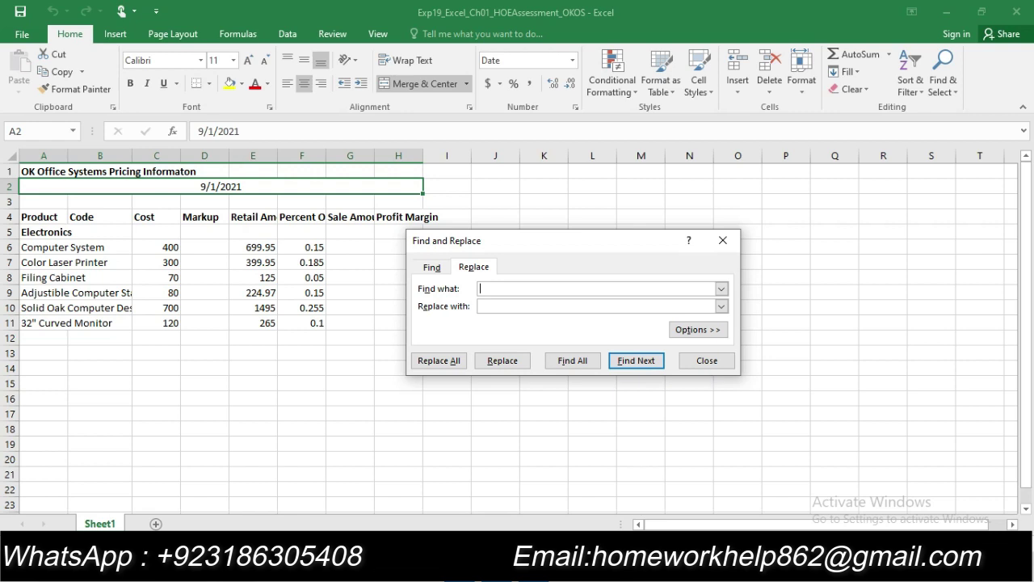
key(alt+Tab)
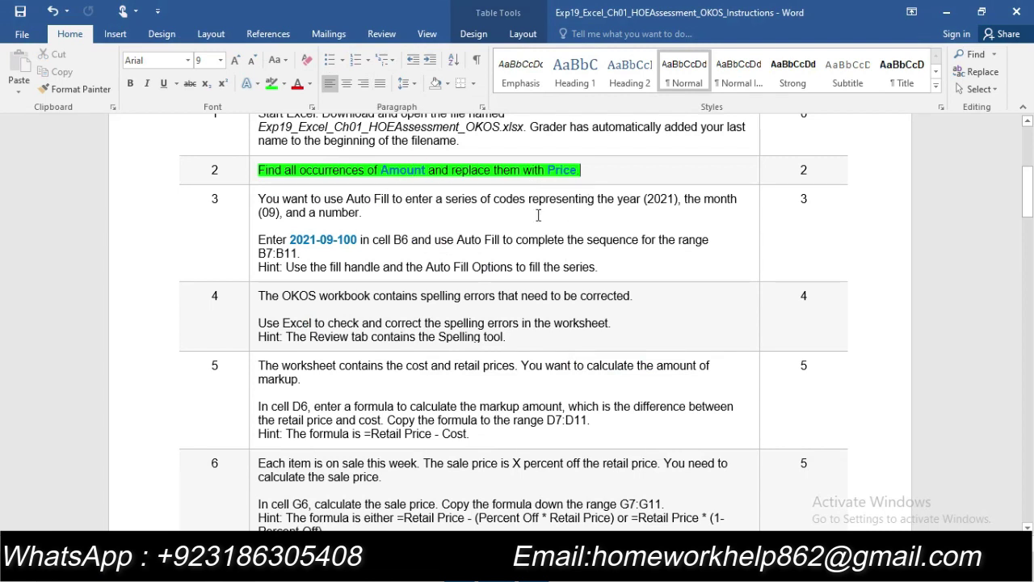
Return to Excel's Replace dialog, delete the stray character in A2, and enter 'Amount' to find
mouse_move(533, 569)
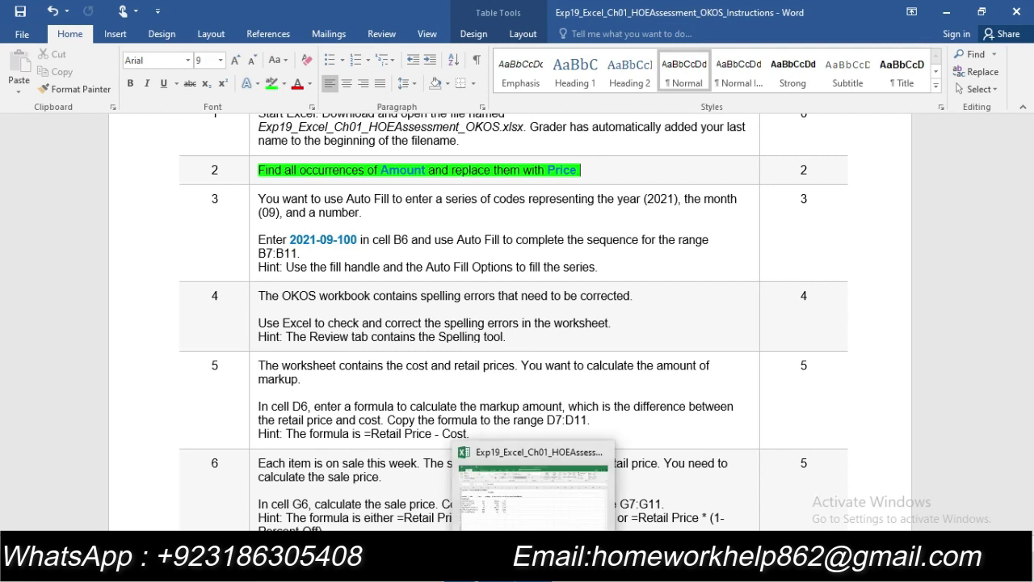
click(528, 491)
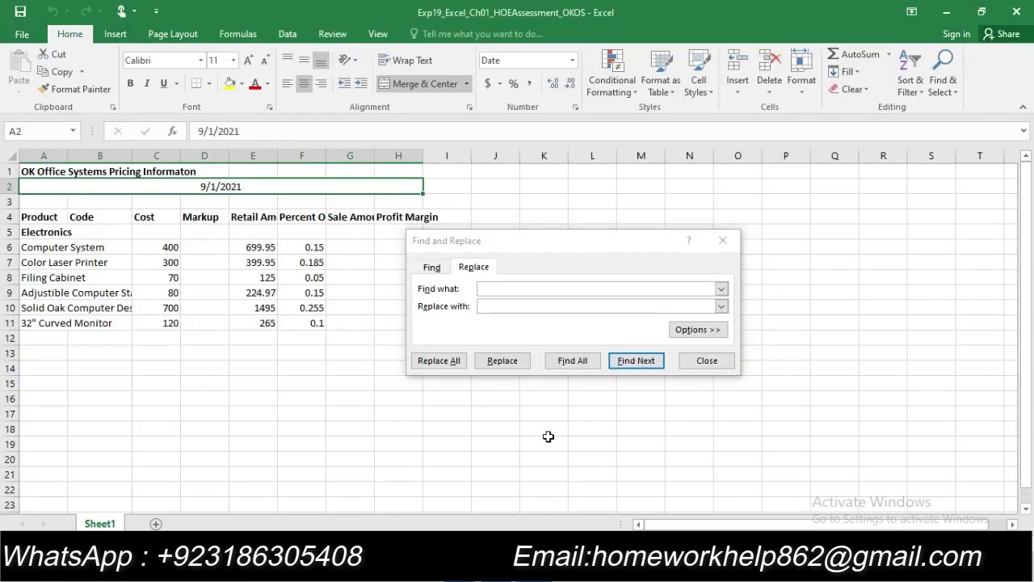
text(a)
key(BackSpace)
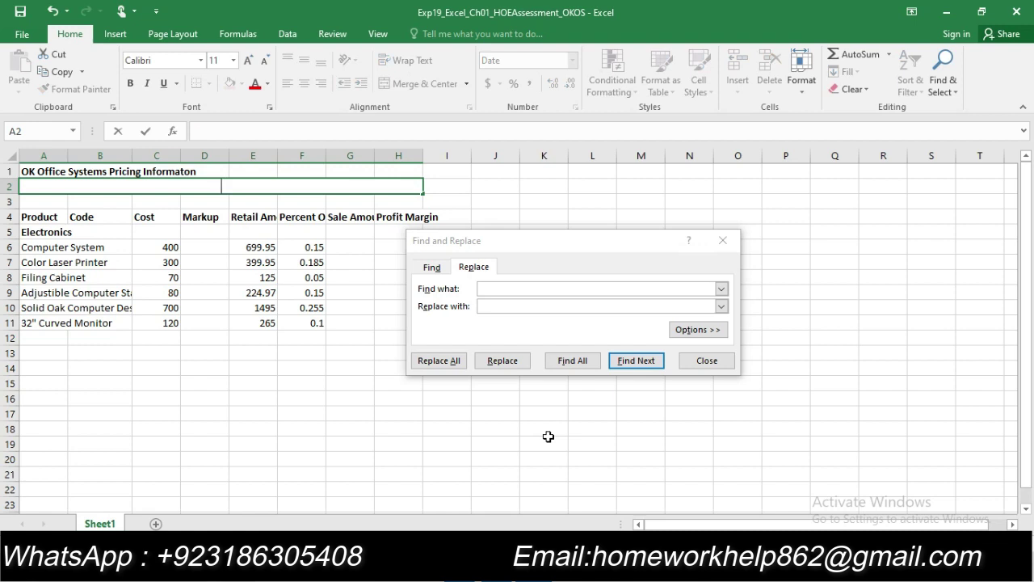
click(499, 288)
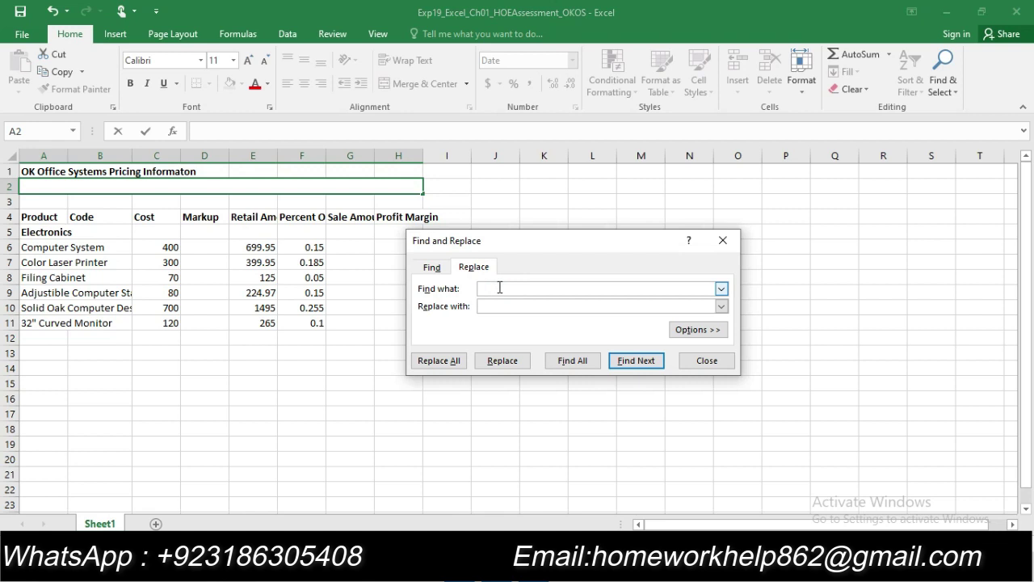
text(Amount)
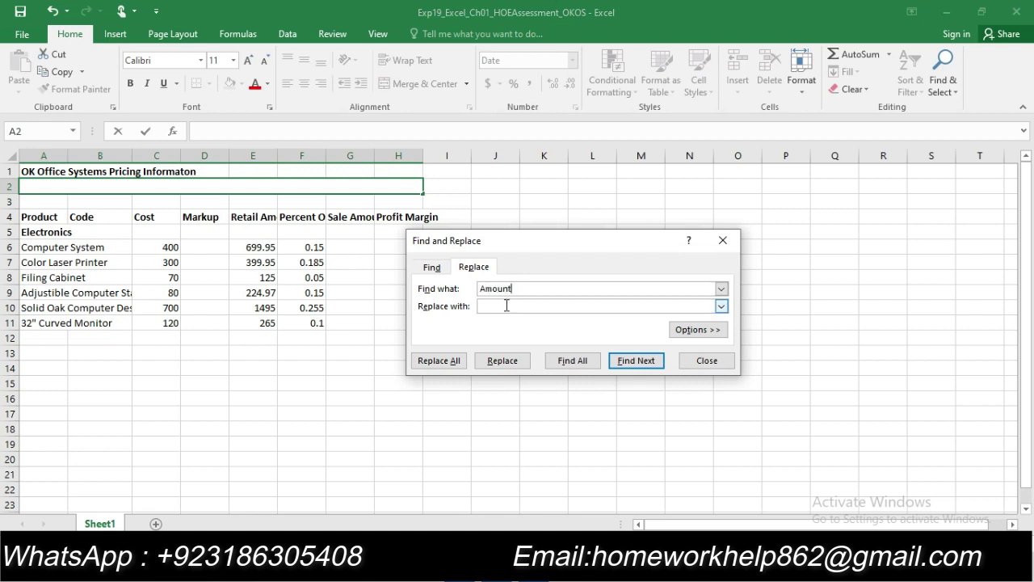
click(505, 304)
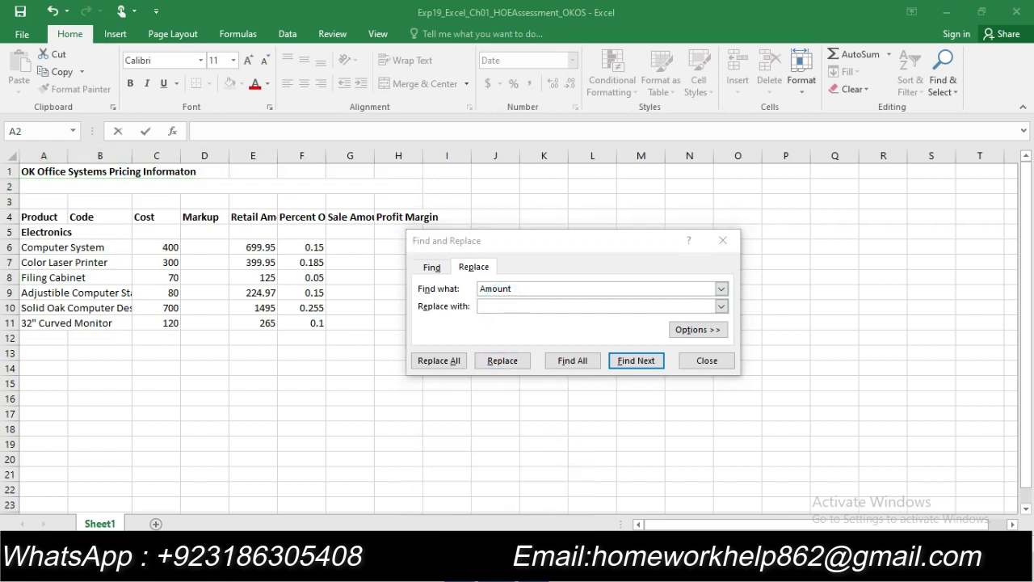
key(alt+Tab)
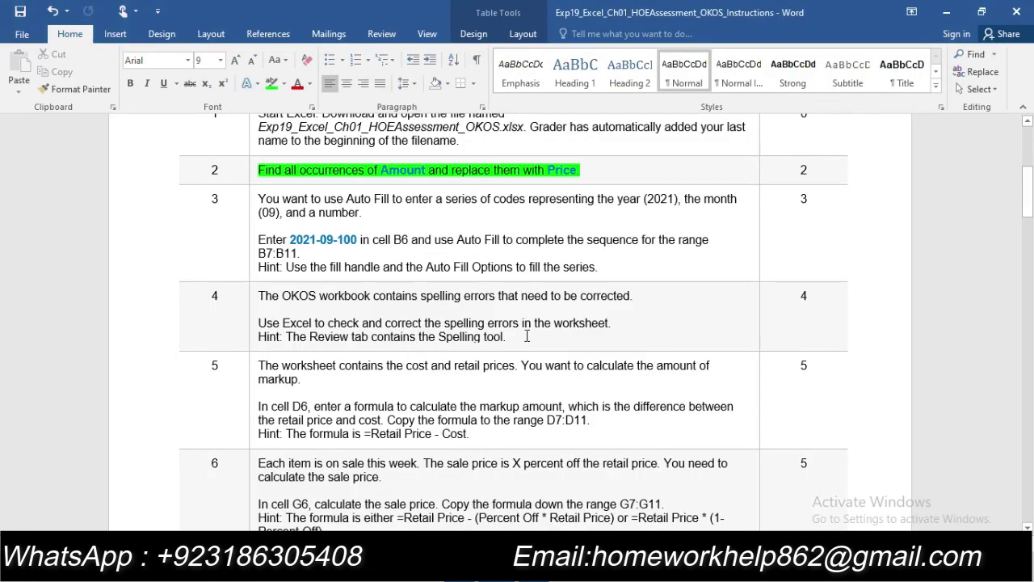
key(alt+Tab)
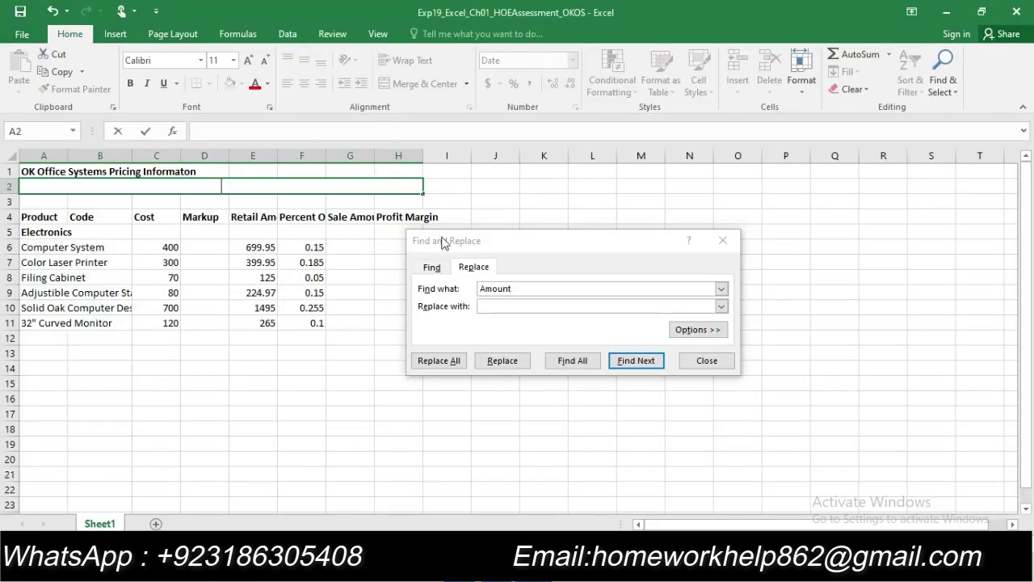
Replace all occurrences with 'Price', dismiss the count message, and close the dialog
click(501, 307)
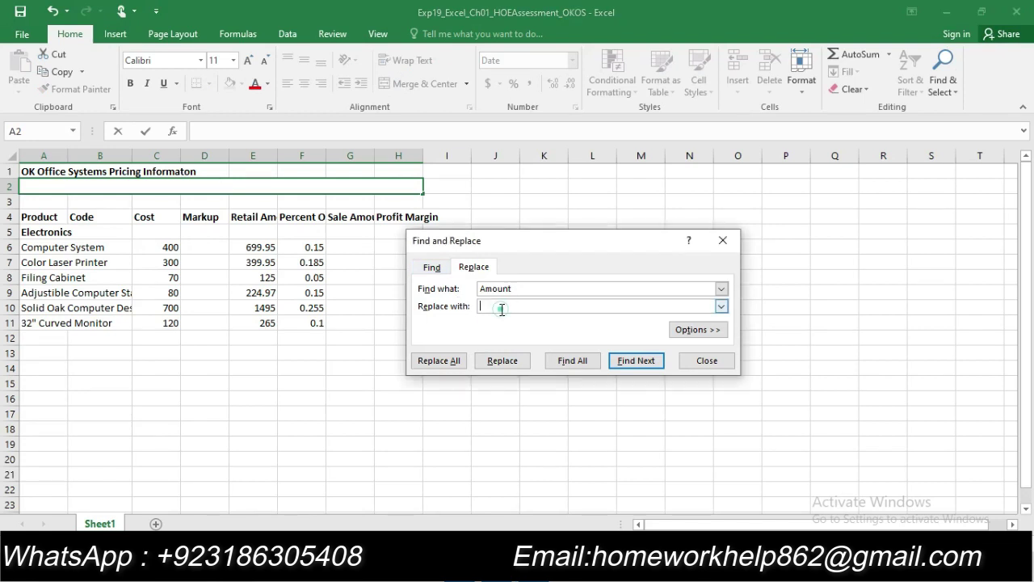
text(P)
key(BackSpace)
key(BackSpace)
text(ce)
click(429, 360)
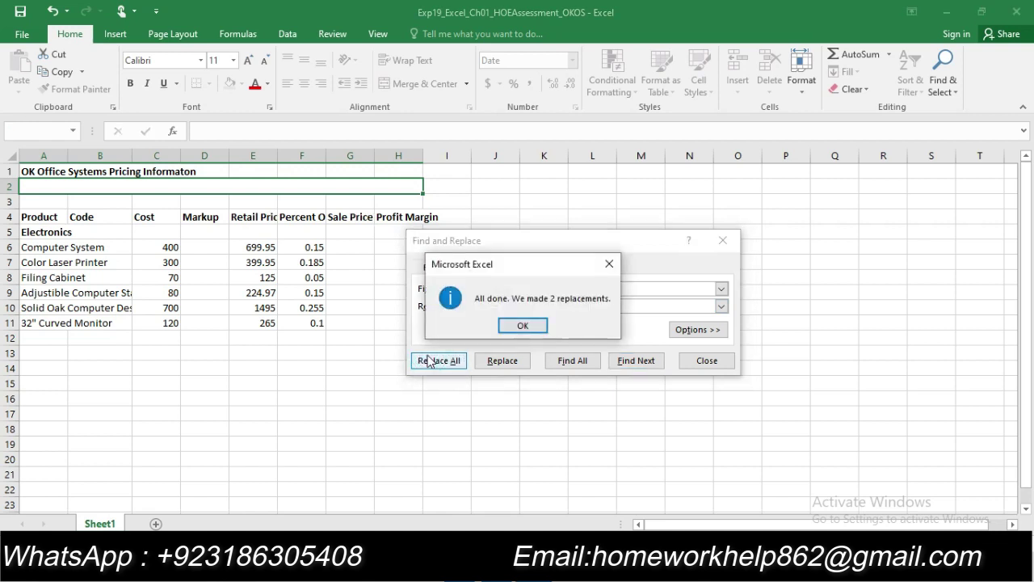
click(501, 324)
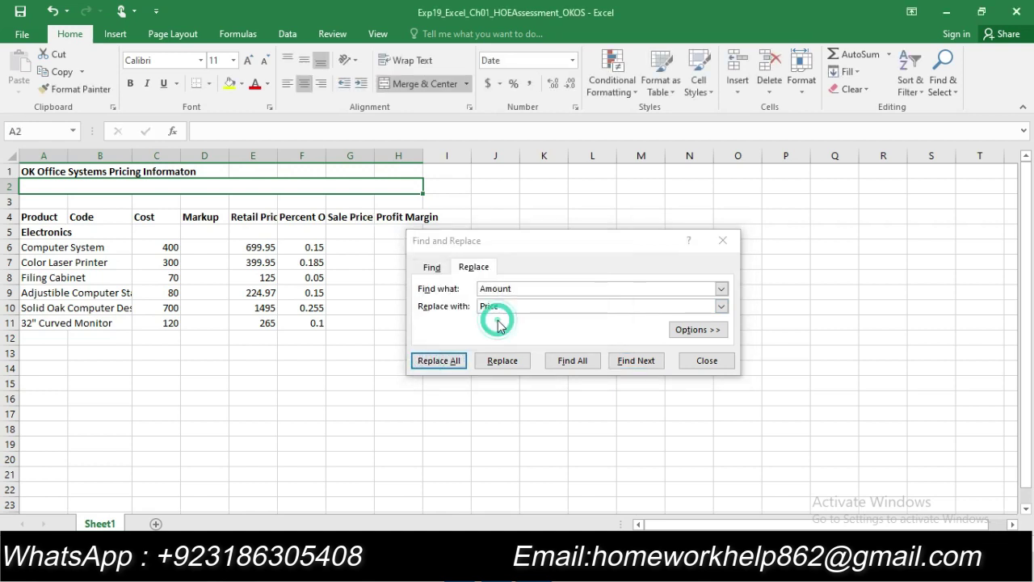
click(711, 363)
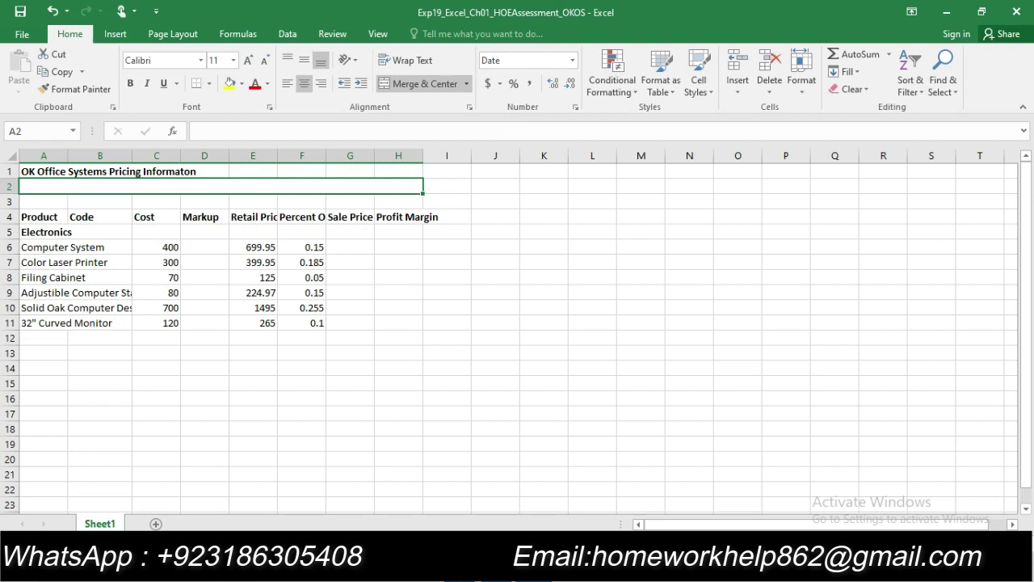
Switch to the Word instructions showing step 3's Auto Fill task
key(alt+Tab)
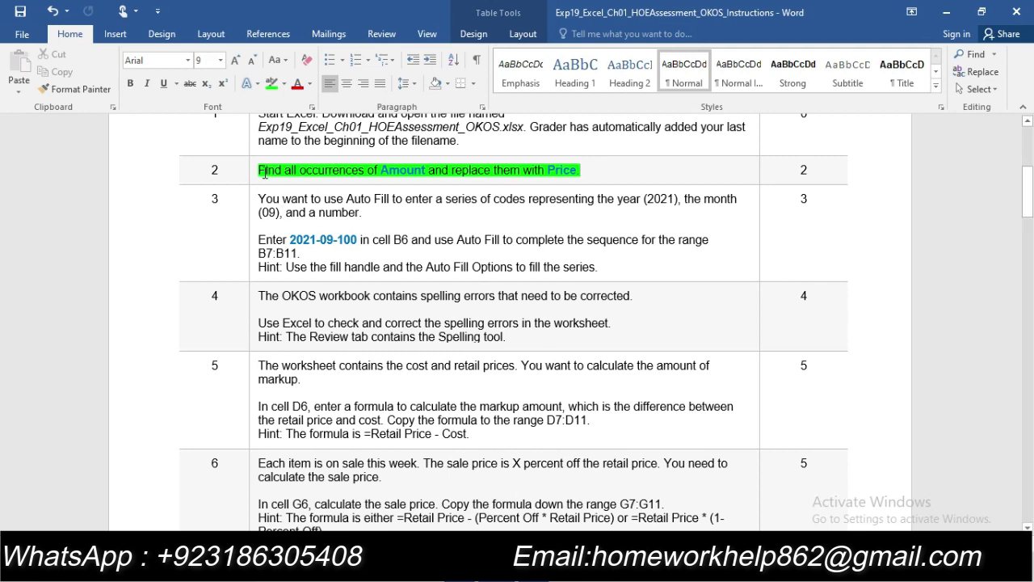
Remove step 2's green highlight and highlight the step 3 instruction in green
drag(258, 170, 594, 168)
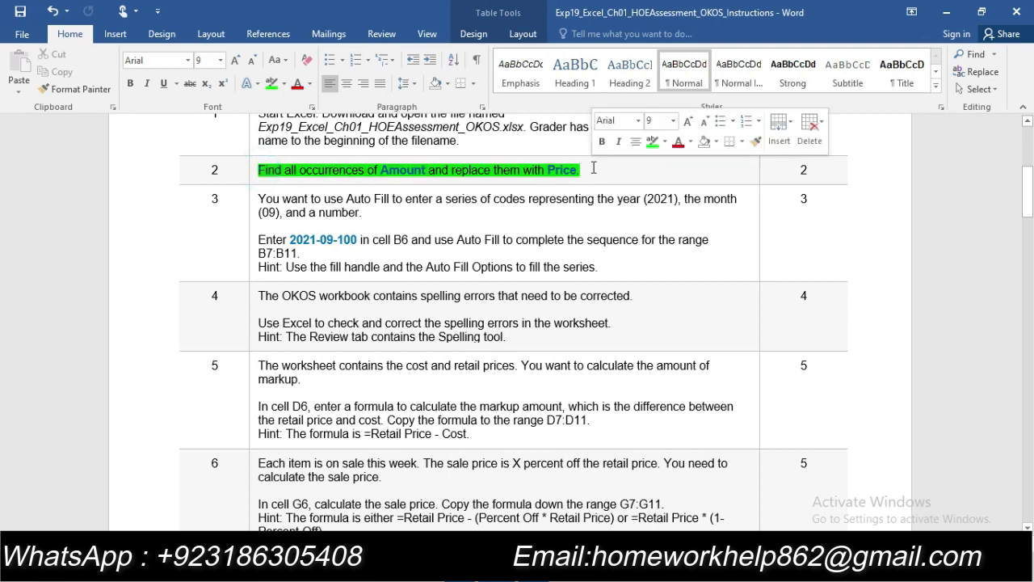
click(272, 84)
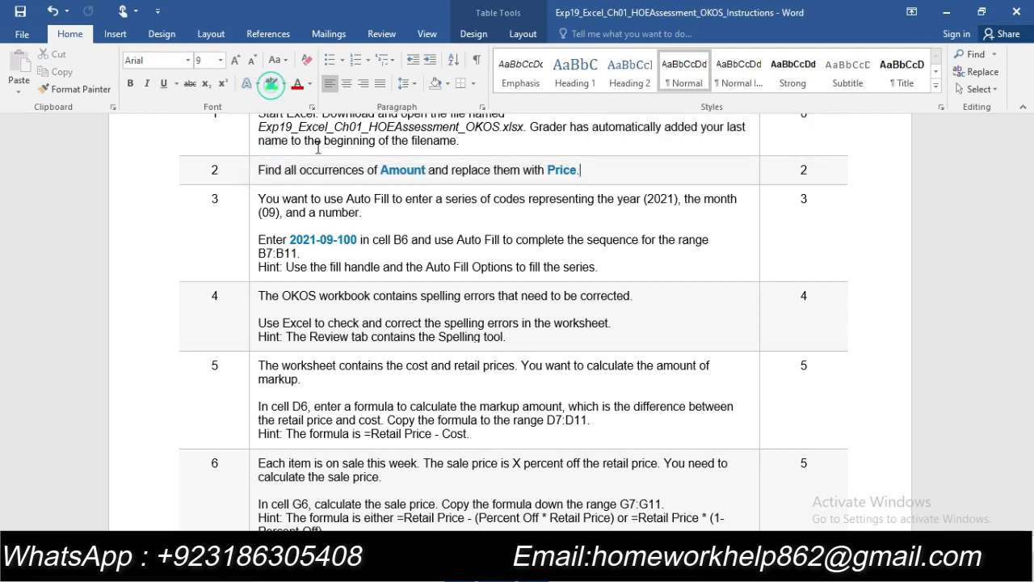
drag(257, 197, 615, 266)
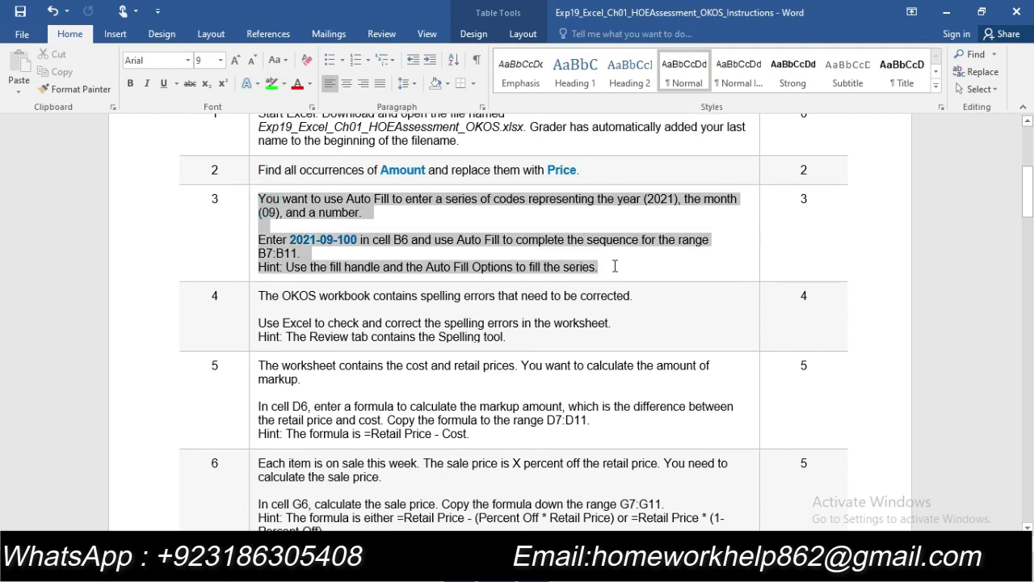
click(271, 84)
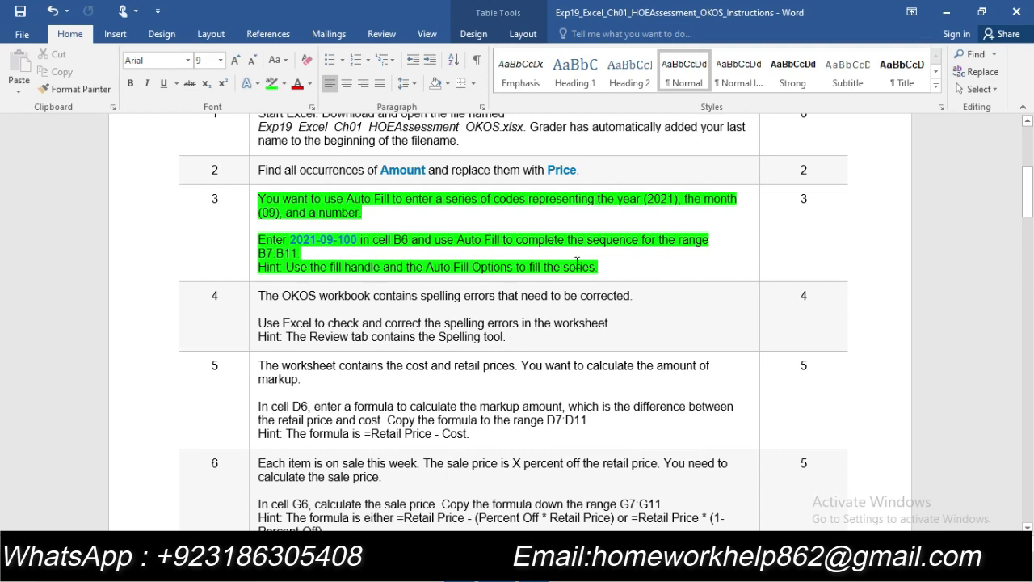
Copy the starting code 2021-09-100 from step 3's text
drag(290, 240, 355, 240)
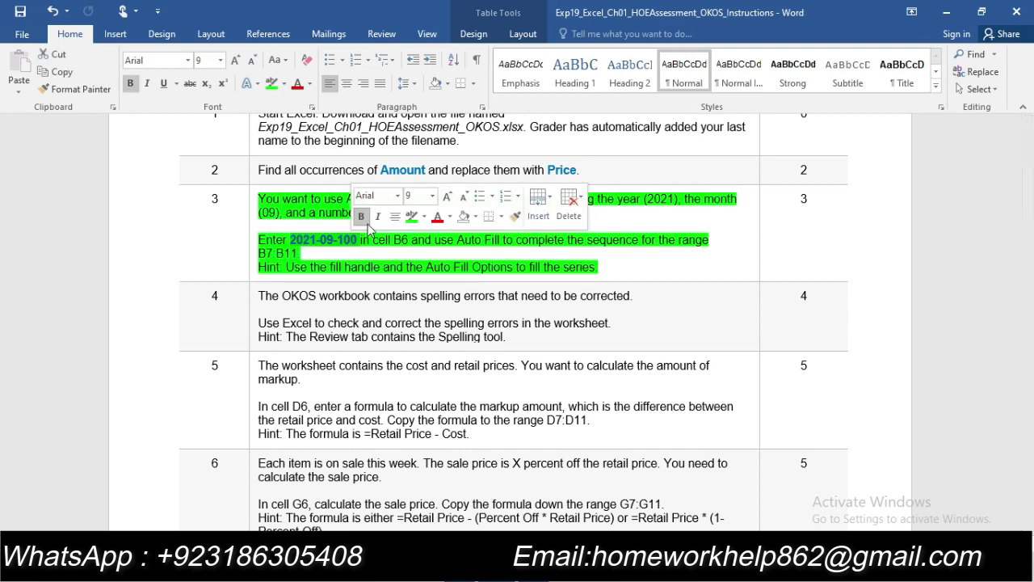
right_click(330, 240)
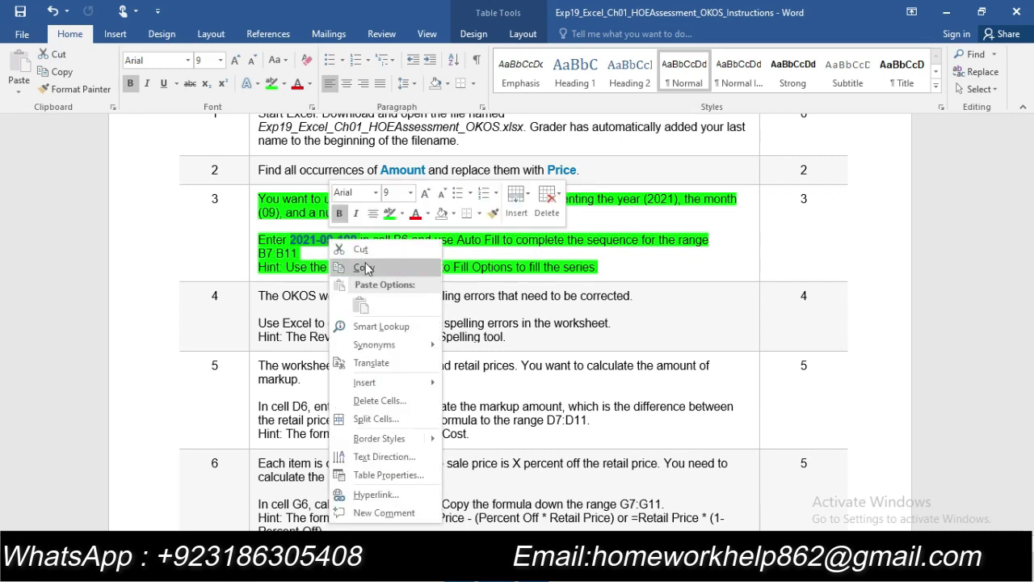
click(364, 267)
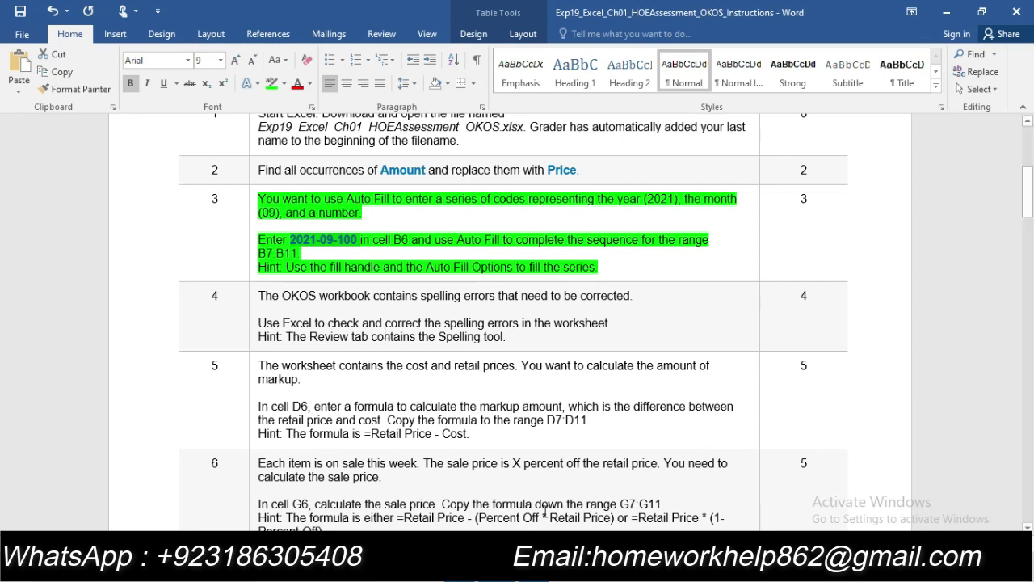
key(alt+Tab)
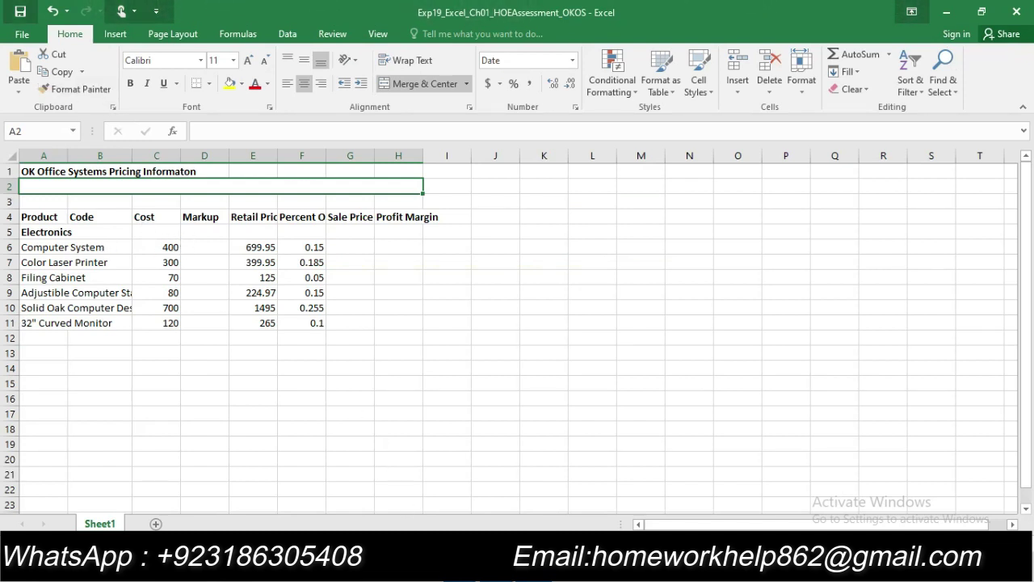
key(alt+Tab)
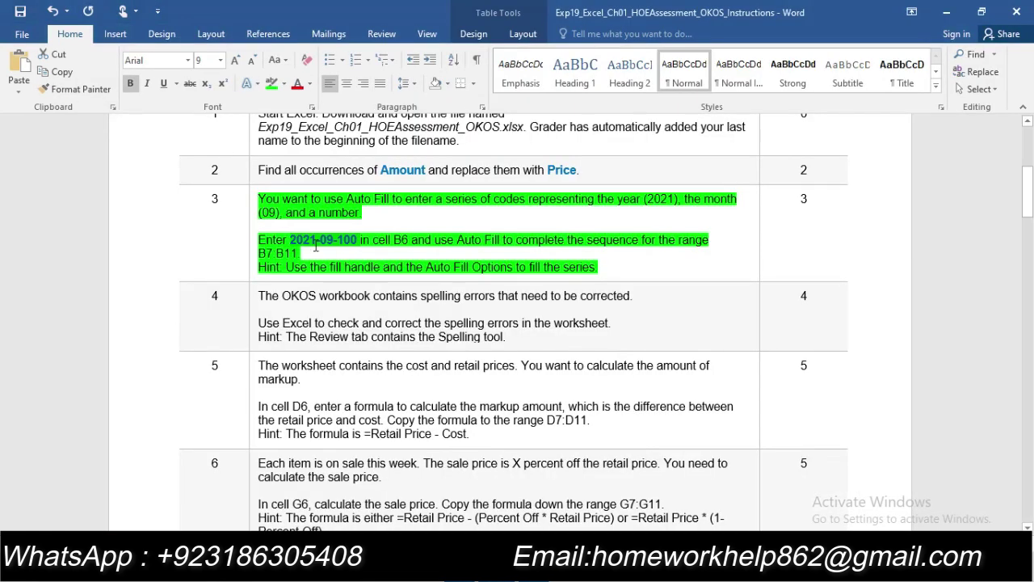
key(ctrl+c)
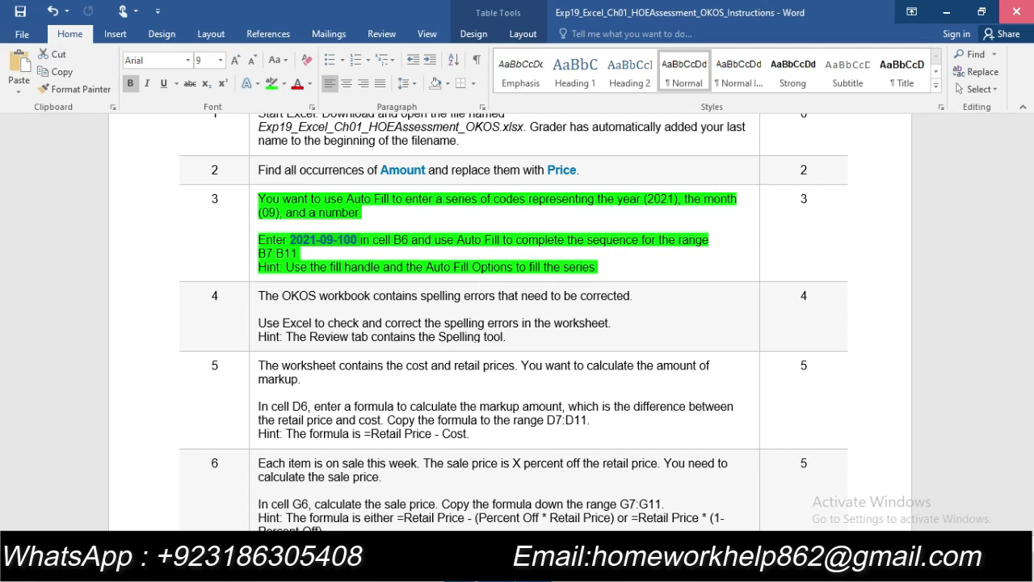
Widen column A to fit product names and paste 2021-09-100 into cell B6
click(1015, 11)
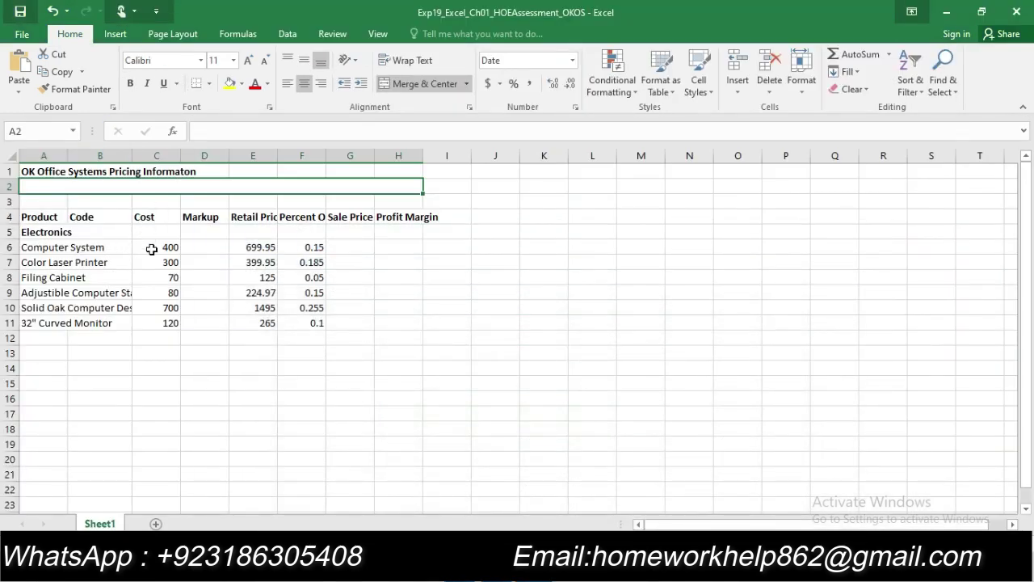
click(97, 246)
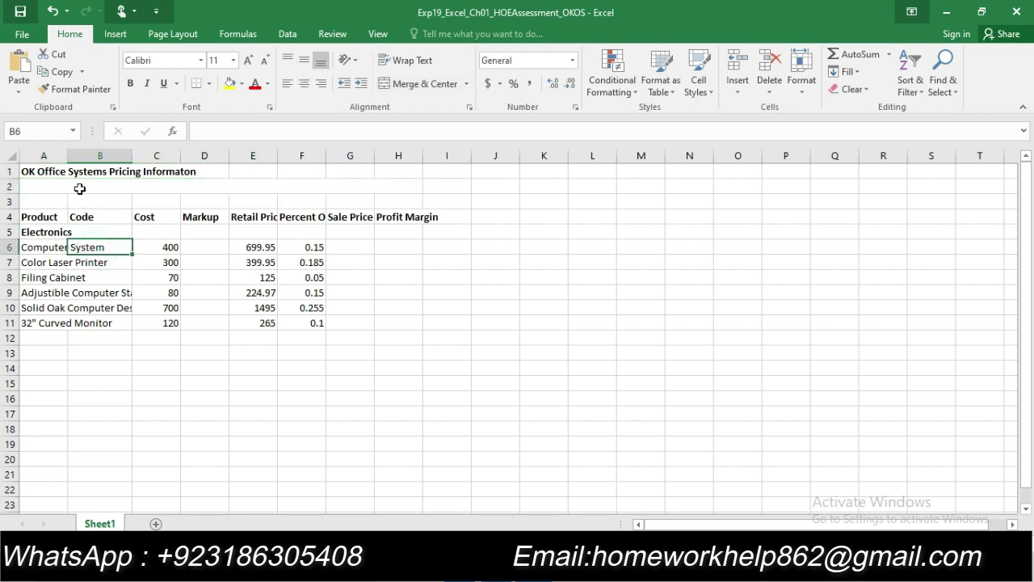
drag(68, 155, 110, 157)
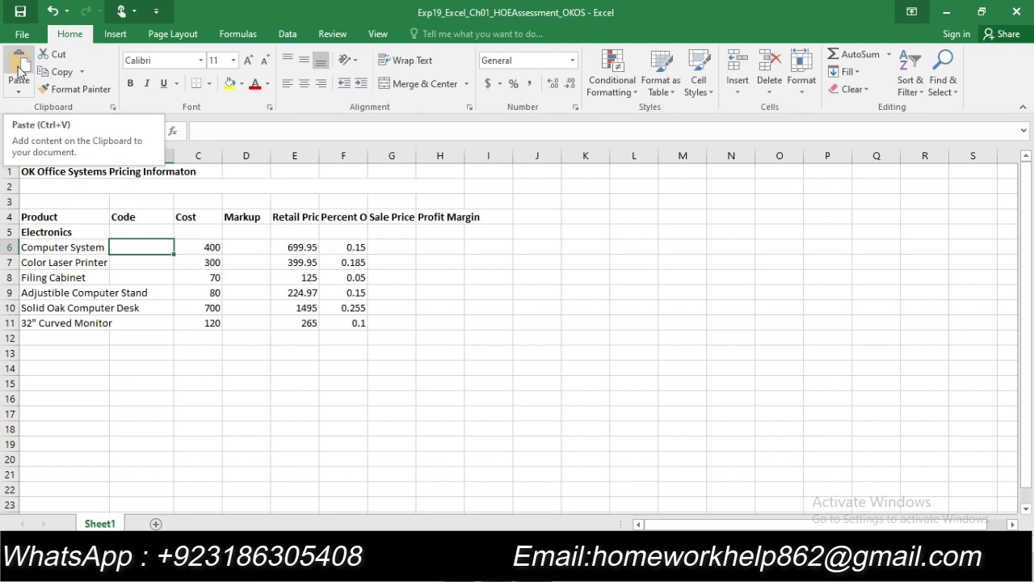
click(212, 130)
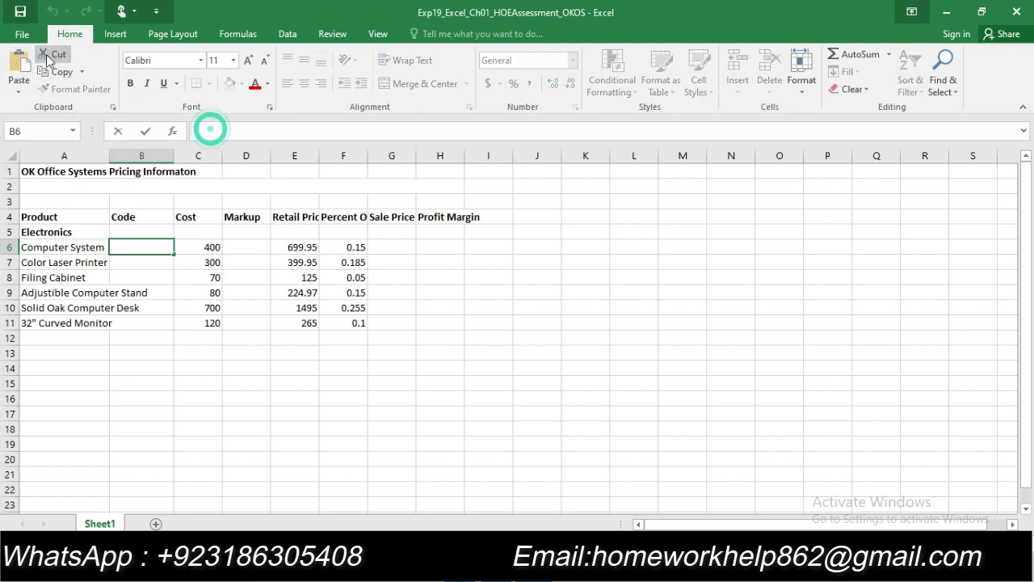
click(17, 68)
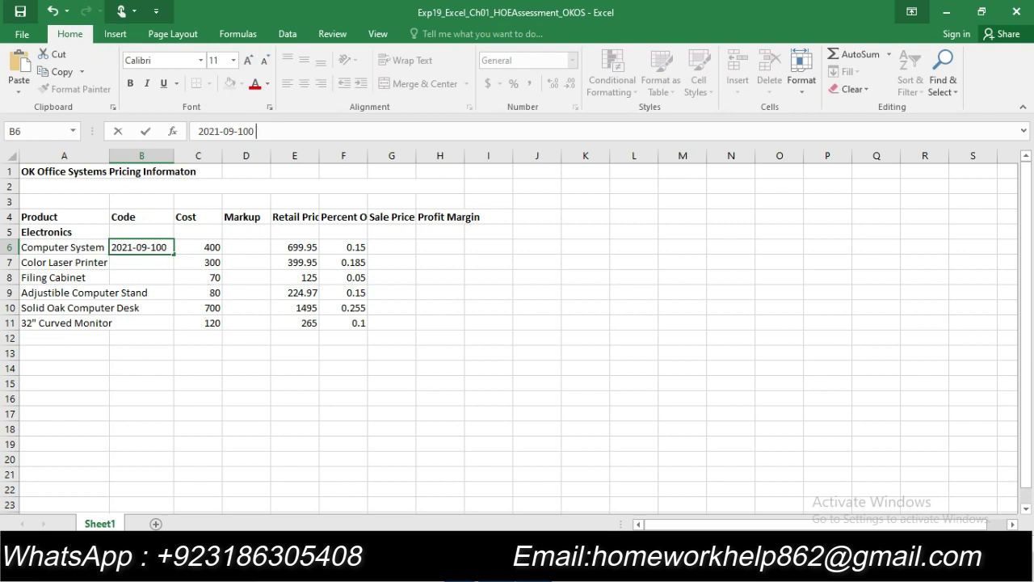
key(alt+Tab)
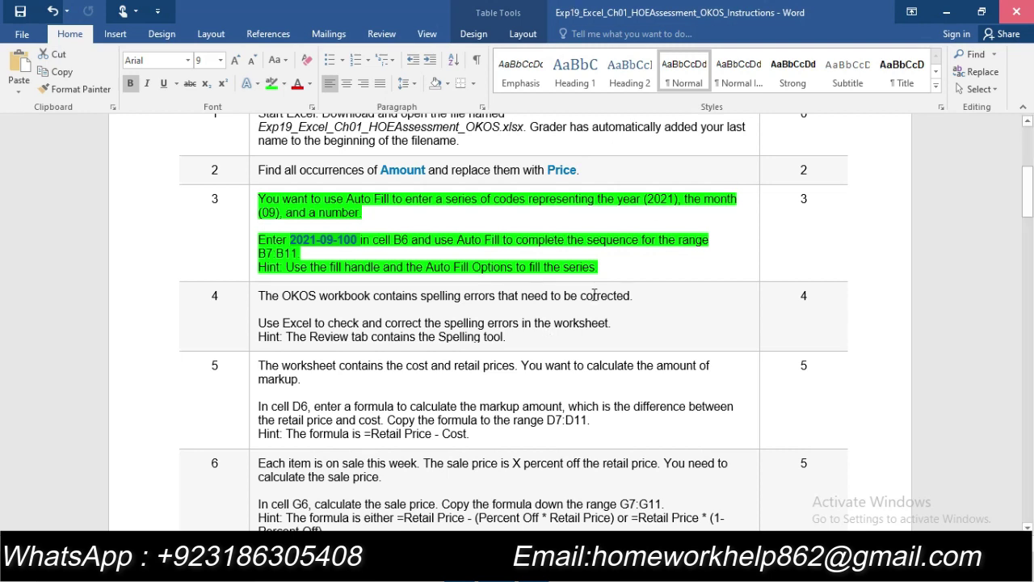
key(alt+Tab)
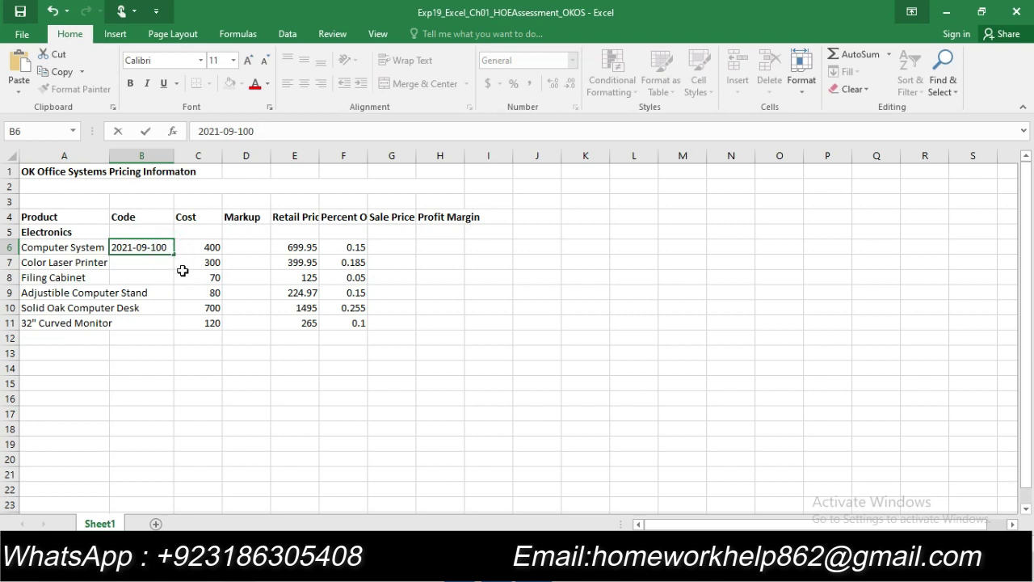
Auto Fill B6:B11 with codes 2021-09-100 to 2021-09-105 and widen column A slightly more
click(181, 272)
click(160, 246)
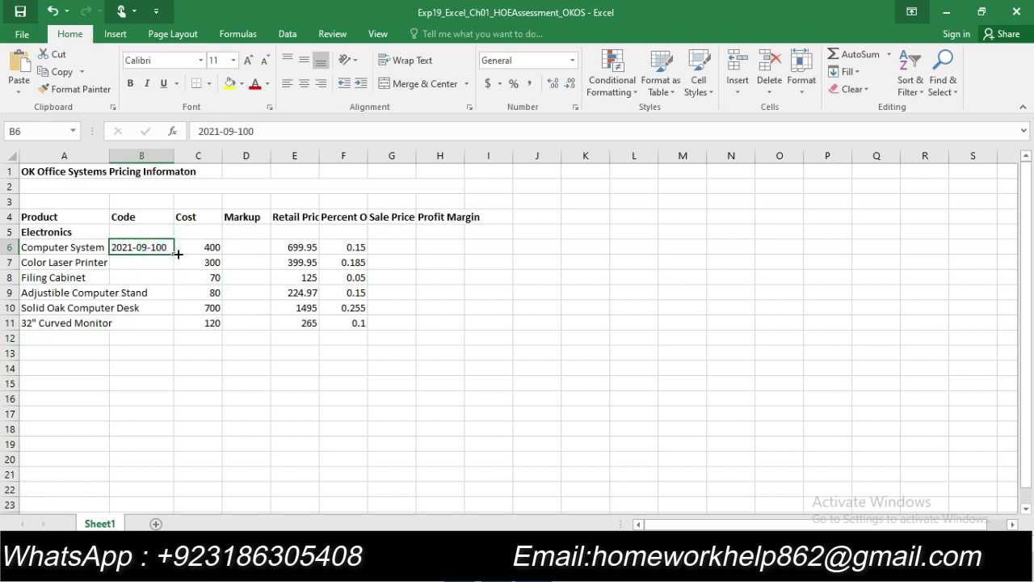
drag(178, 254, 171, 323)
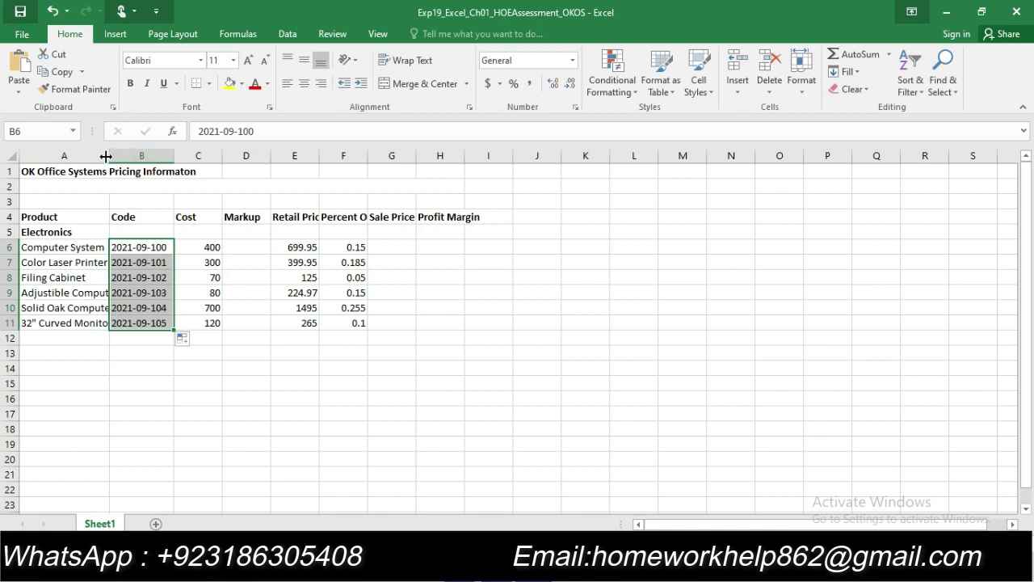
drag(112, 154, 161, 154)
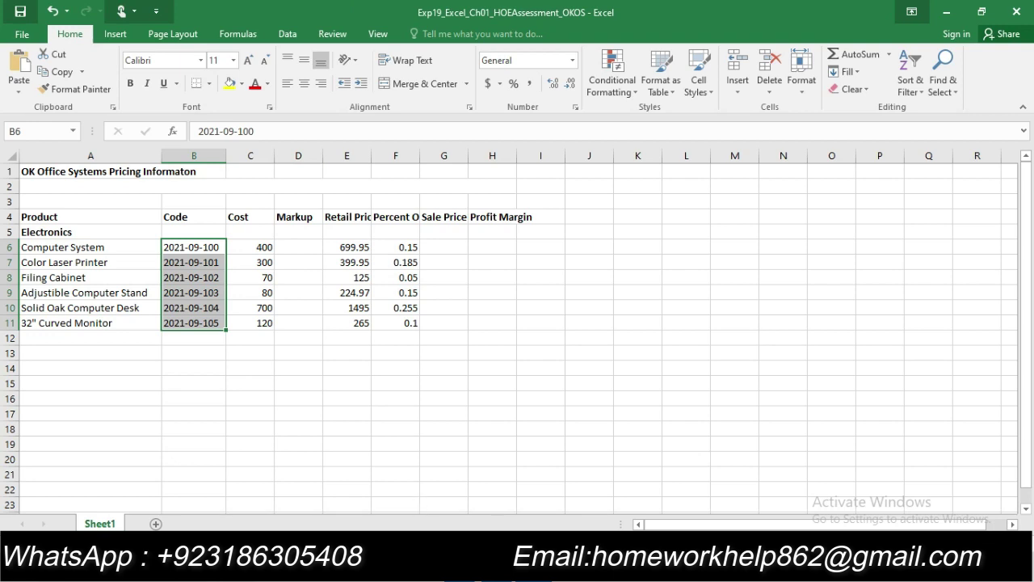
Clear the green highlight from step 3 of the instructions
key(alt+Tab)
scroll(315, 217, down, 3)
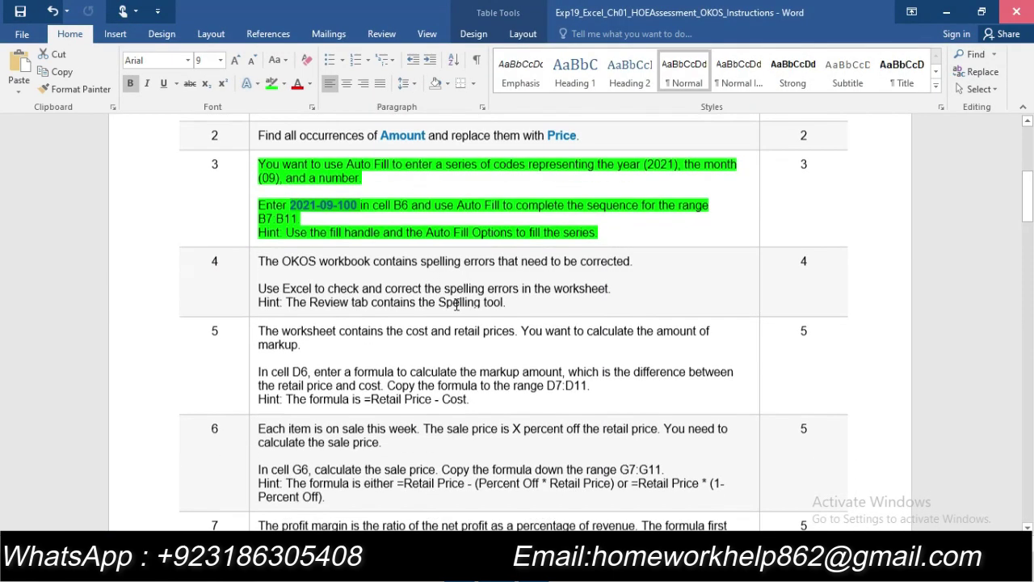
scroll(315, 216, up, 3)
mouse_move(260, 195)
mouse_down()
mouse_move(353, 227)
mouse_move(598, 268)
mouse_up()
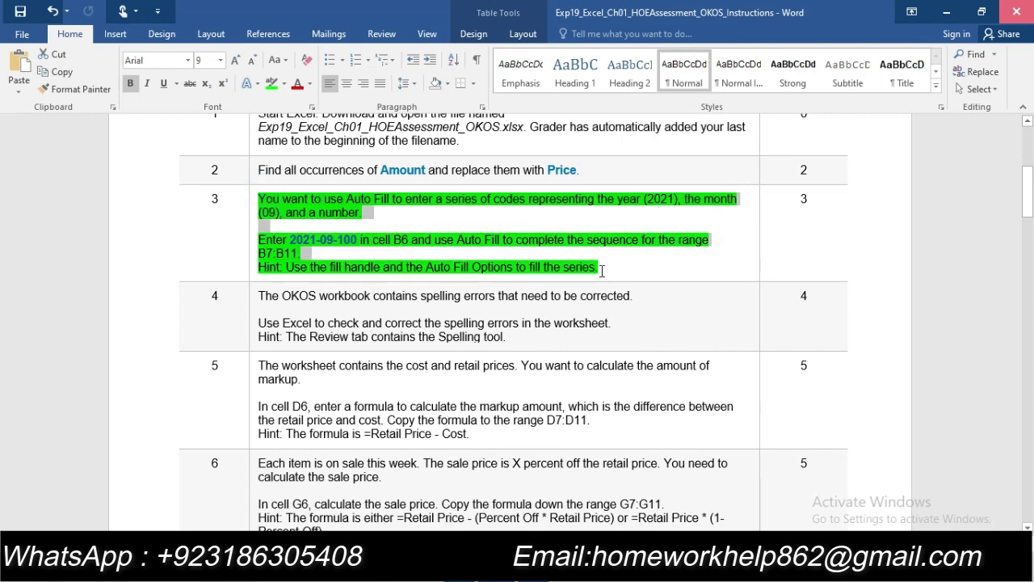
click(272, 83)
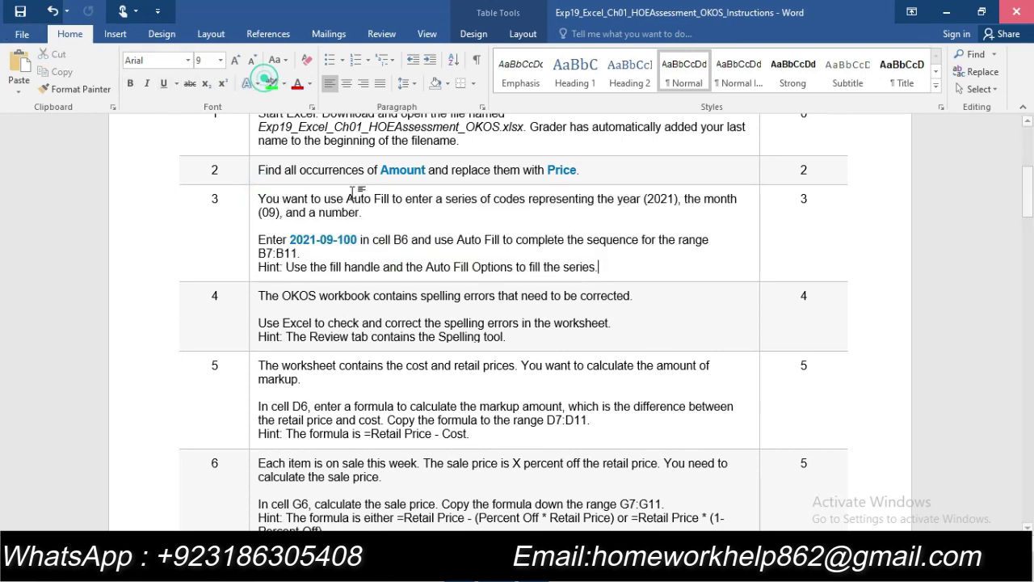
Highlight all of step 4's spelling-check instruction in green
scroll(393, 280, down, 1)
scroll(393, 280, down, 1)
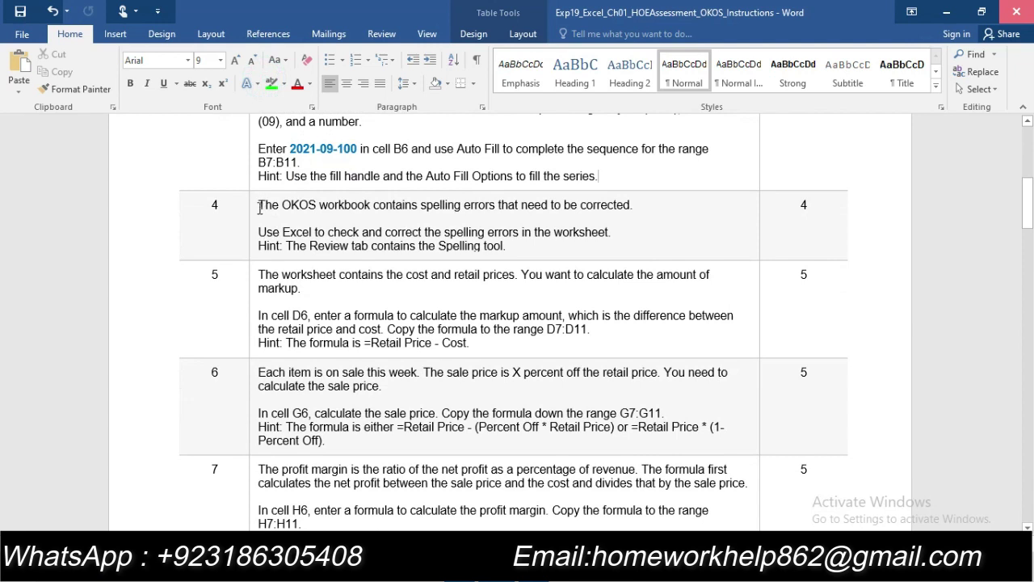
drag(259, 205, 512, 246)
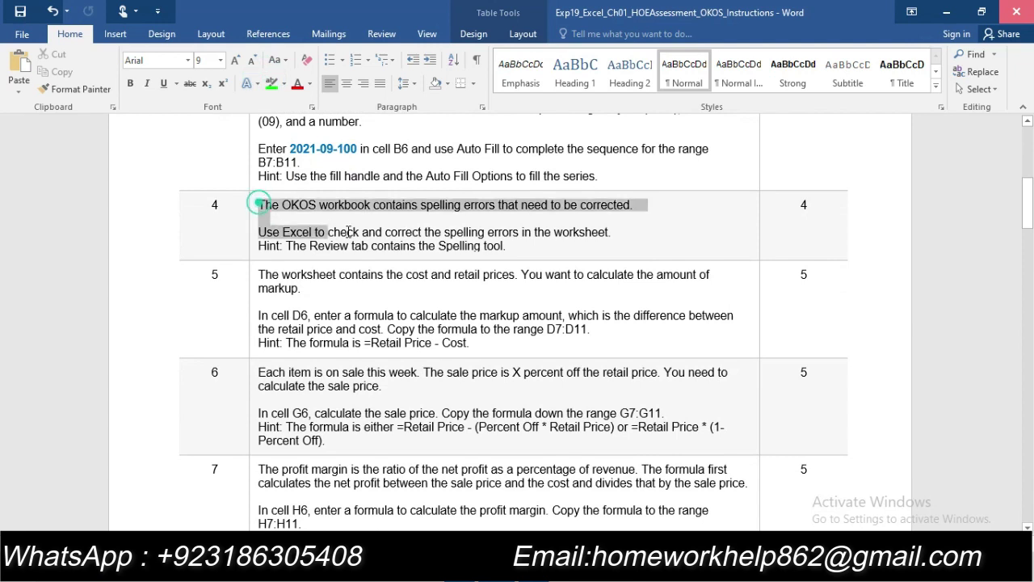
click(272, 87)
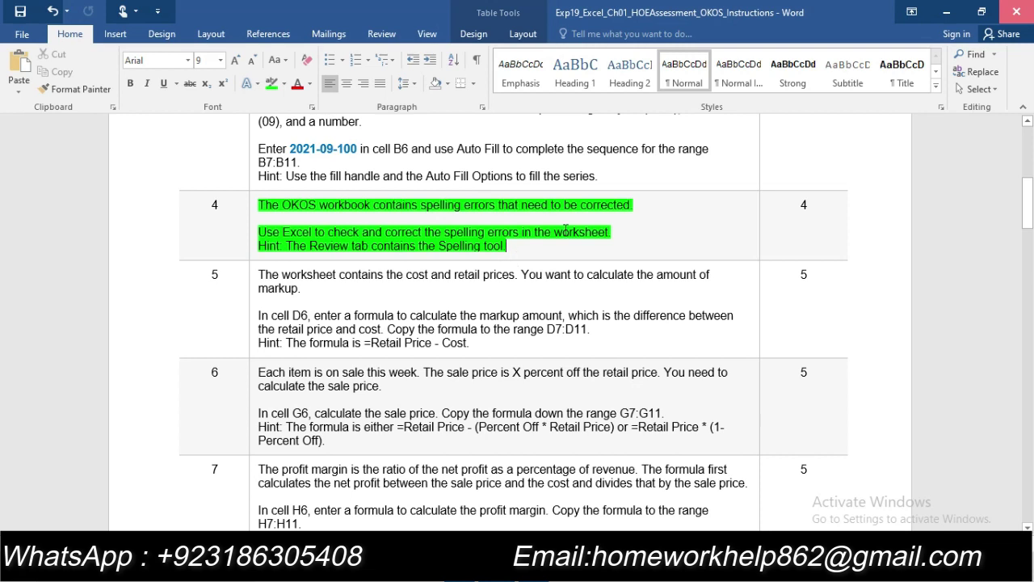
Run Review > Spelling on the OKOS worksheet, dismiss the completion message, and return to Home
key(alt+Tab)
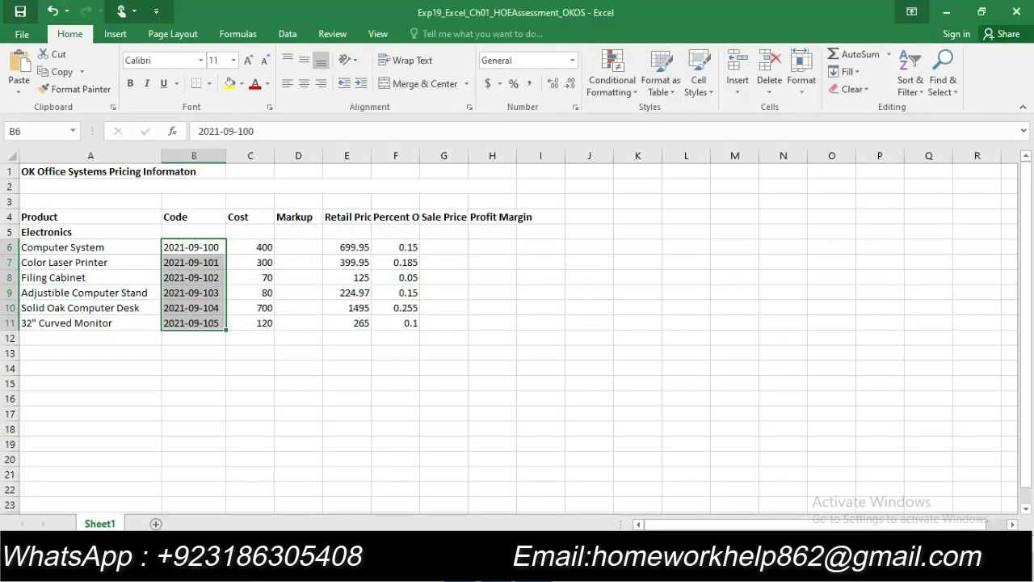
click(115, 34)
click(159, 38)
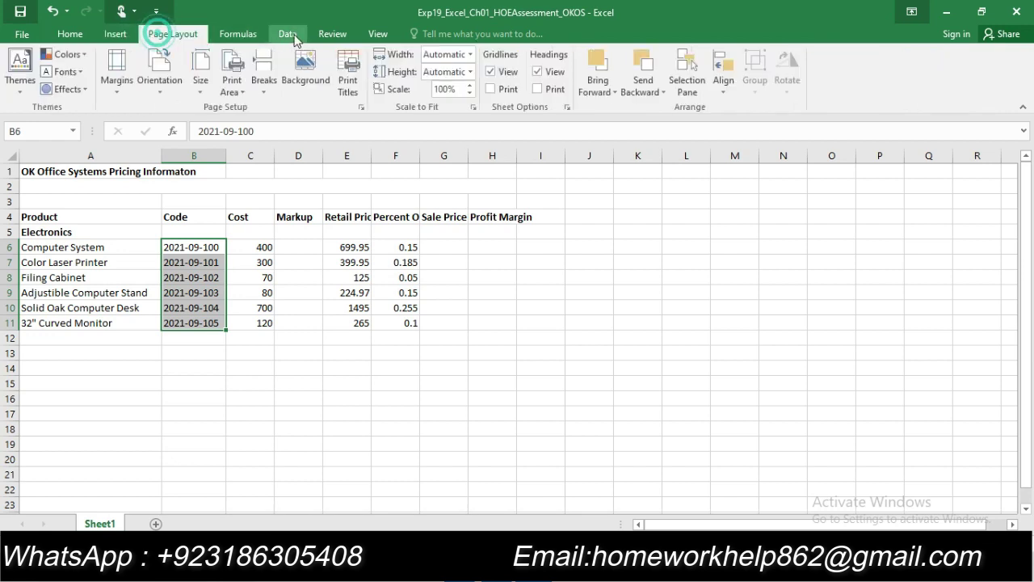
click(351, 34)
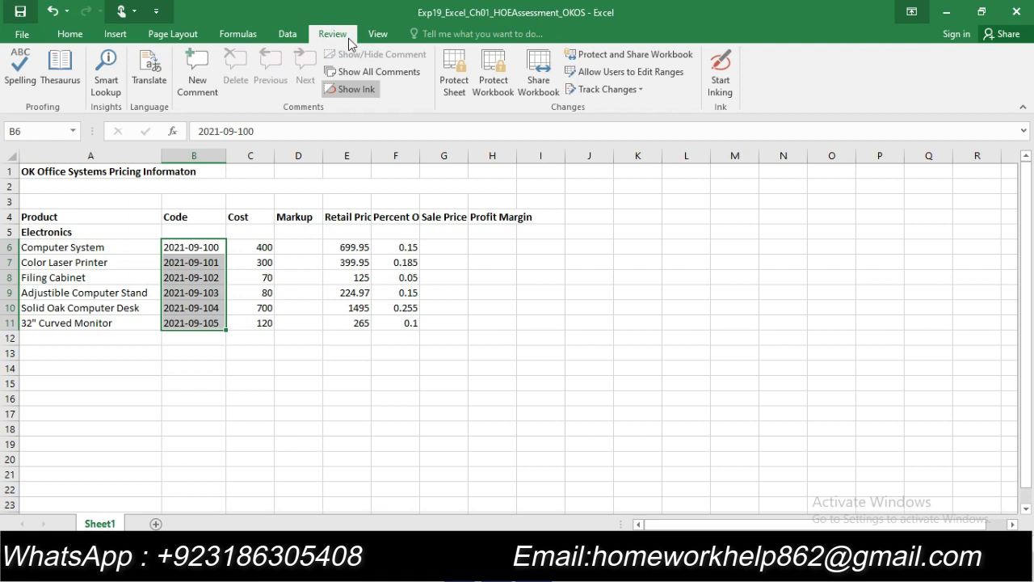
click(17, 69)
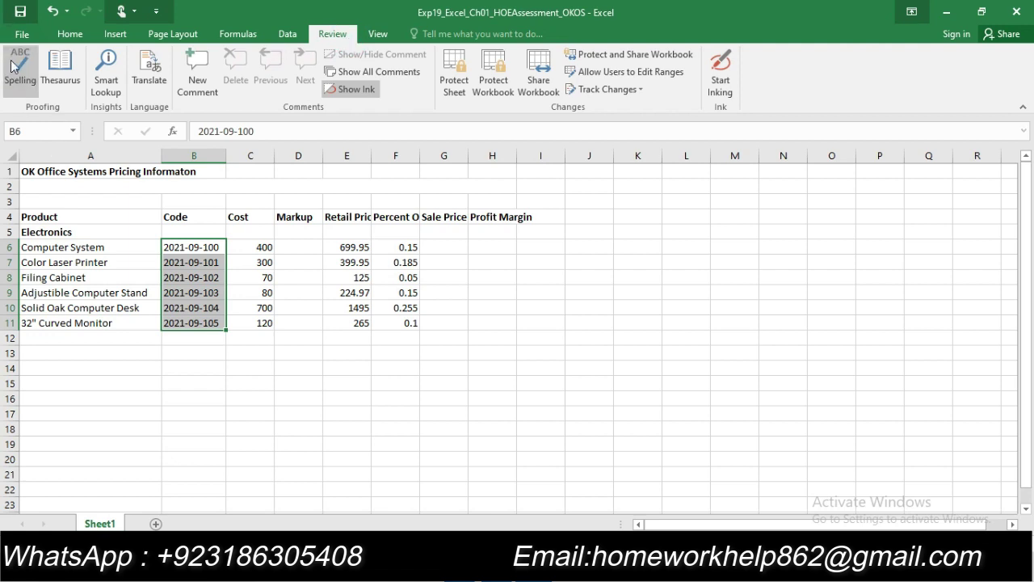
click(510, 327)
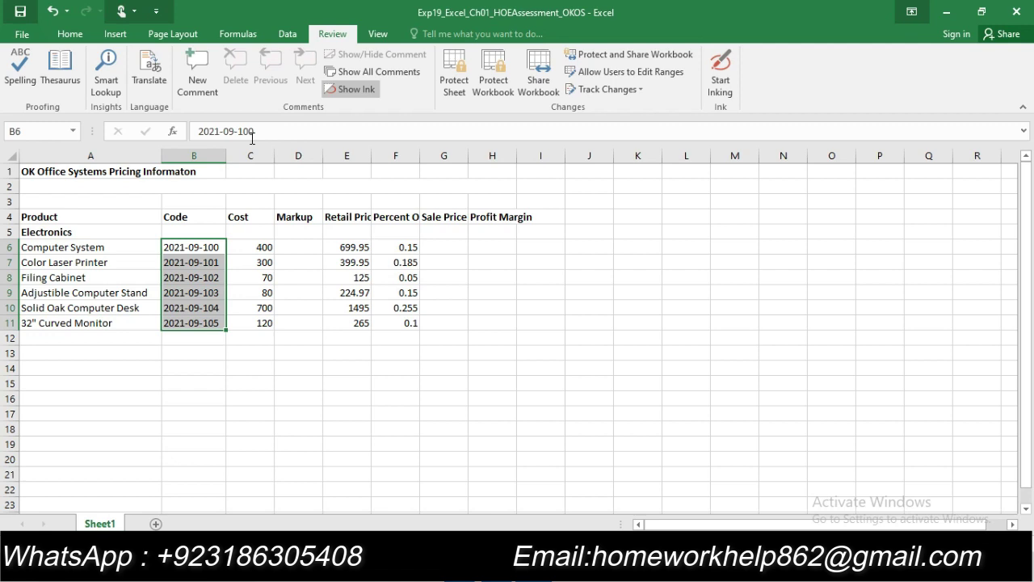
click(299, 352)
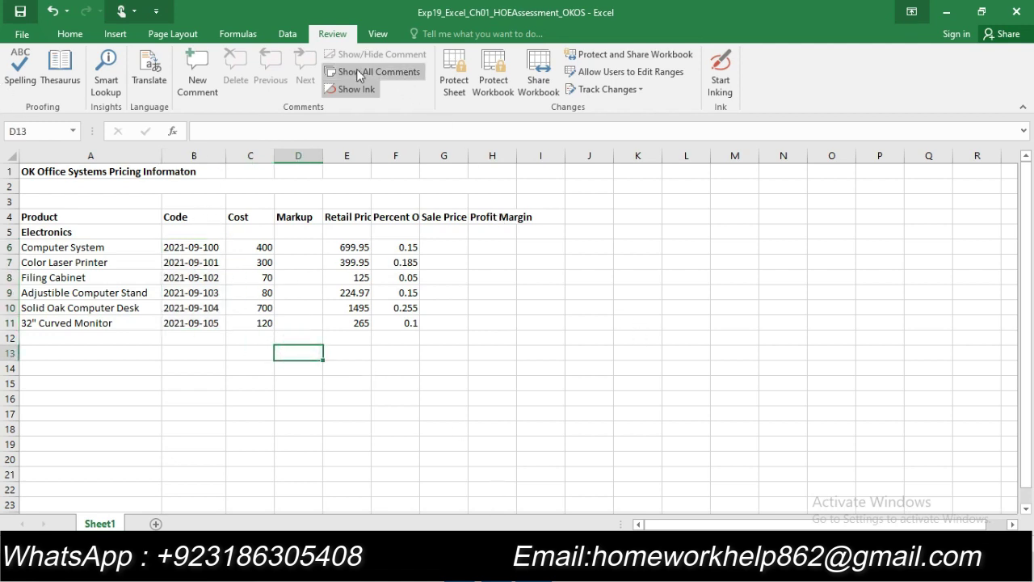
click(72, 34)
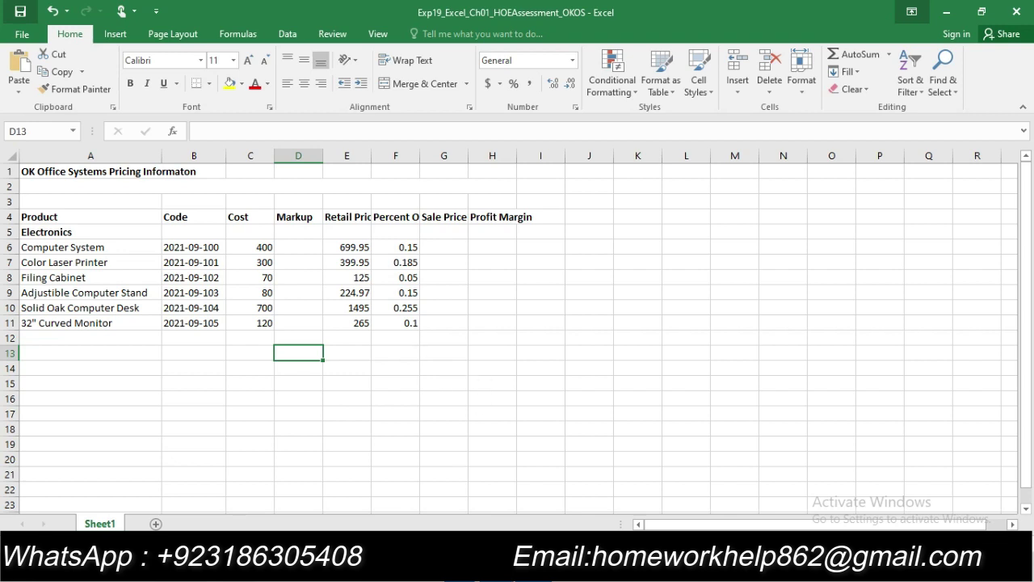
Clear the green highlight from step 4's instruction text
key(alt+Tab)
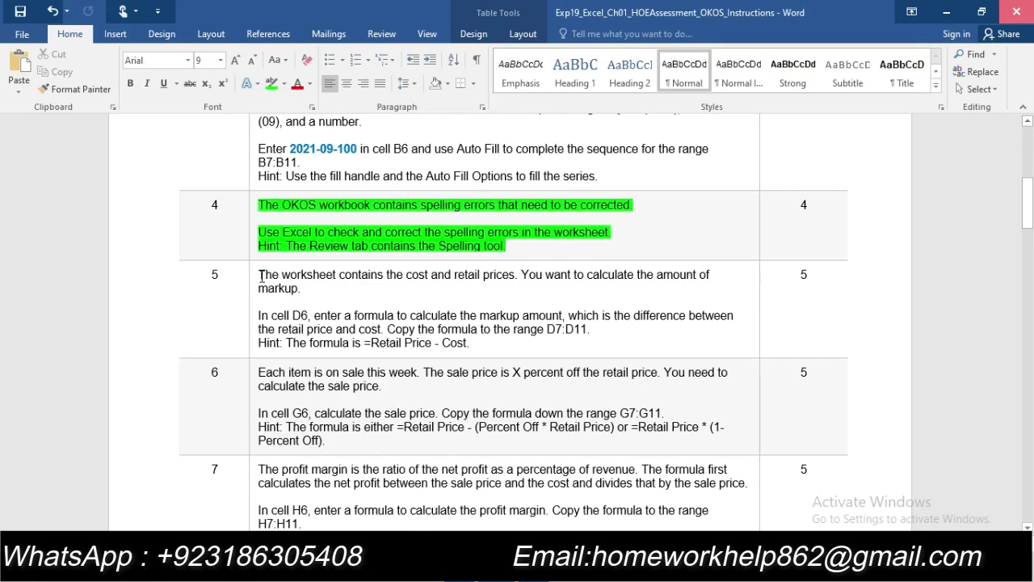
triple_click(262, 275)
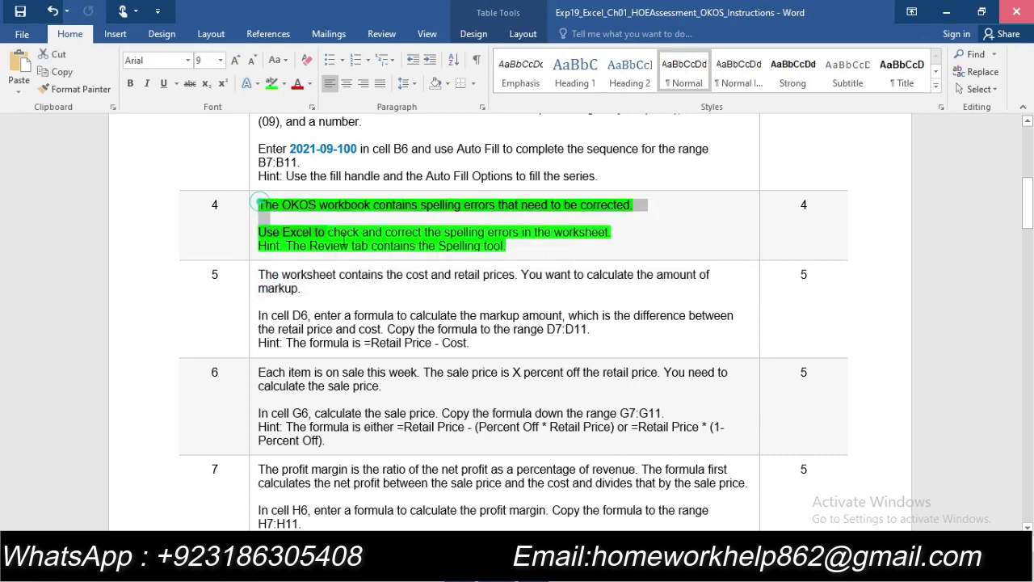
drag(259, 205, 519, 252)
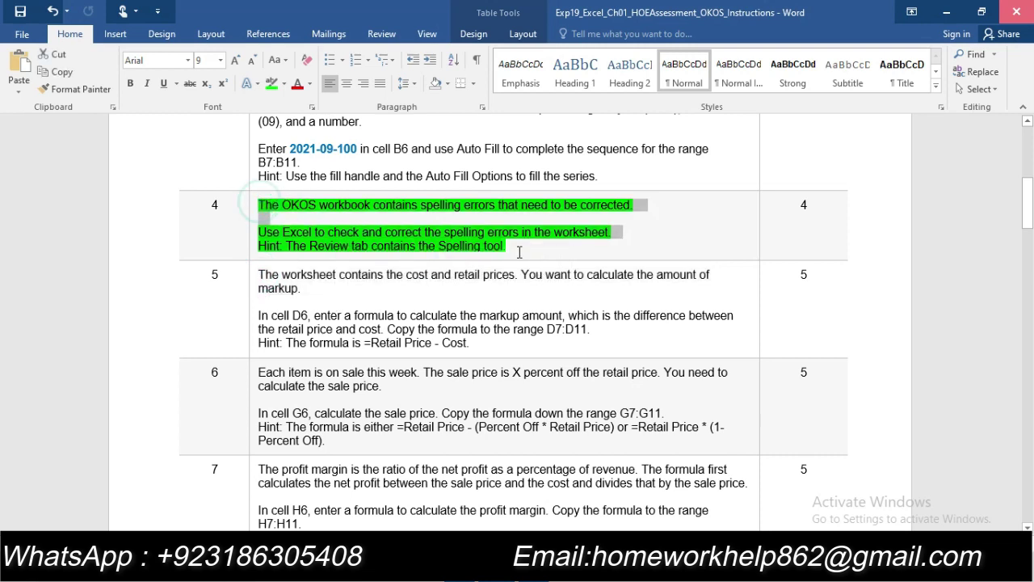
click(271, 82)
Highlight all of step 5's markup-formula instruction in green
scroll(234, 228, down, 1)
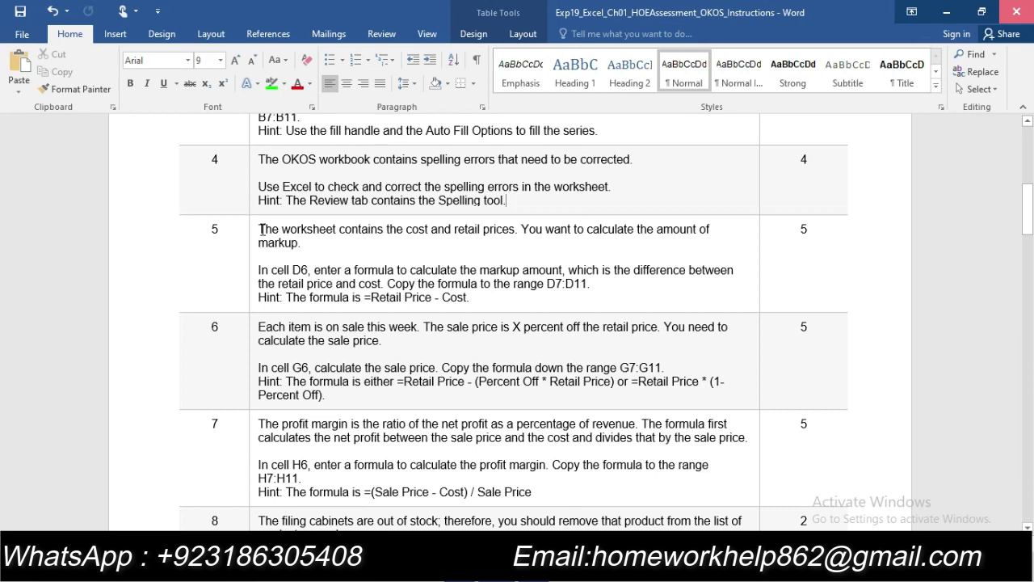
drag(260, 229, 485, 301)
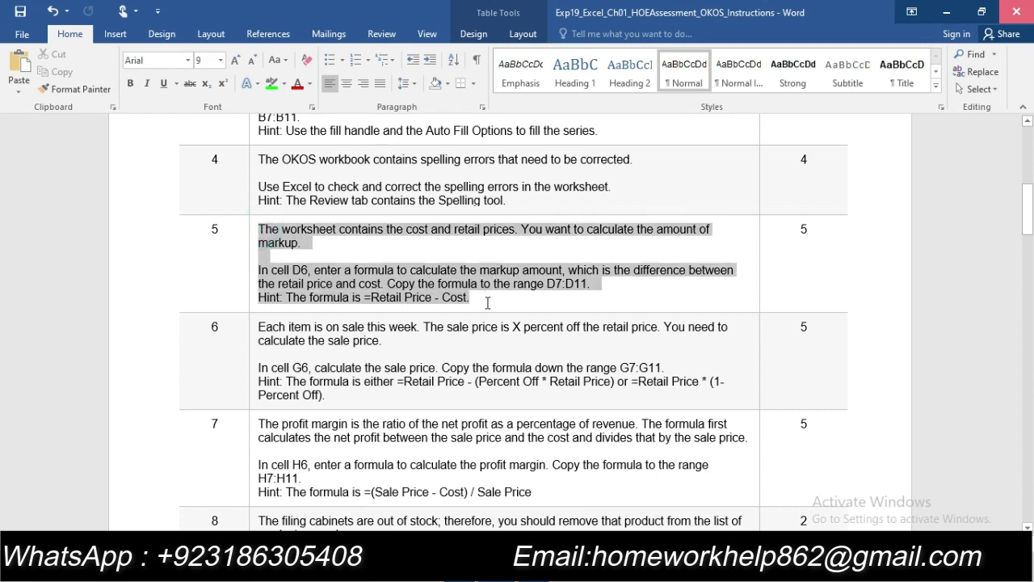
click(271, 83)
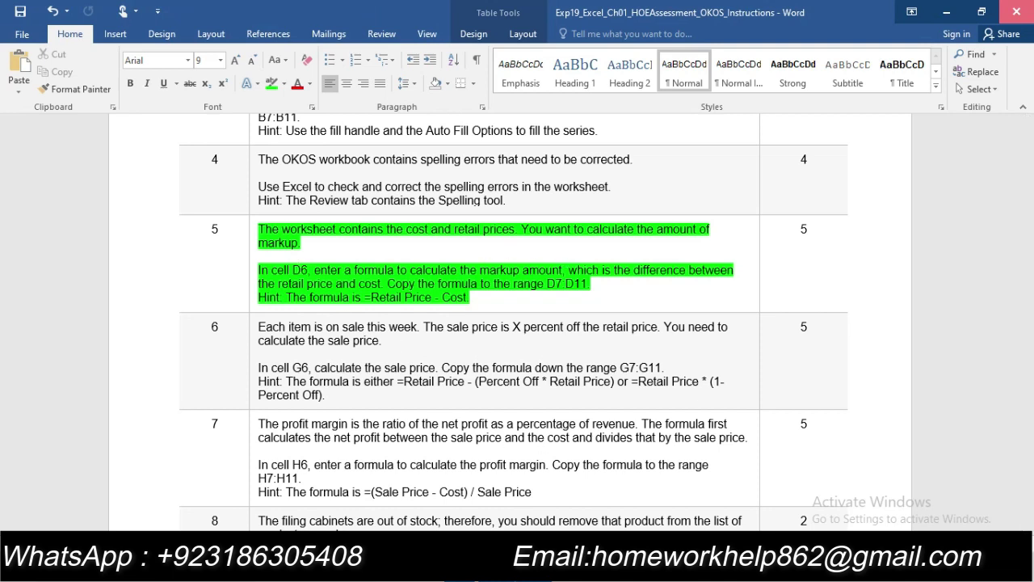
Enter the markup formula =E6-C6 in cell D6
key(alt+Tab)
click(288, 248)
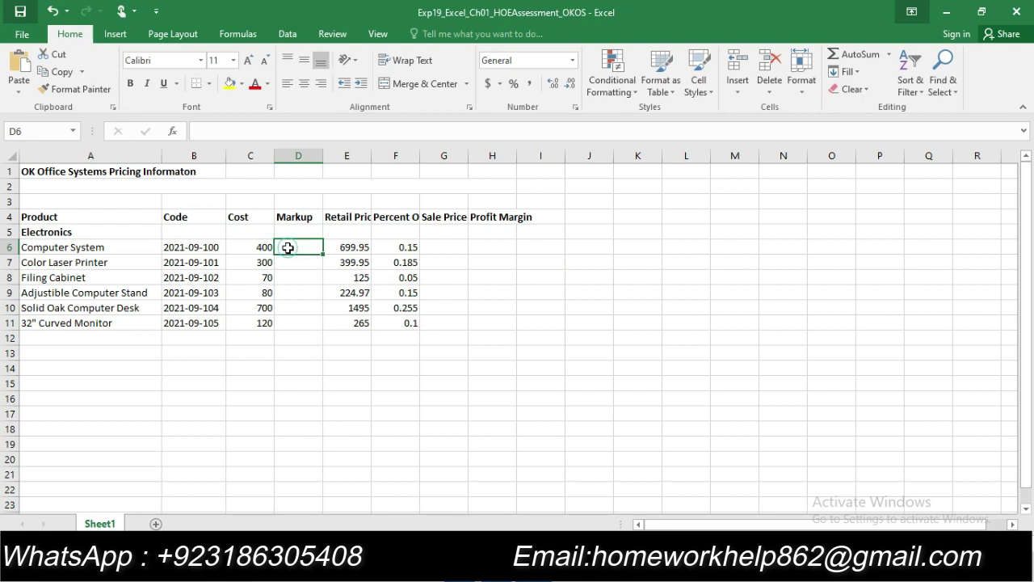
text(=)
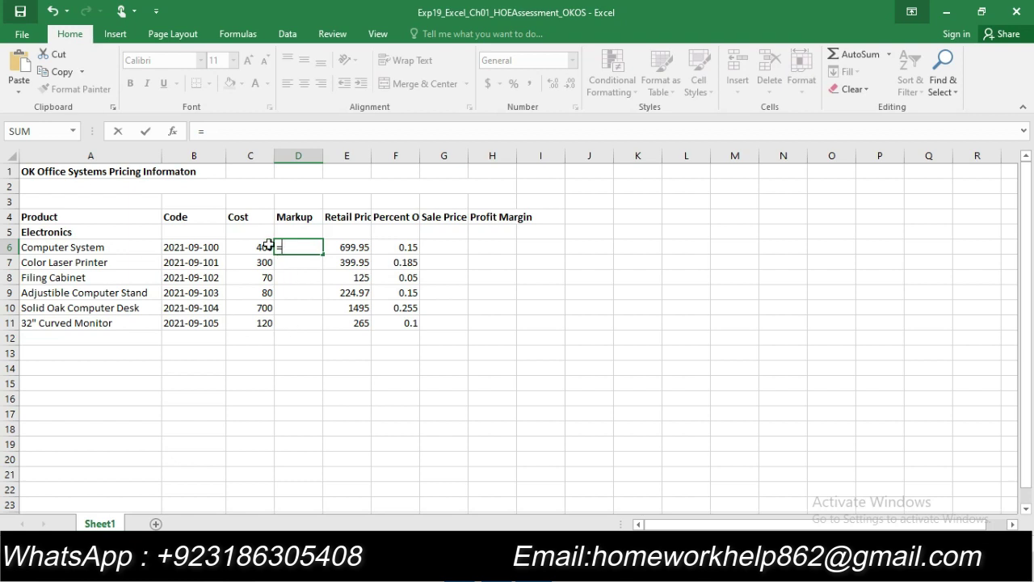
click(353, 251)
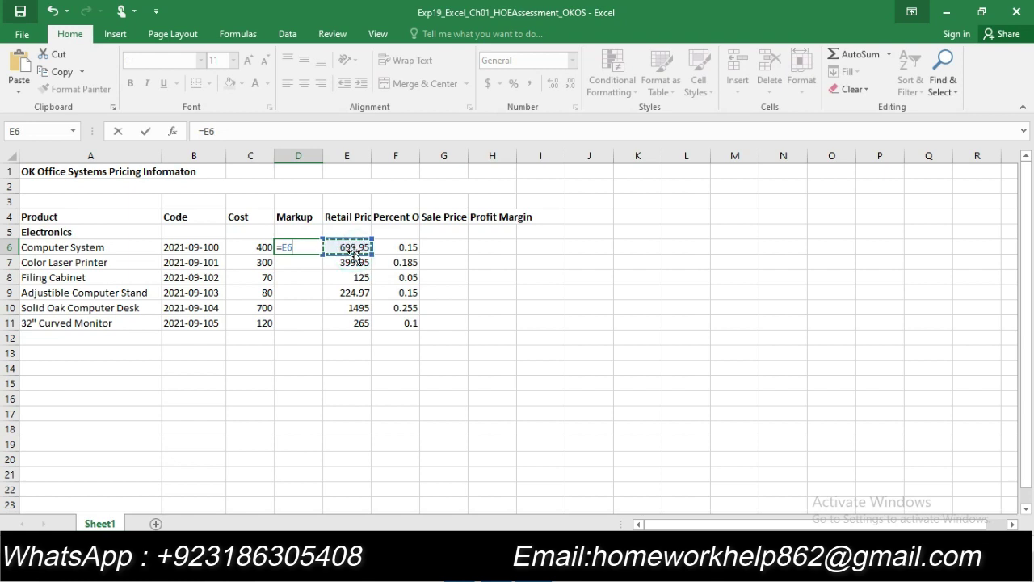
text(-)
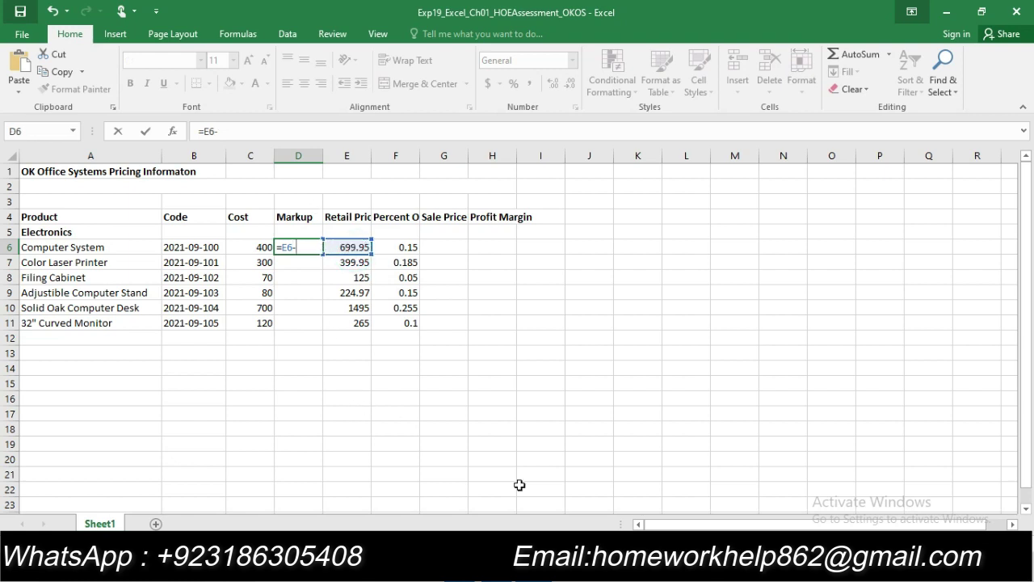
key(alt+Tab)
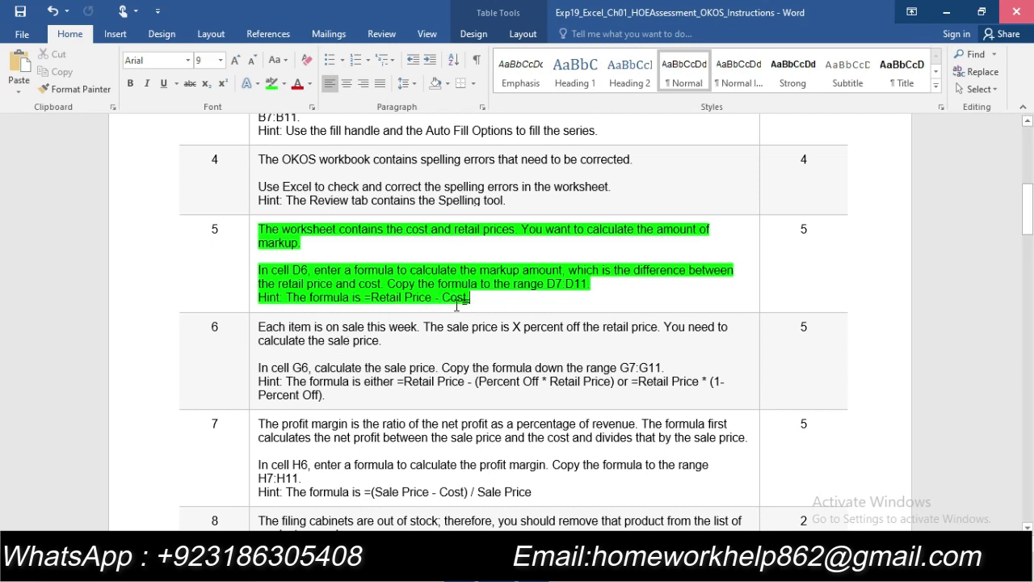
key(alt+Tab)
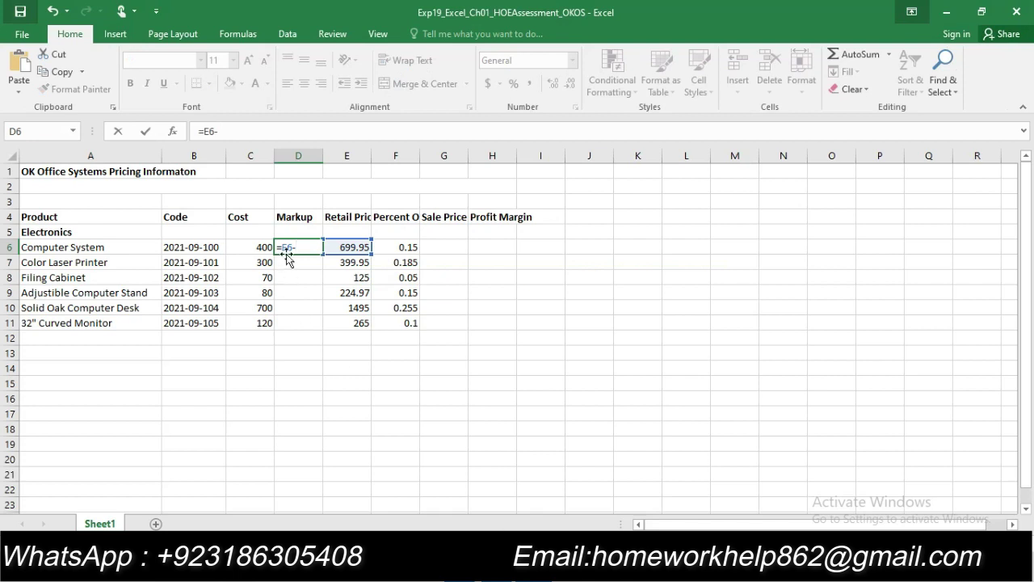
click(252, 247)
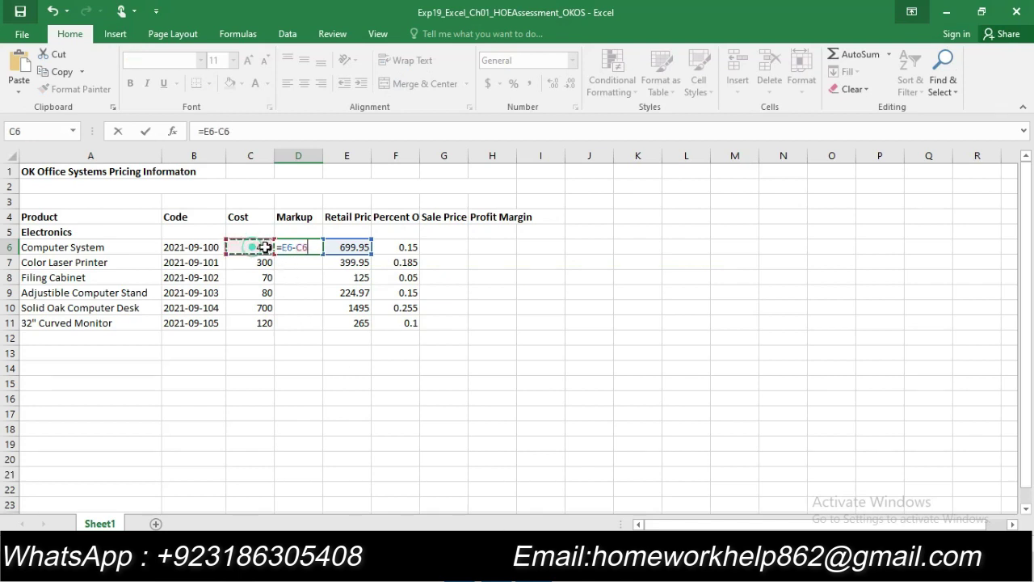
key(Return)
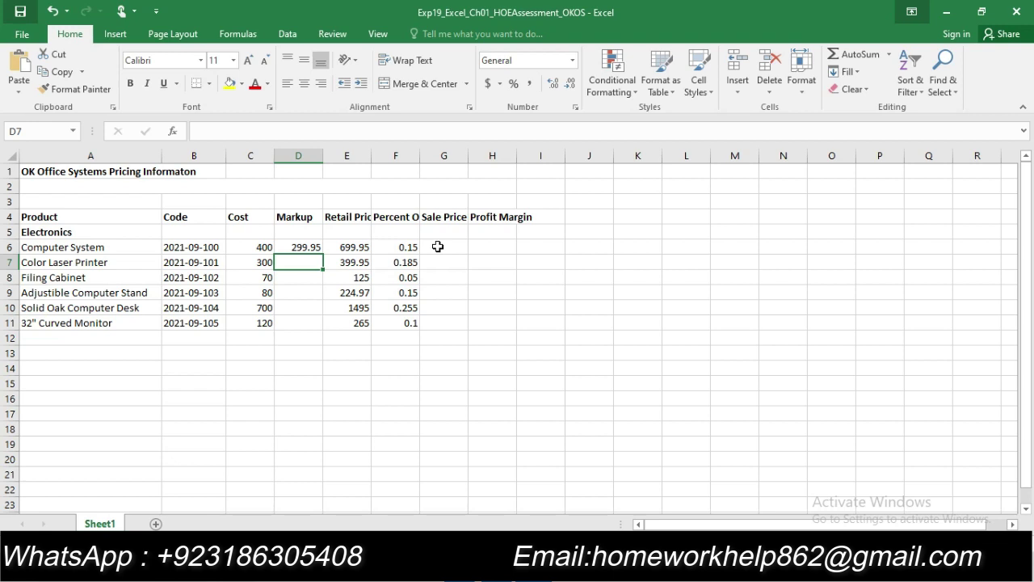
Fill the D6 markup formula down through D11
click(293, 247)
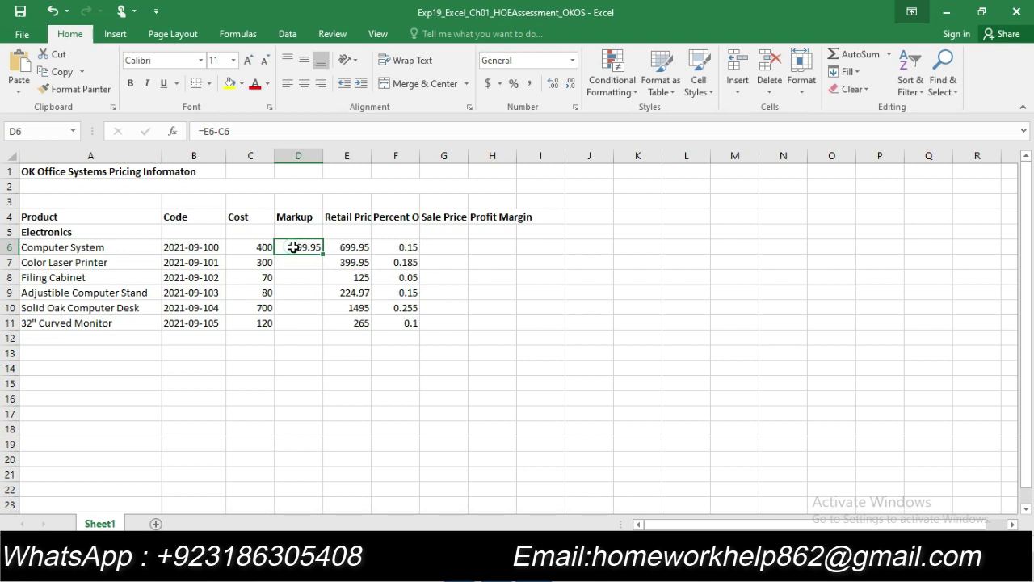
key(alt+Tab)
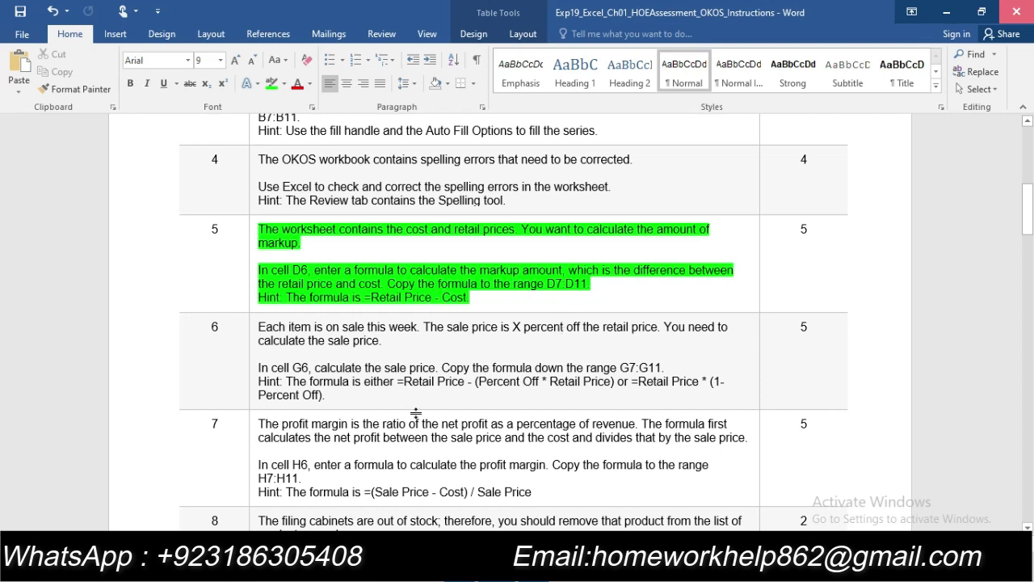
key(alt+Tab)
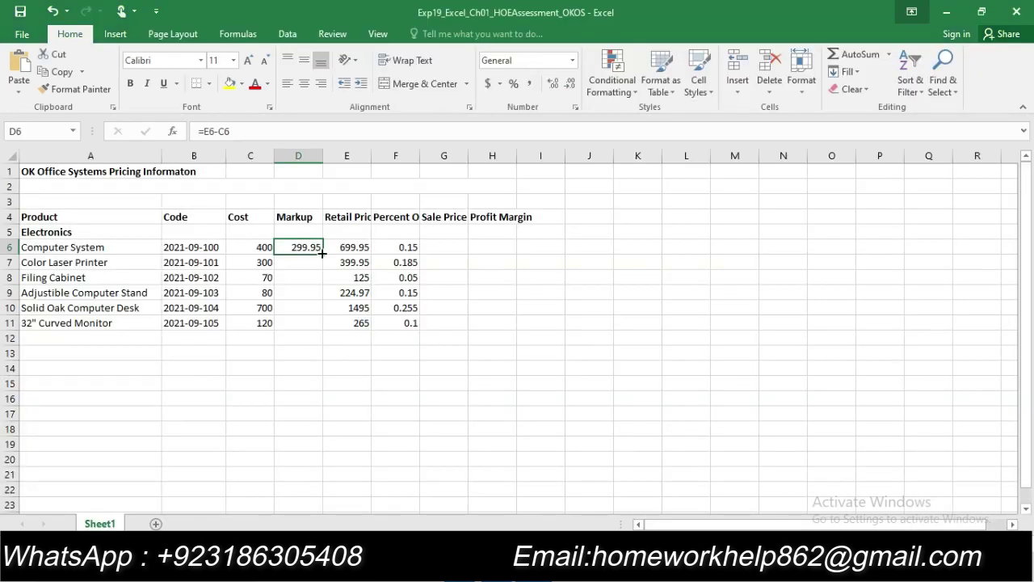
drag(322, 254, 323, 328)
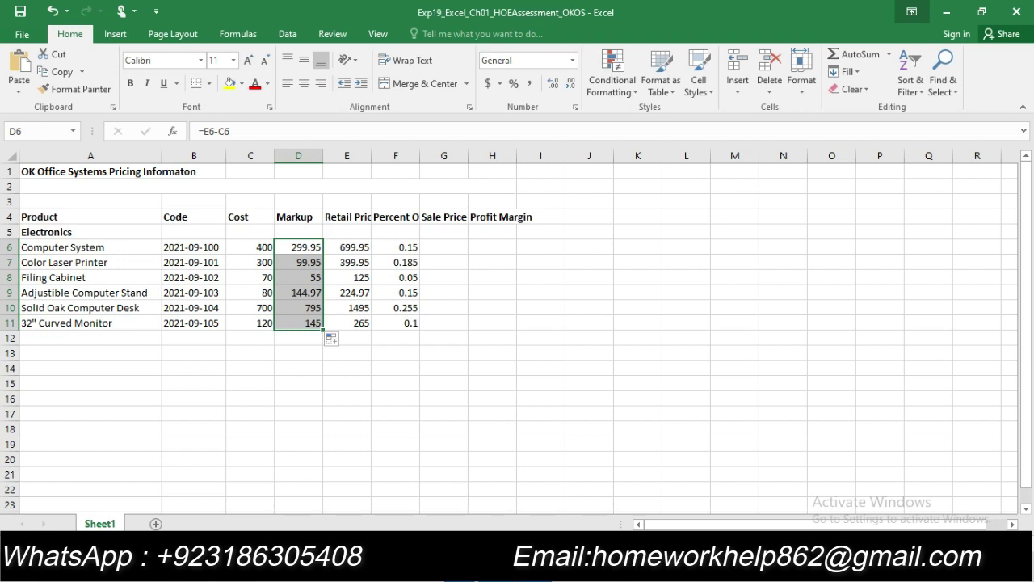
key(alt+Tab)
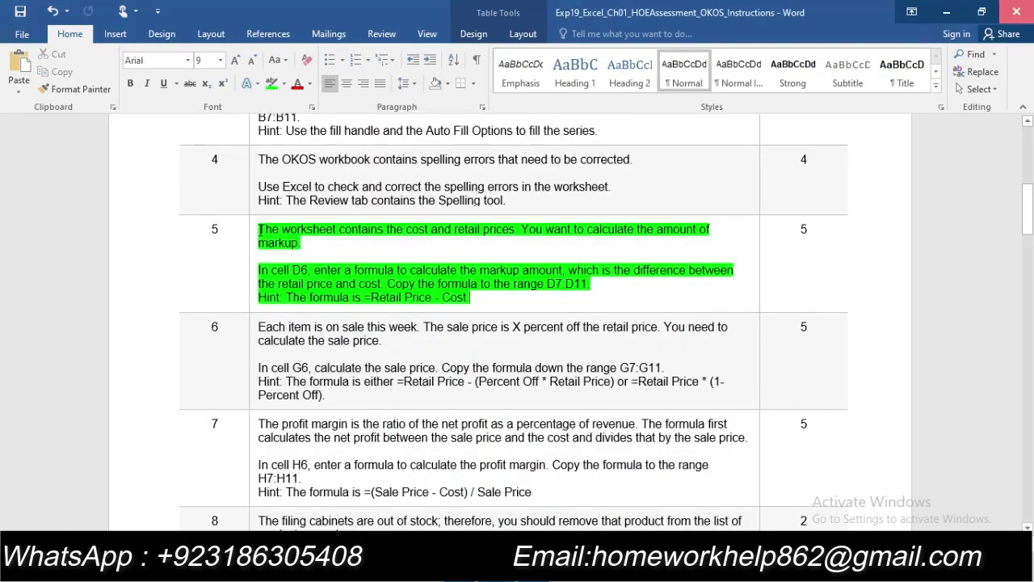
Clear the green highlight from step 5's markup instruction text
drag(259, 230, 462, 298)
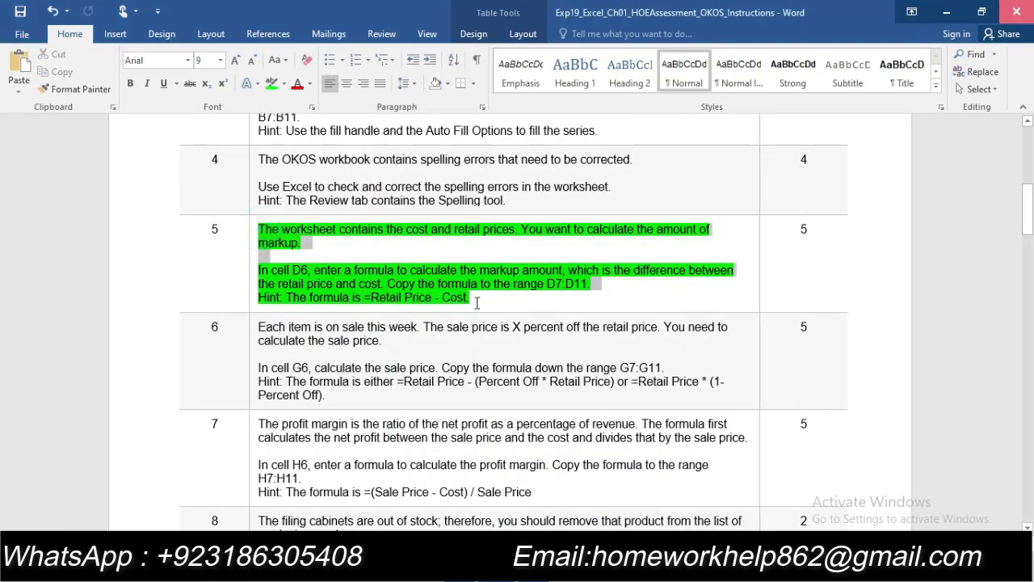
click(270, 82)
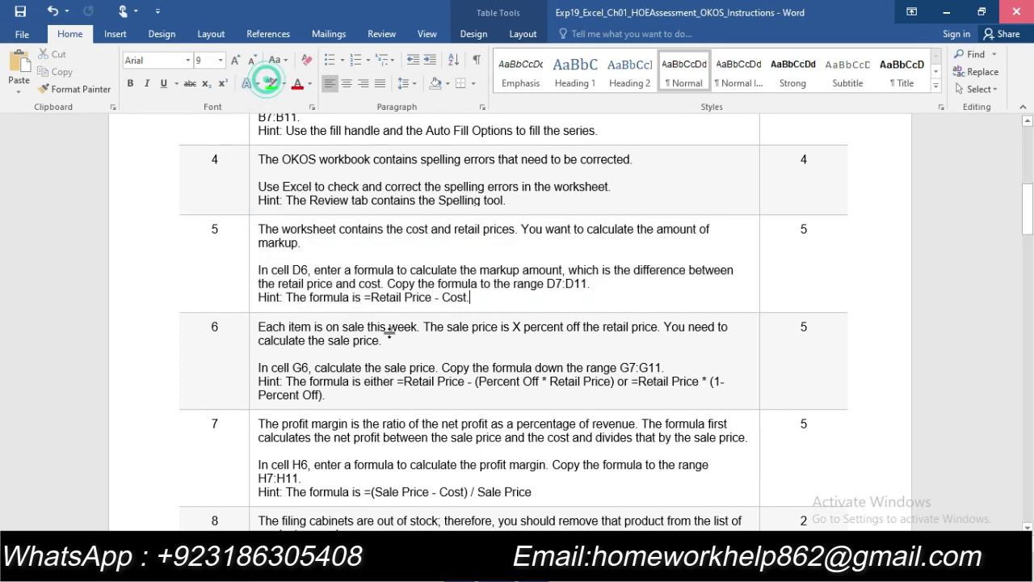
scroll(389, 332, down, 2)
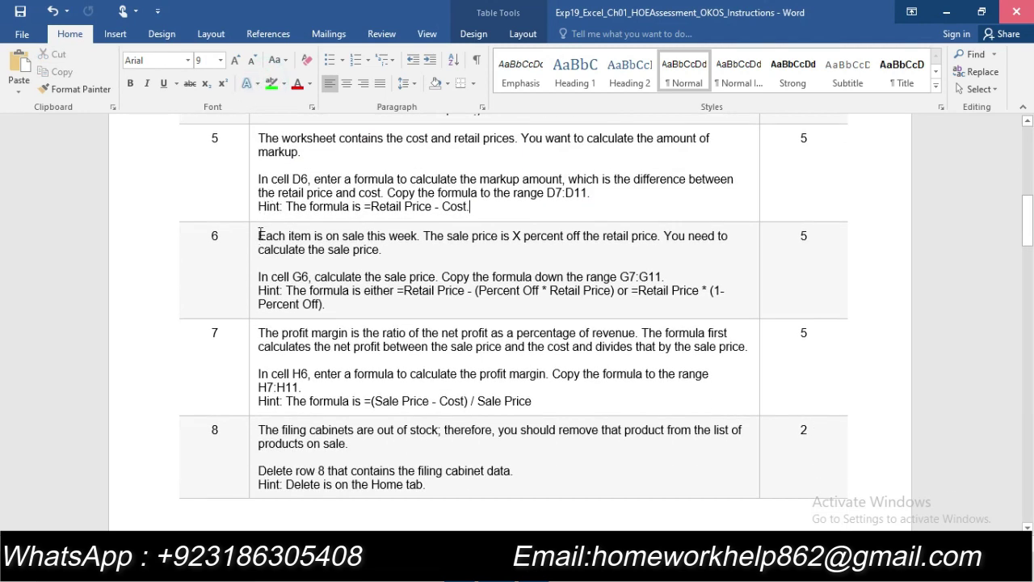
scroll(260, 233, down, 2)
scroll(261, 233, down, 1)
scroll(288, 261, down, 9)
scroll(289, 260, down, 7)
scroll(288, 261, down, 5)
scroll(288, 261, down, 5)
scroll(288, 261, down, 3)
scroll(288, 260, down, 5)
scroll(289, 261, down, 8)
scroll(288, 261, down, 5)
scroll(289, 261, up, 2)
Highlight step 6's sale-price instruction for G6:G11 in green
scroll(288, 261, up, 9)
scroll(288, 261, up, 9)
scroll(288, 260, up, 5)
scroll(289, 261, up, 7)
scroll(288, 261, up, 6)
scroll(290, 259, down, 1)
scroll(290, 258, up, 1)
scroll(290, 258, up, 6)
scroll(290, 258, up, 1)
scroll(290, 259, up, 3)
scroll(290, 258, up, 4)
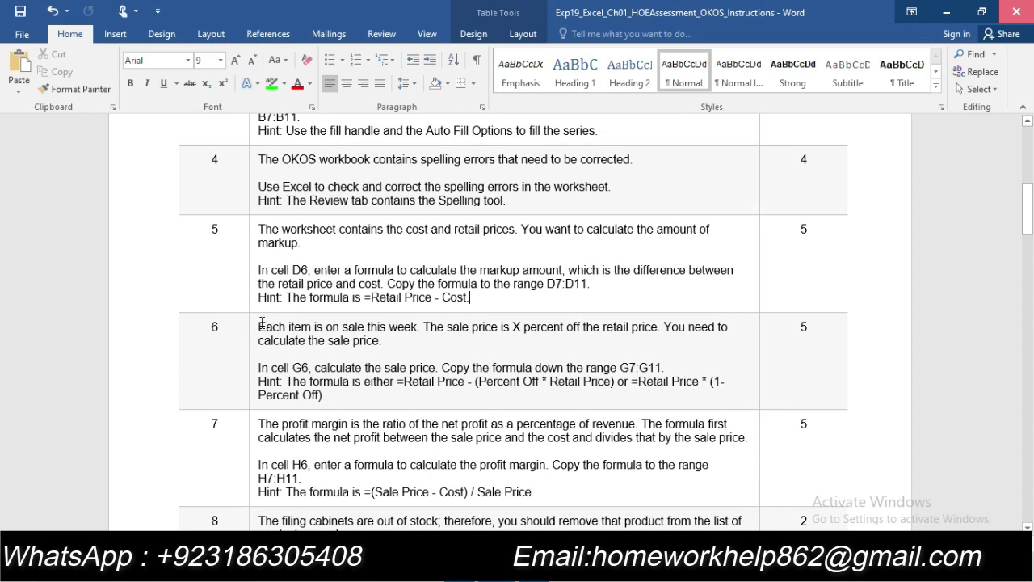
drag(259, 327, 325, 394)
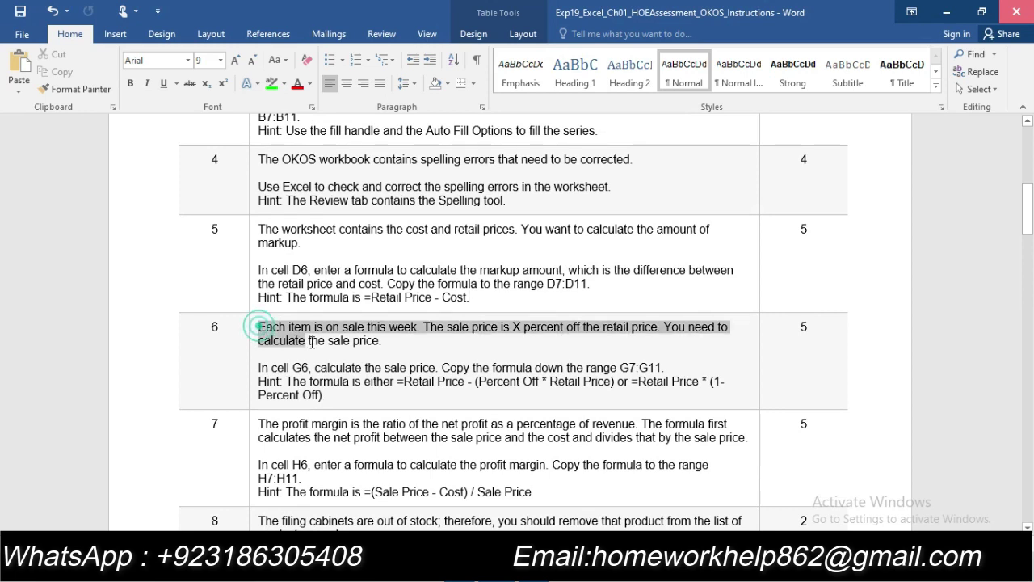
click(273, 83)
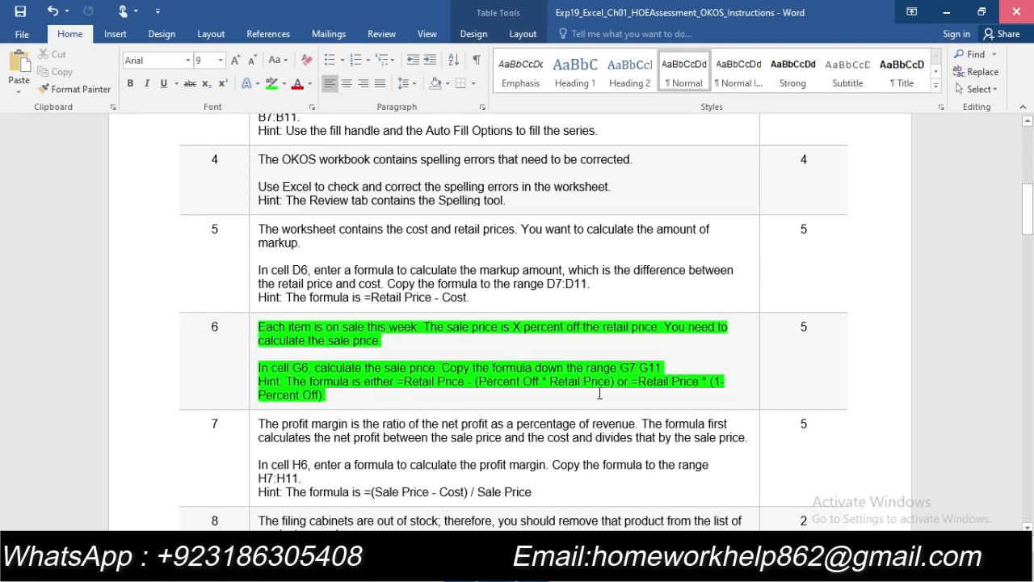
Start the sale-price formula in G6 referencing E6 and 1 minus F6
key(alt+Tab)
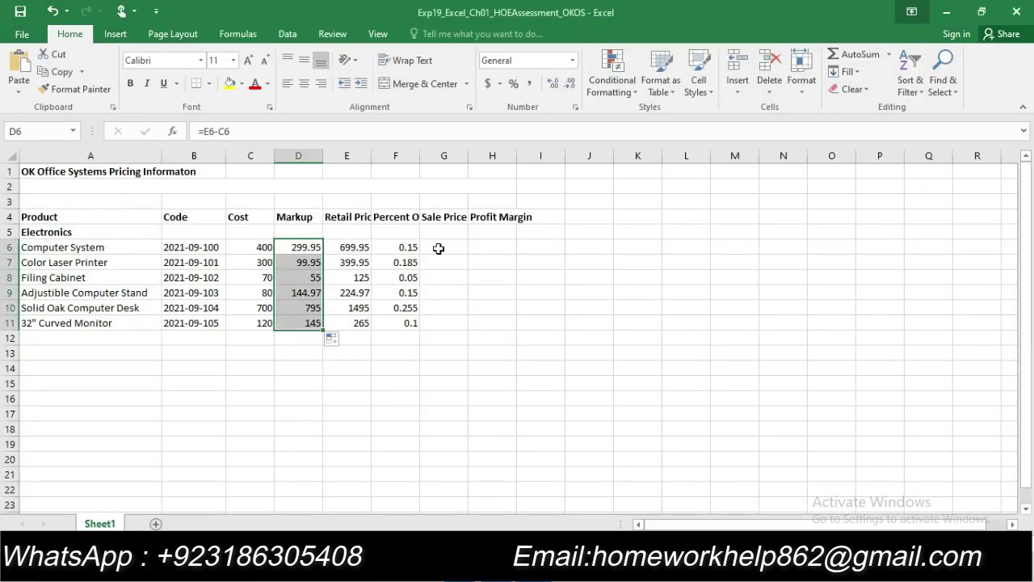
click(443, 247)
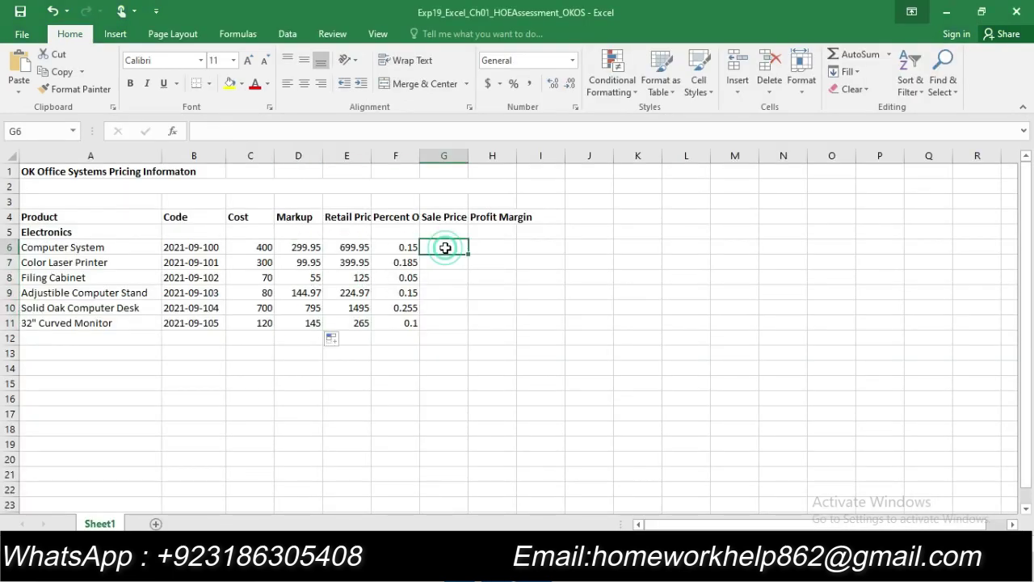
text(=)
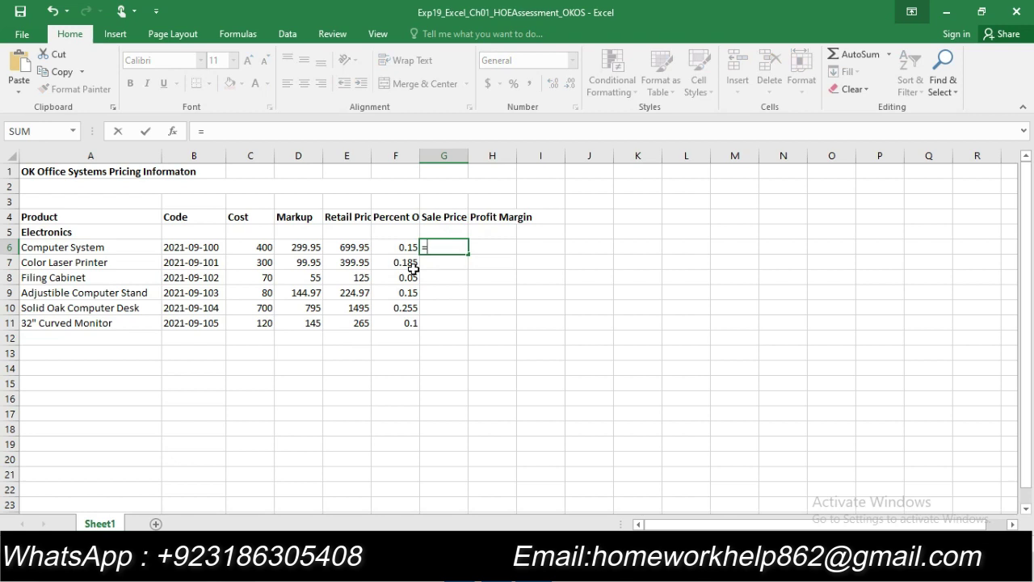
text(=)
click(355, 252)
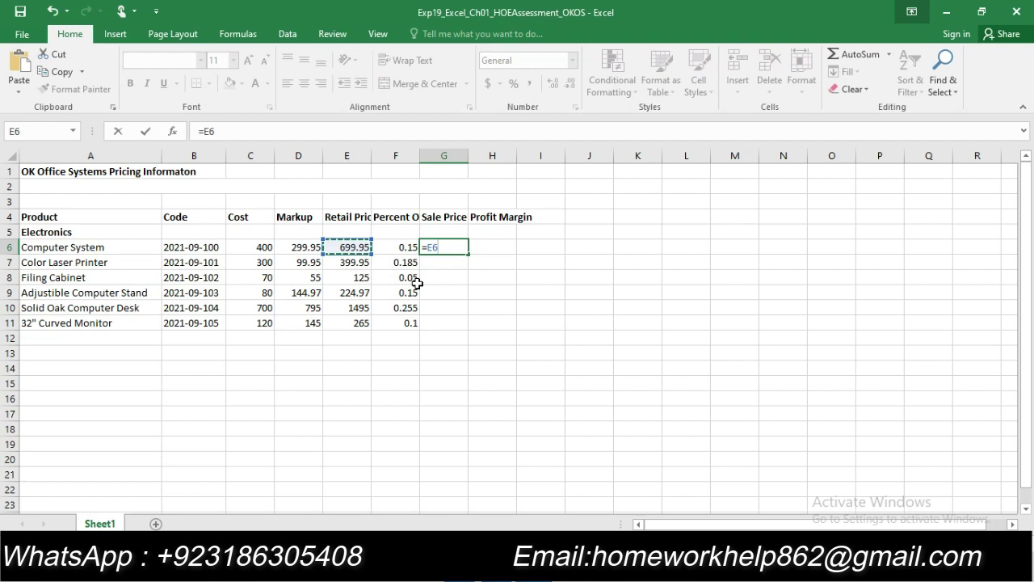
text(*)
text((1-)
key(alt+Tab)
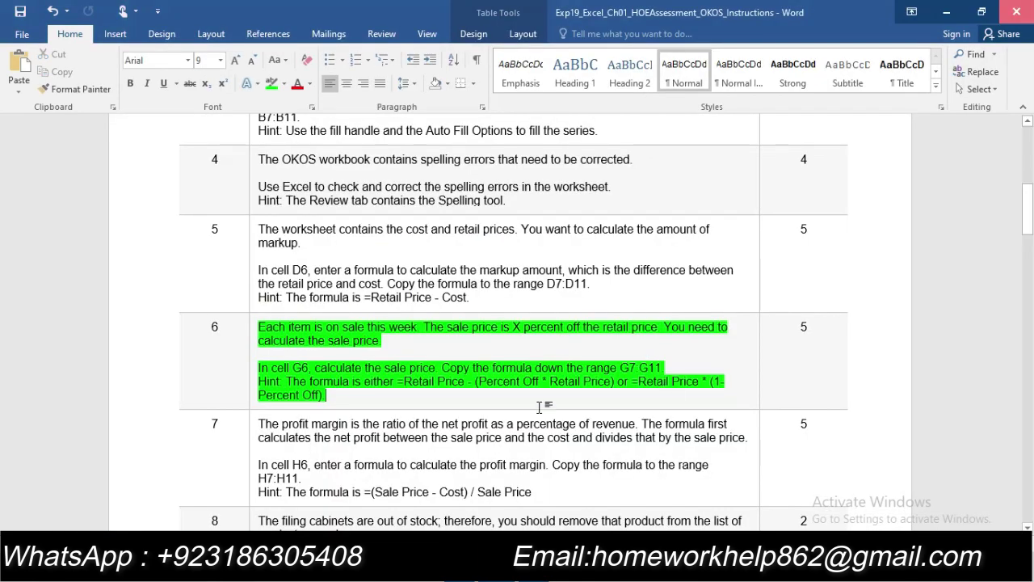
key(alt+Tab)
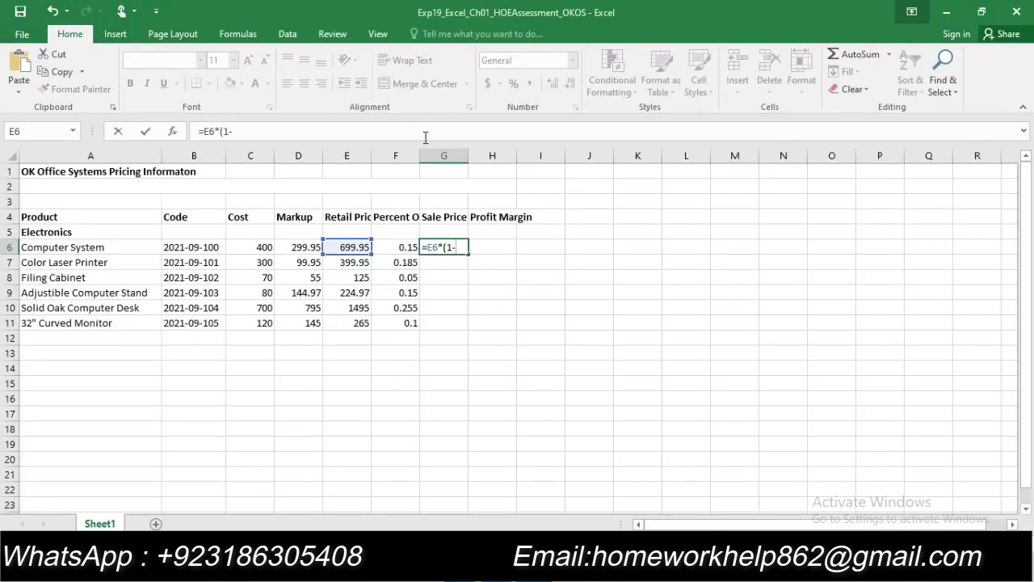
click(399, 249)
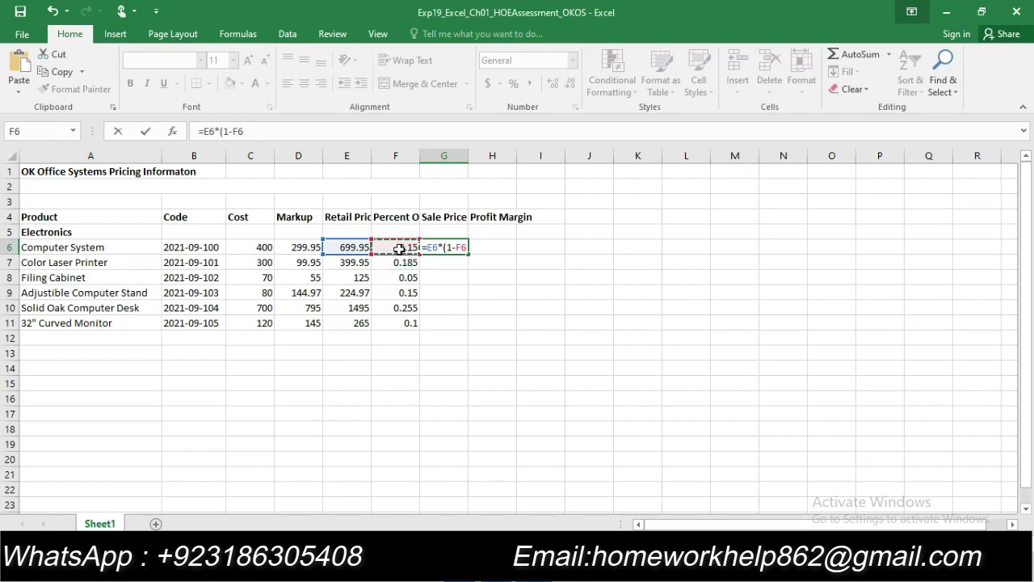
Fix the missing parenthesis so G6 holds =E6*(1-F6), showing 594.9575
key(Return)
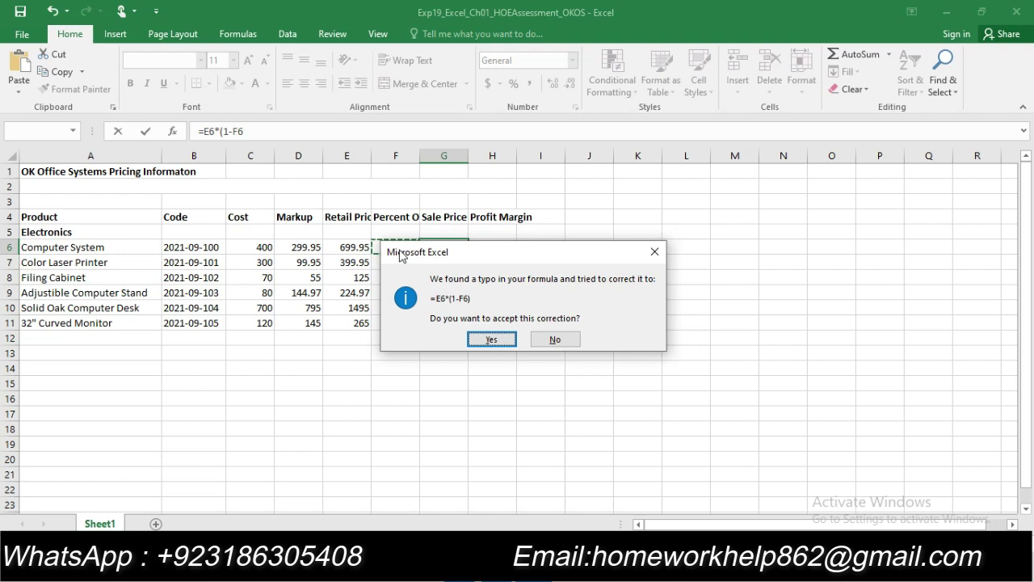
click(654, 255)
click(516, 321)
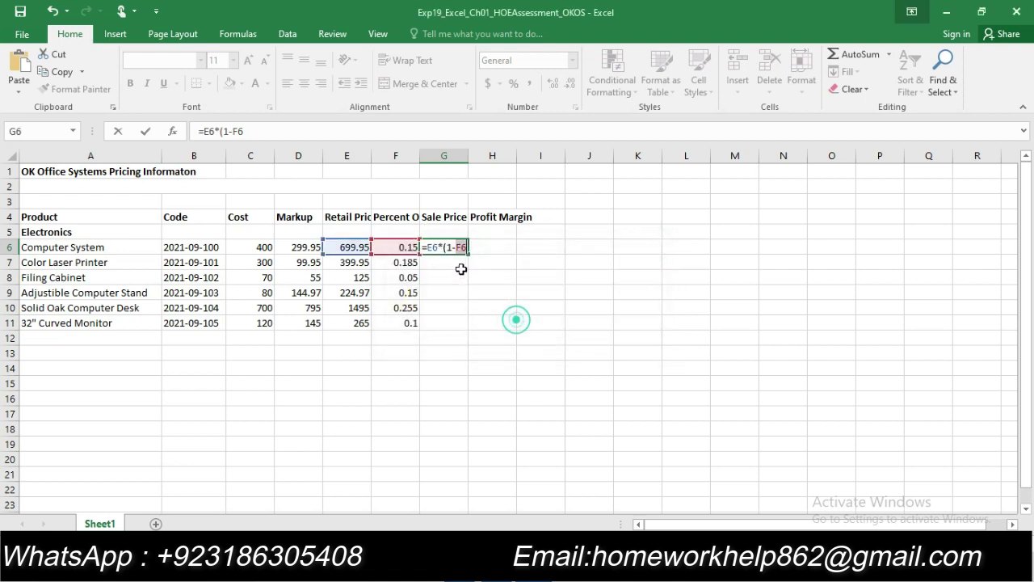
click(465, 246)
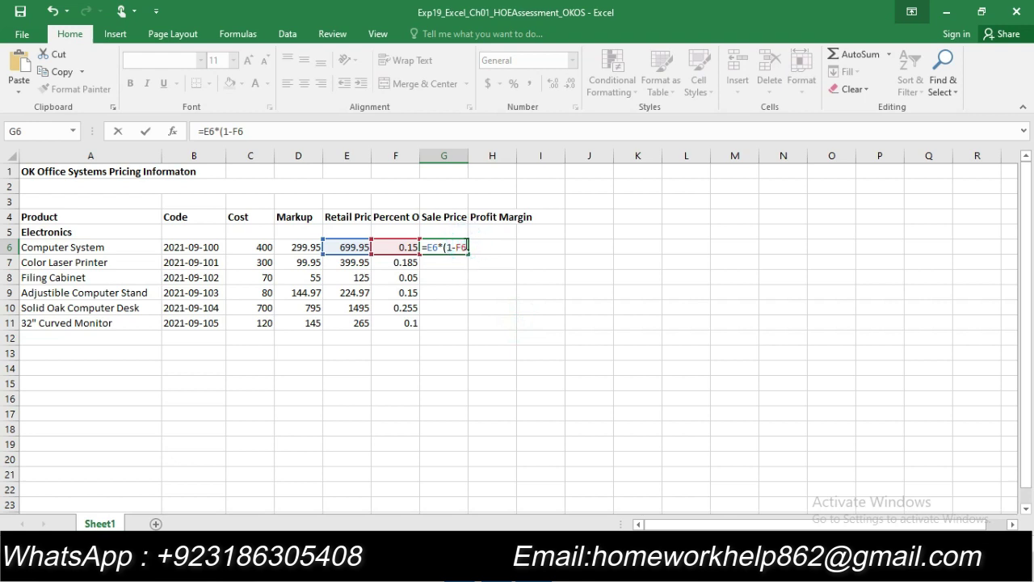
text())
key(Return)
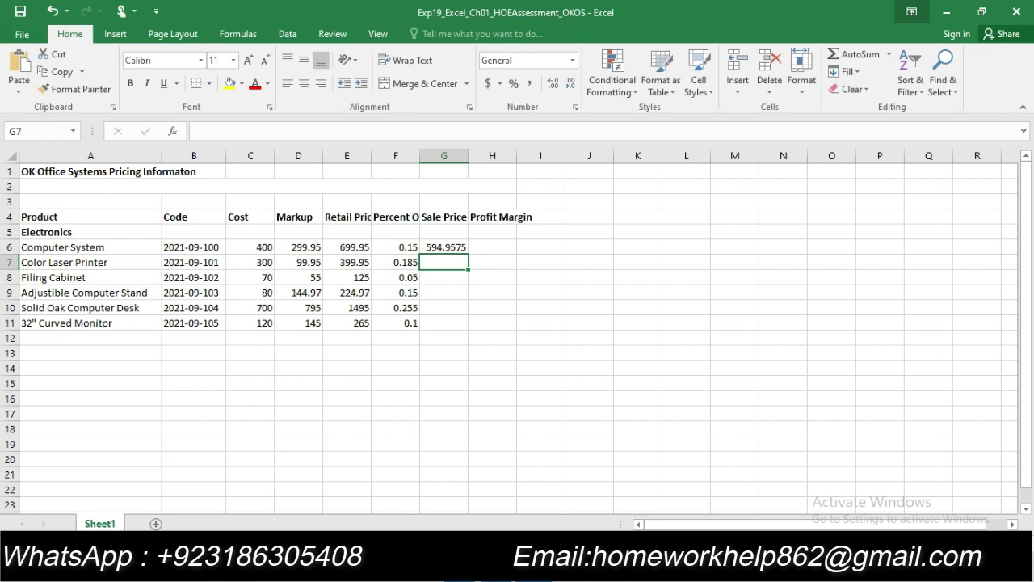
Fill the G6 sale-price formula down to G11, giving 325.9593 down to 238.5
key(alt+Tab)
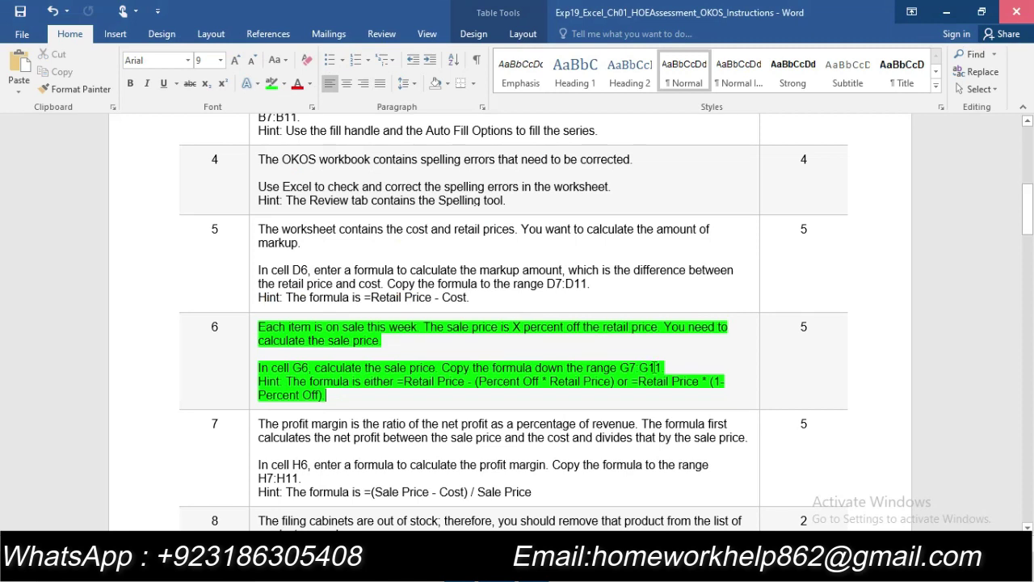
mouse_move(536, 569)
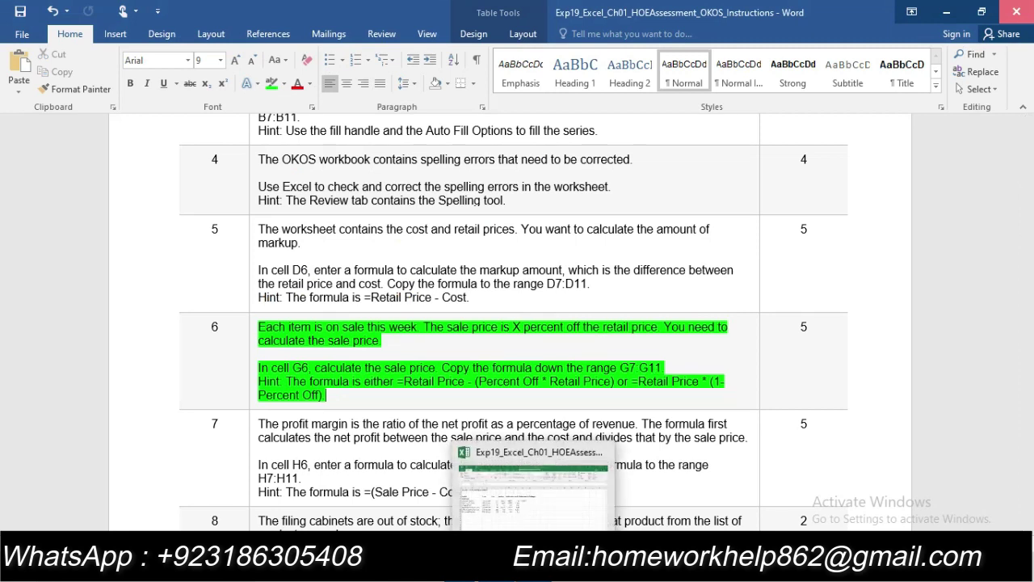
click(535, 469)
click(459, 249)
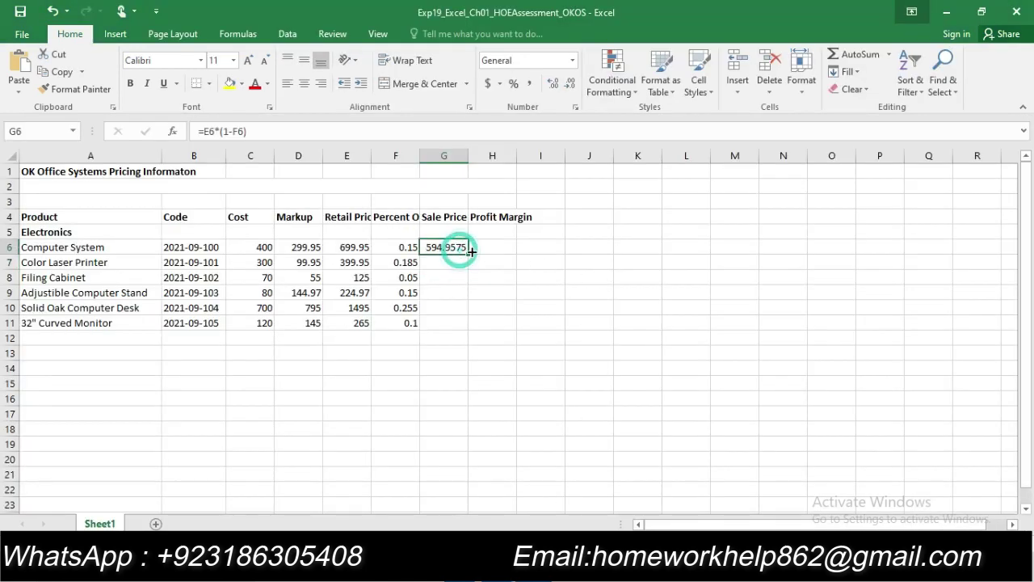
drag(469, 253, 472, 330)
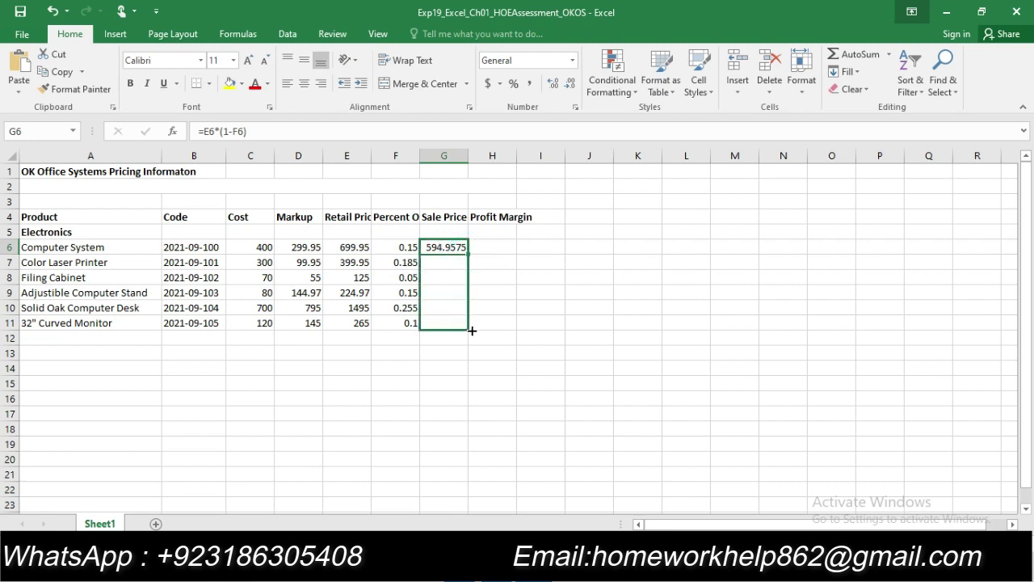
drag(472, 327, 472, 328)
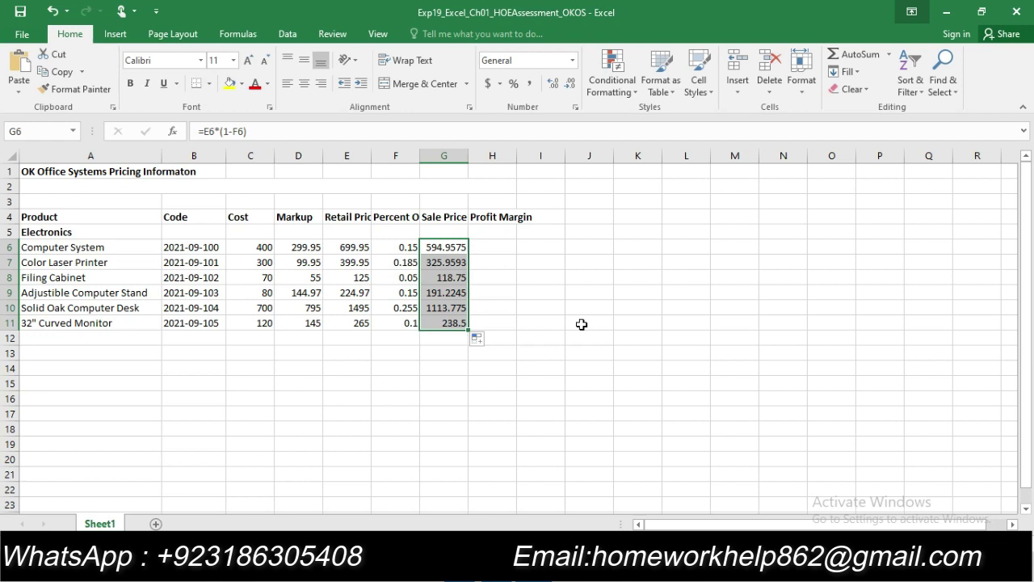
click(538, 370)
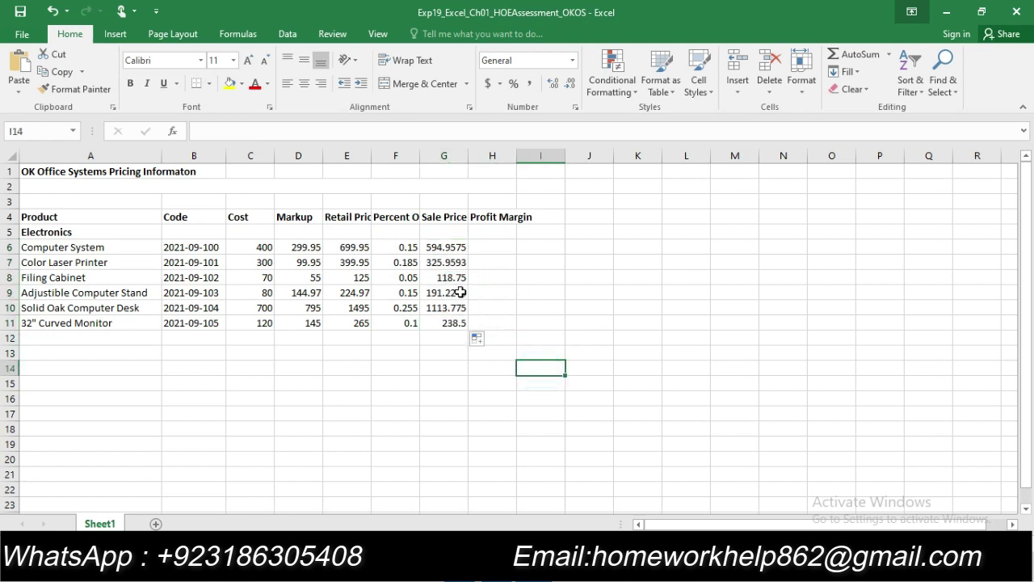
key(alt+Tab)
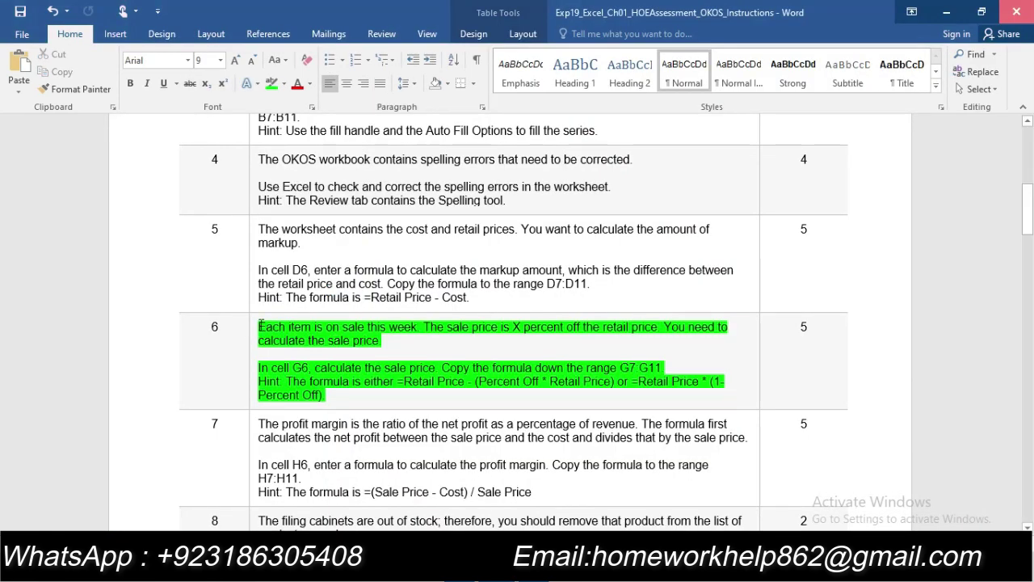
Clear the green highlight from step 6's instruction text
drag(259, 326, 326, 395)
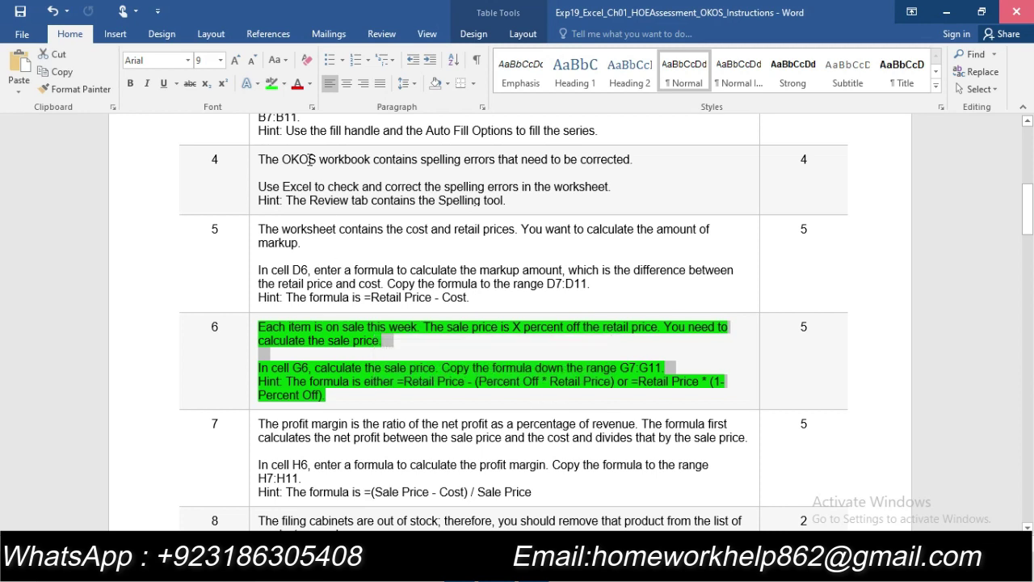
click(272, 83)
scroll(480, 356, down, 3)
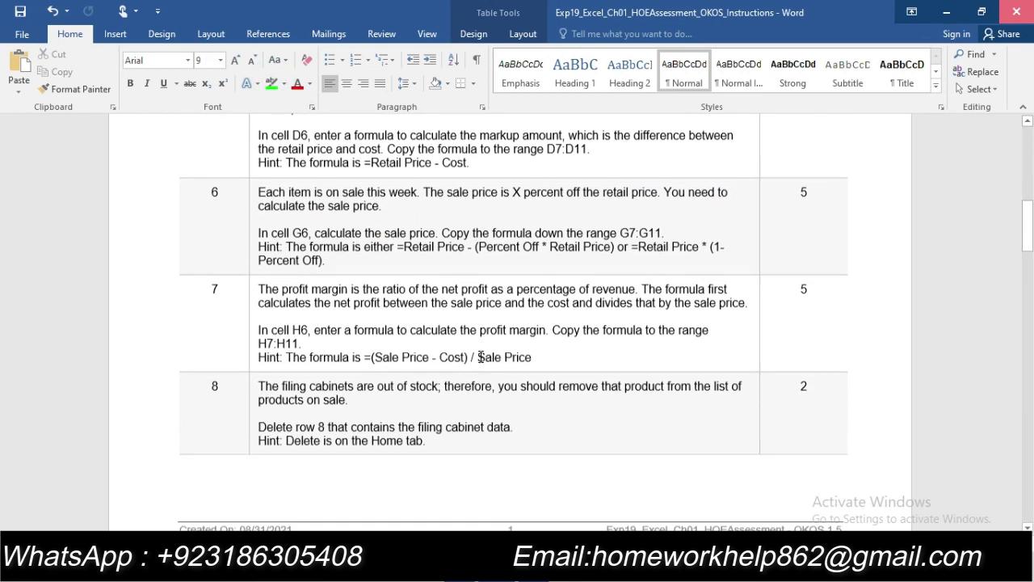
scroll(481, 357, down, 1)
Highlight step 7's profit-margin instruction in green
drag(259, 242, 537, 310)
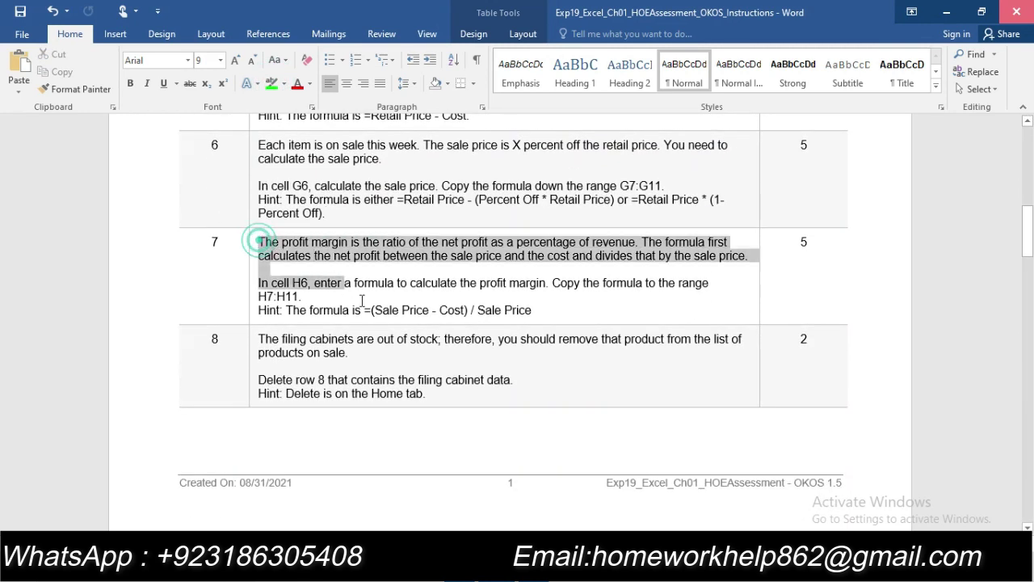
click(272, 83)
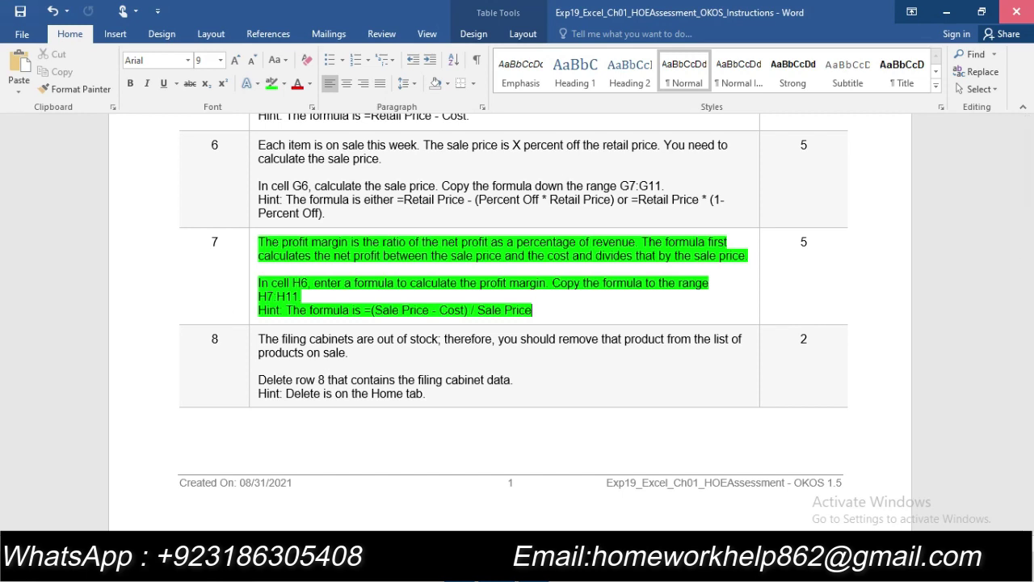
key(alt+Tab)
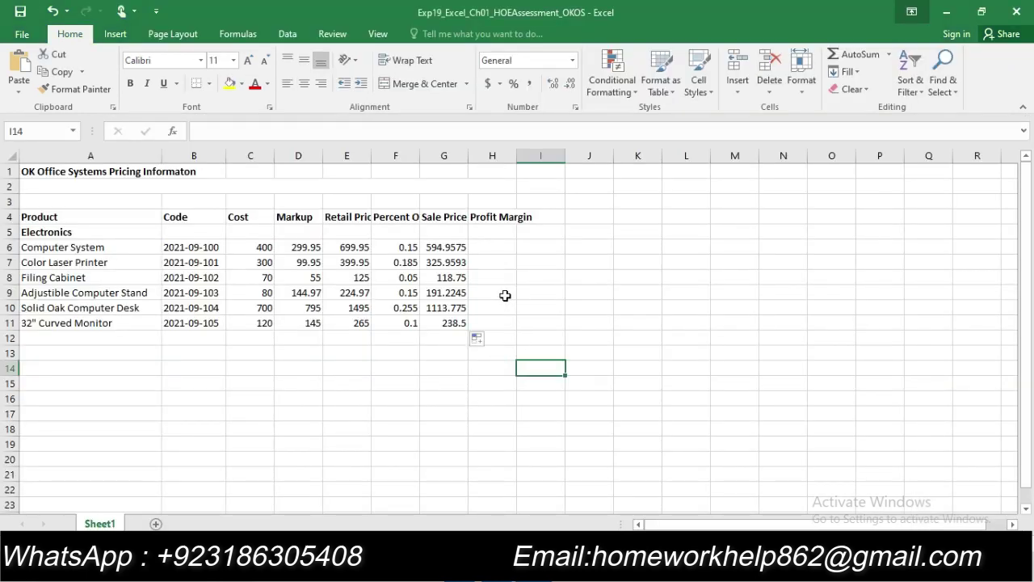
Start a formula with = in H6 and bring up Word's step 7 hint
click(482, 248)
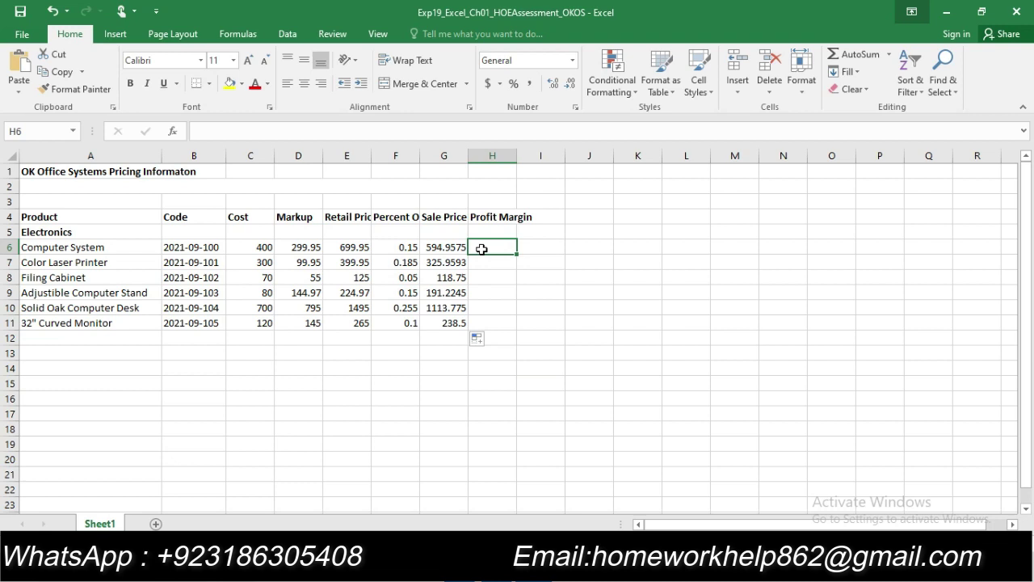
text(=)
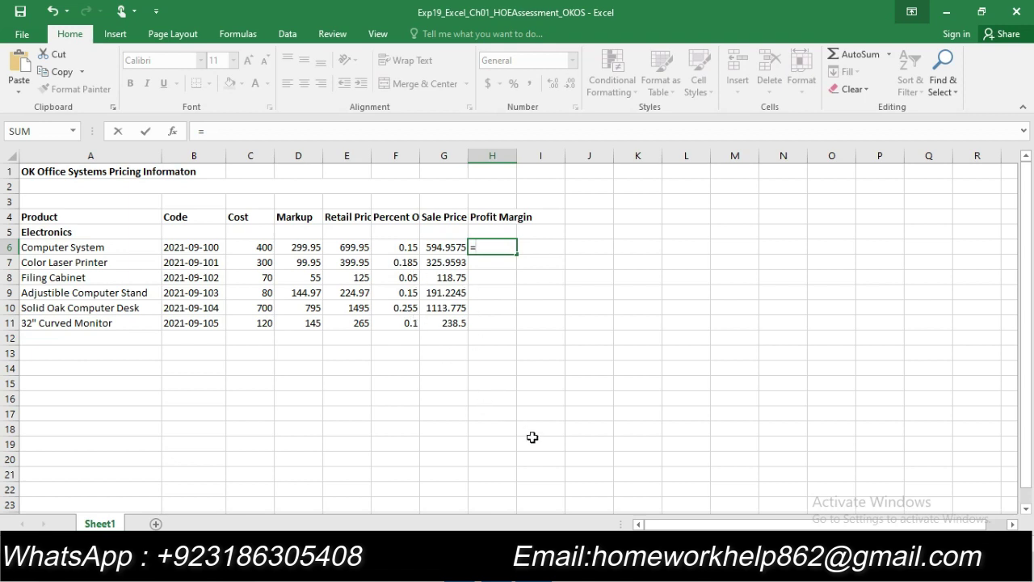
key(alt+Tab)
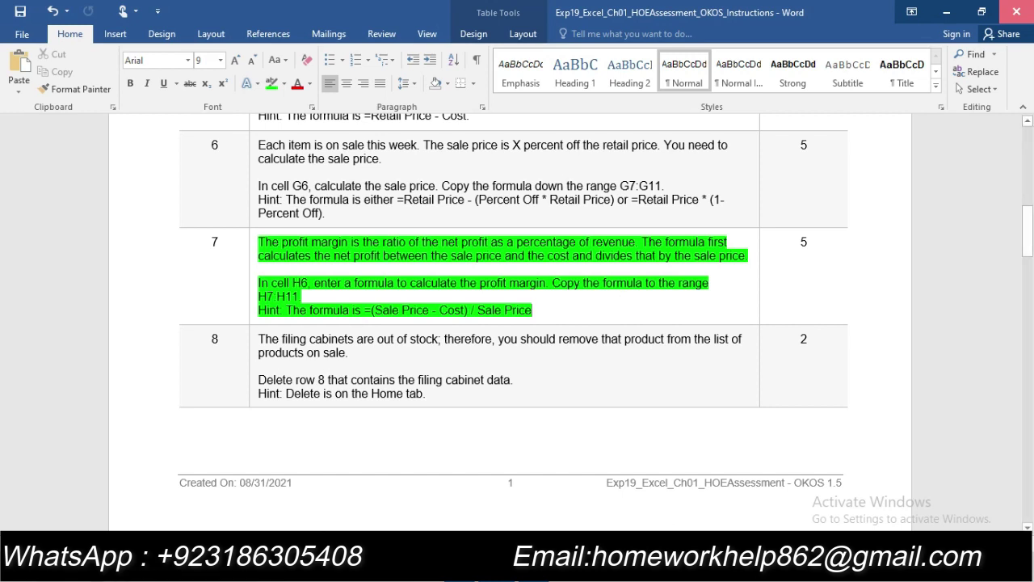
Start the H6 formula with =G6, checking the hint in the Word instructions
key(alt+Tab)
click(494, 246)
text(=)
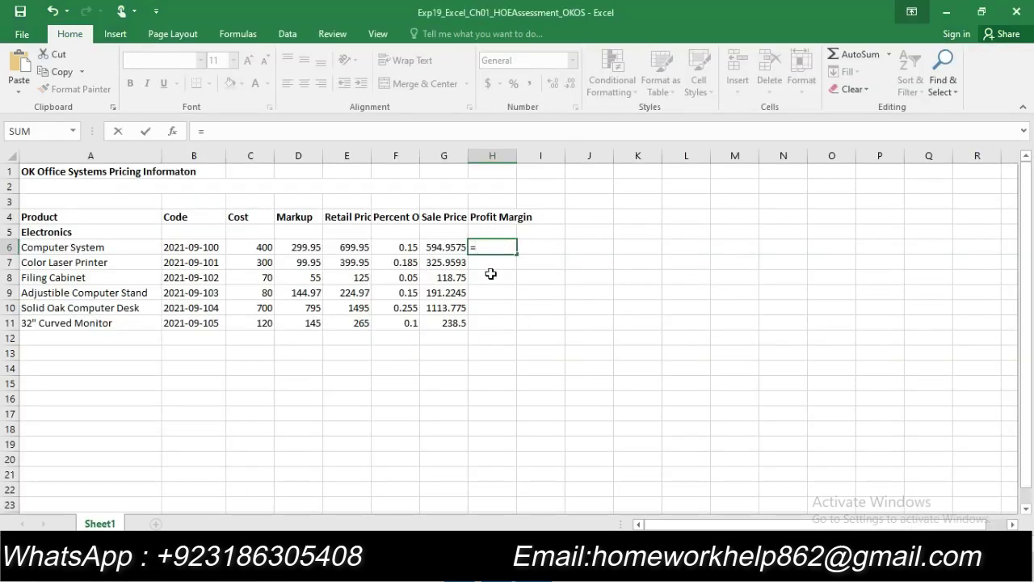
click(435, 250)
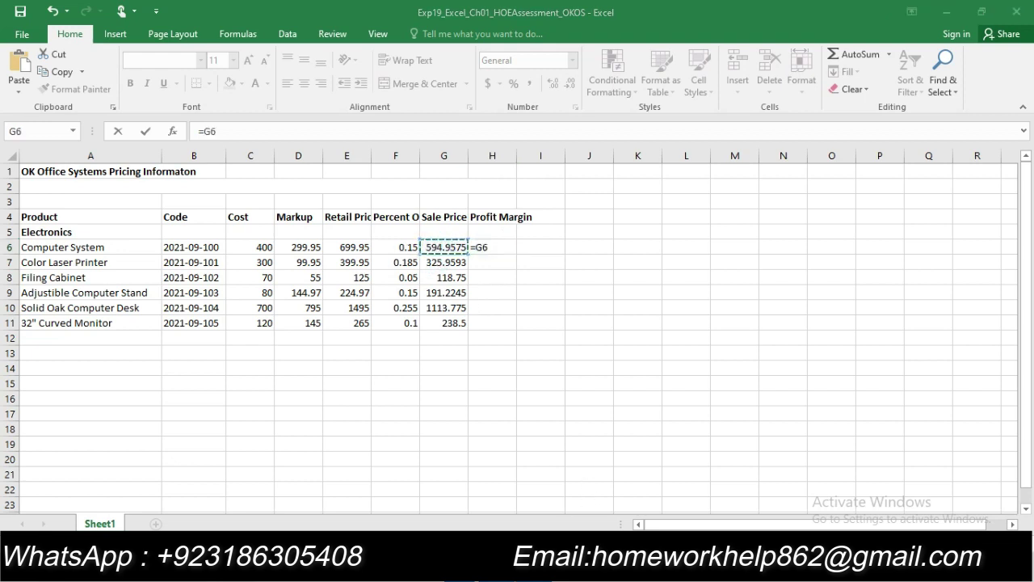
key(alt+Tab)
mouse_move(533, 575)
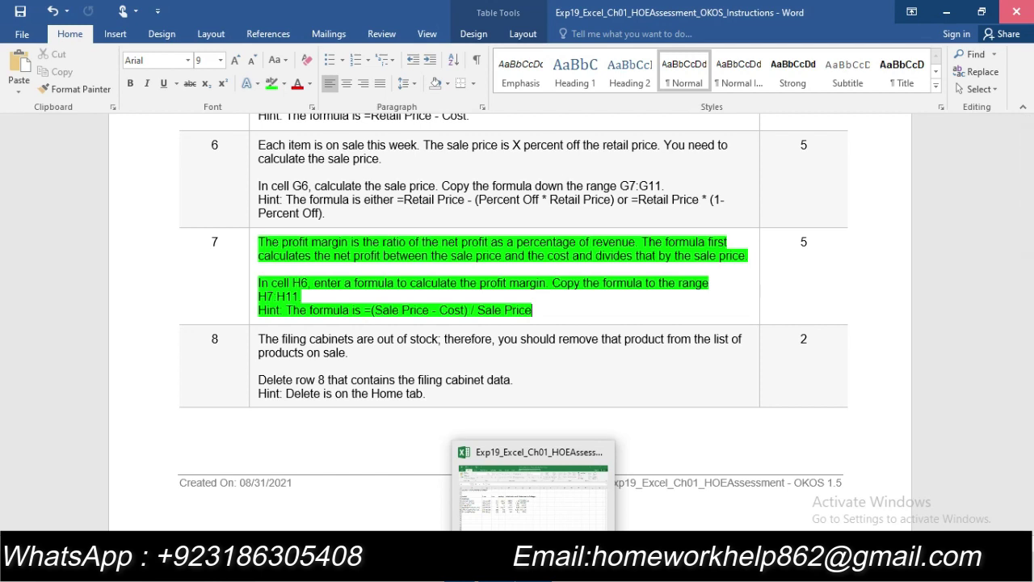
click(518, 496)
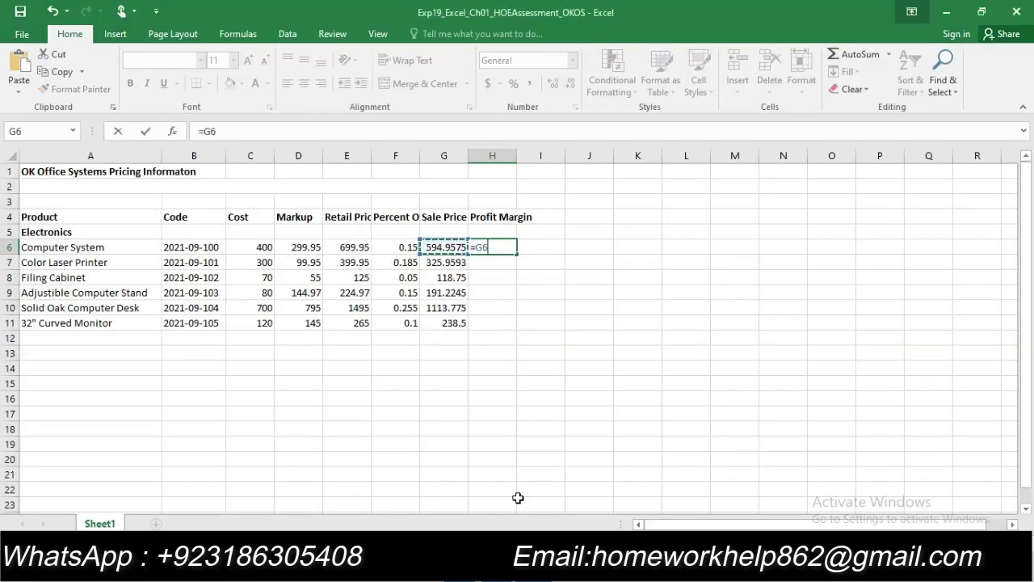
Complete H6 as =(G6-C6/G6) and accept Excel's correction, showing 594.2852
click(477, 251)
text(()
click(495, 247)
text(-)
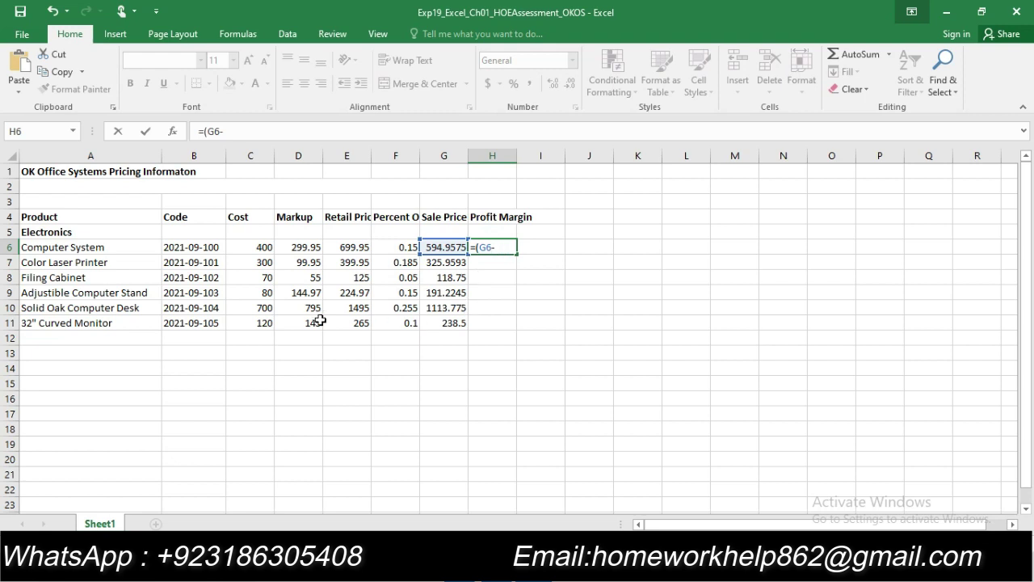
click(253, 250)
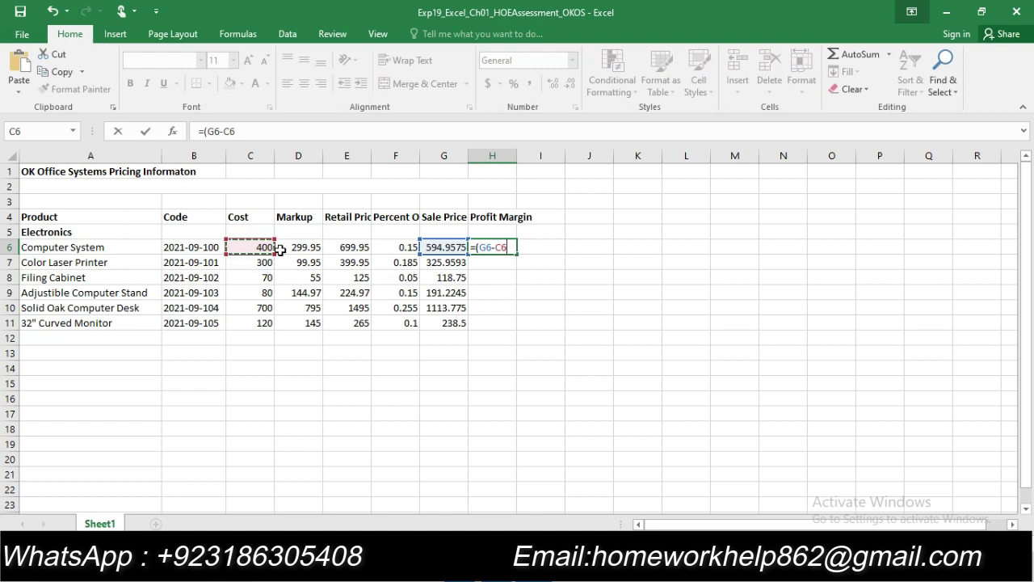
text(/)
click(429, 245)
key(Return)
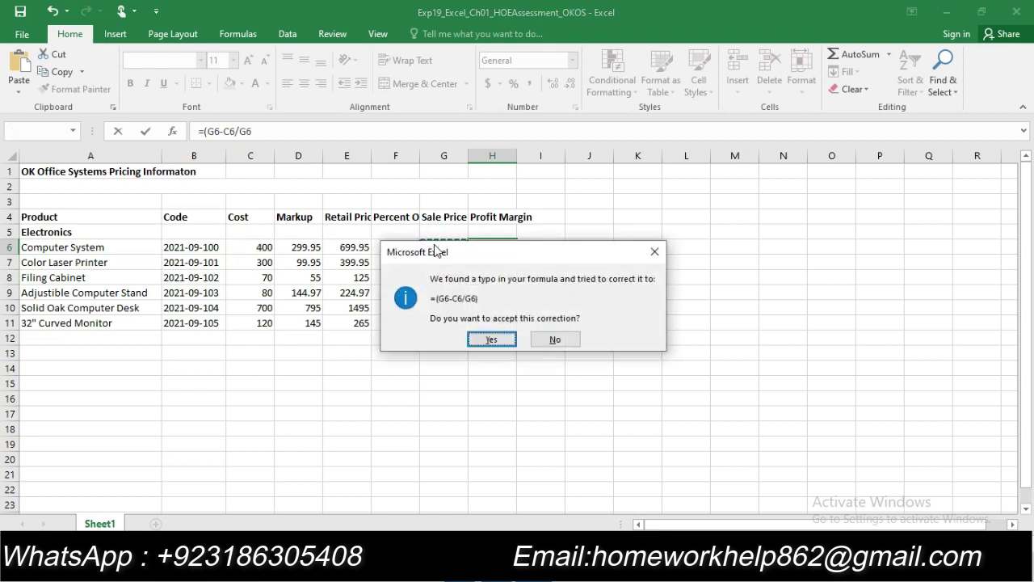
click(491, 339)
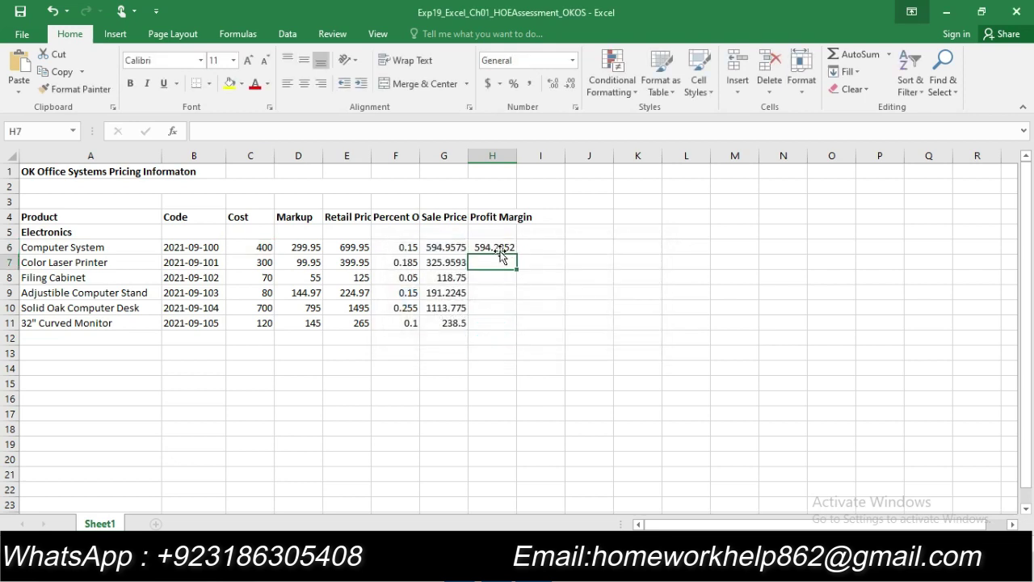
click(500, 249)
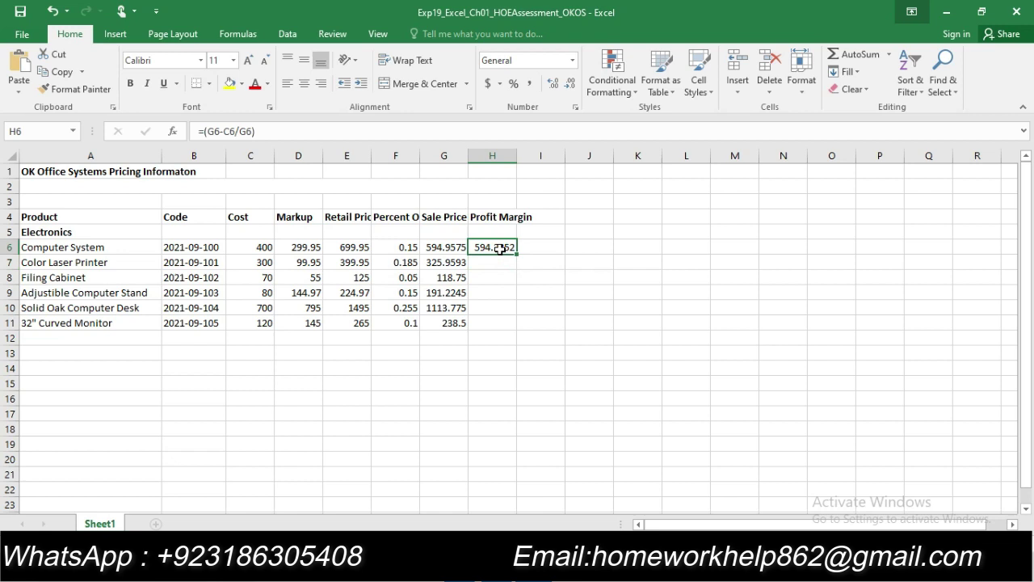
Replace H6 with the corrected formula =(G6-C6)/G6, giving 0.327683
key(ctrl+z)
click(500, 250)
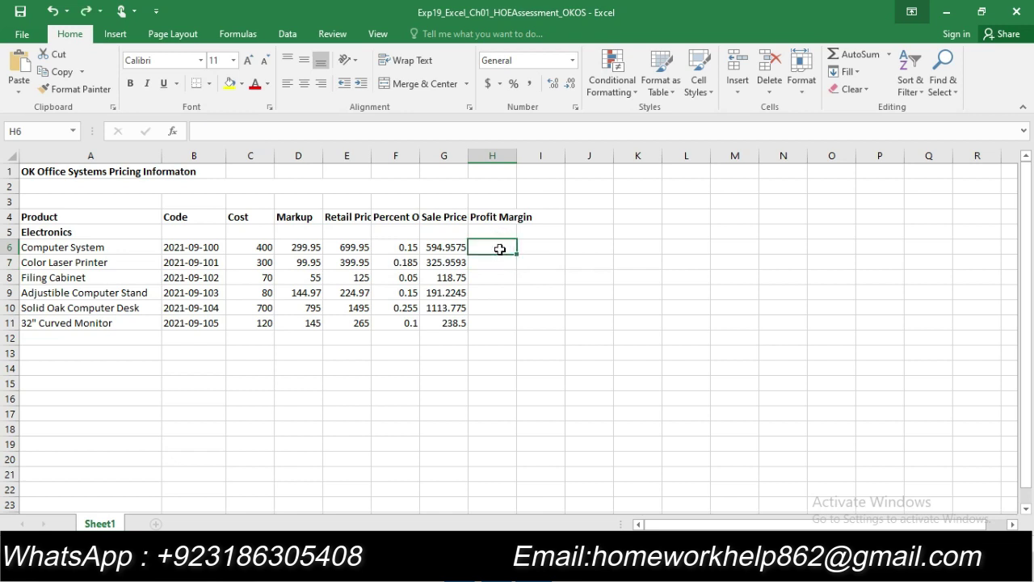
text(=)
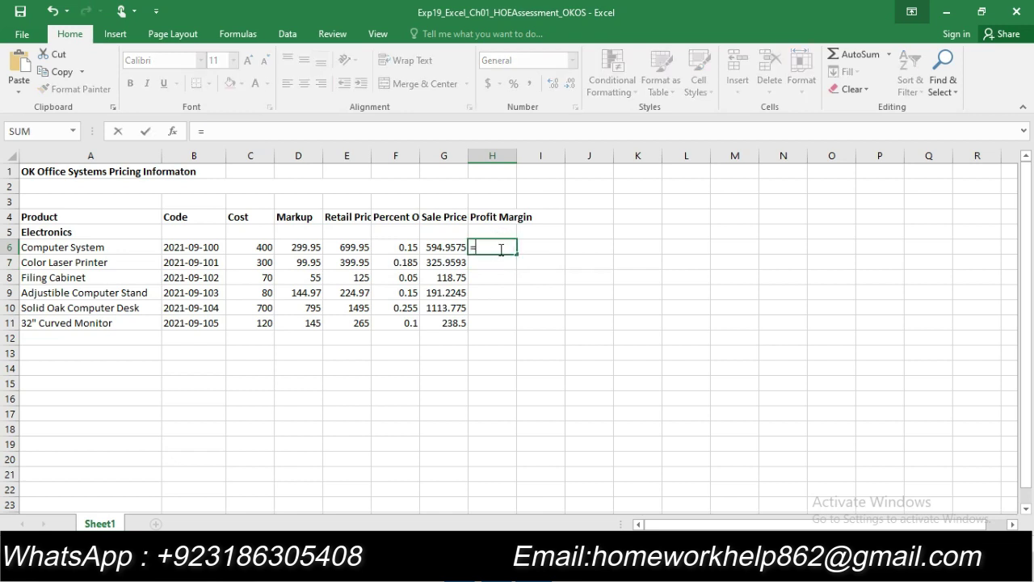
text(()
click(451, 249)
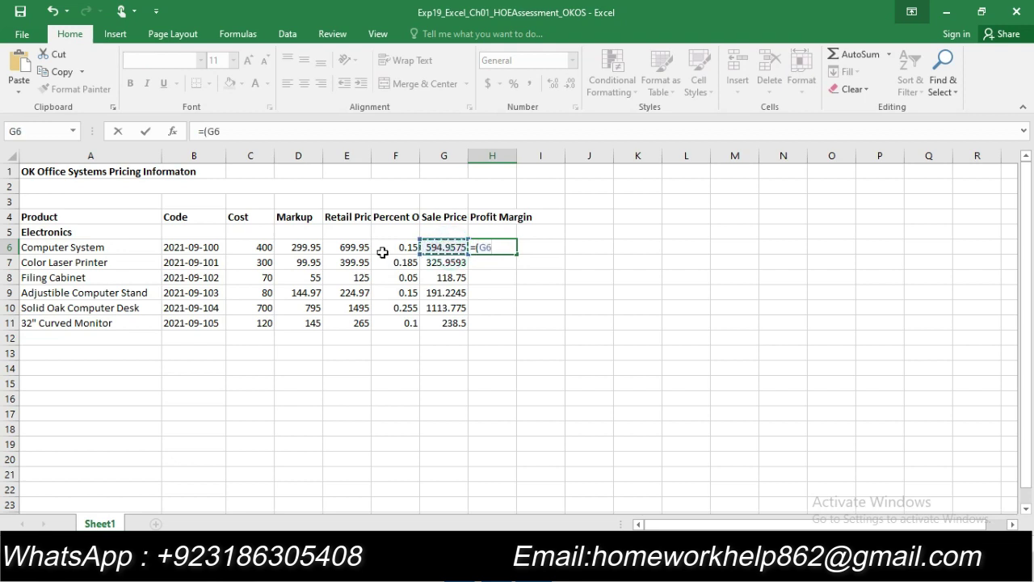
text(-)
click(253, 246)
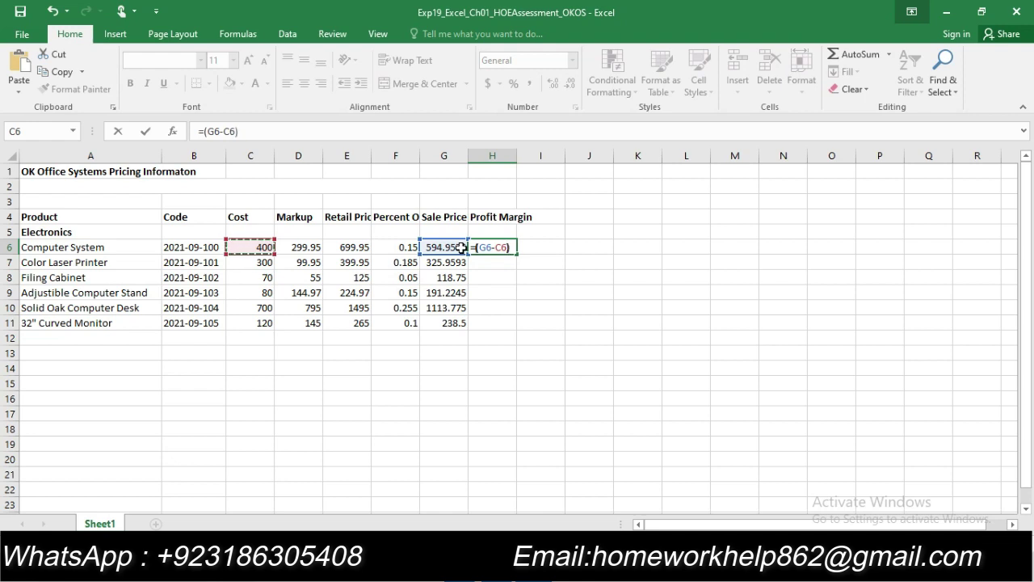
text()/)
click(461, 247)
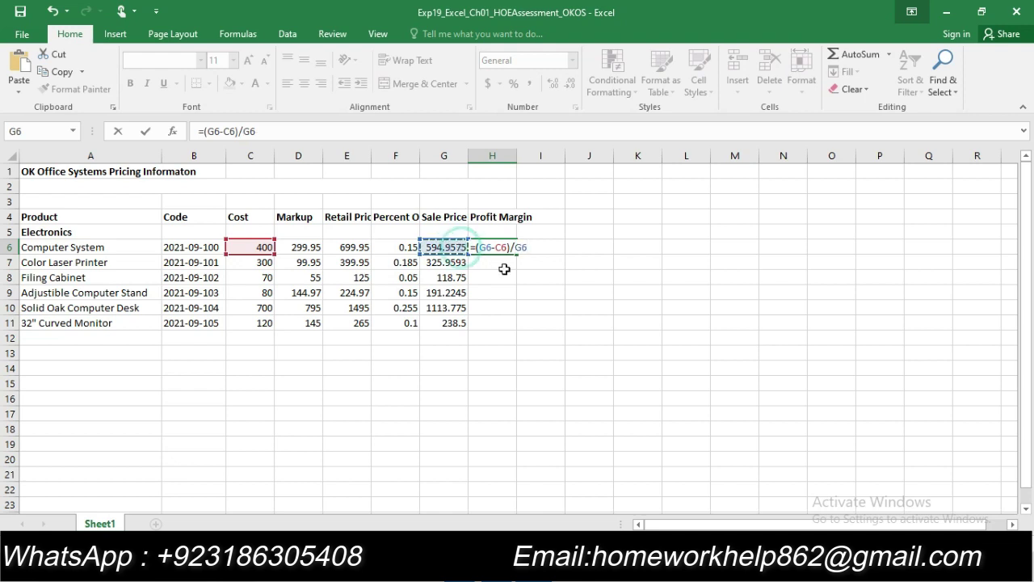
key(Return)
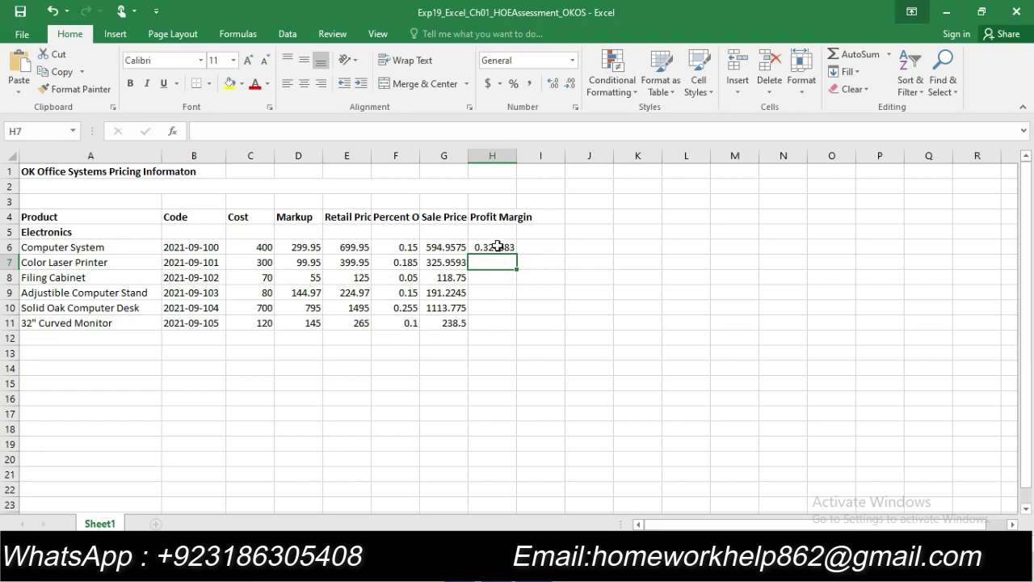
click(506, 248)
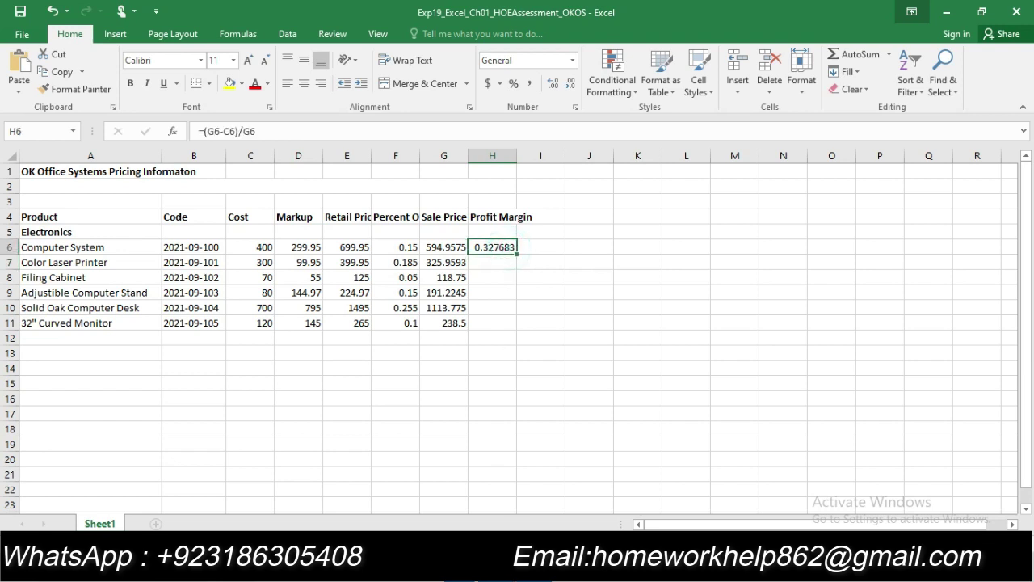
Fill the profit margin formula from H6 down through H11, undoing an accidental move
key(alt+Tab)
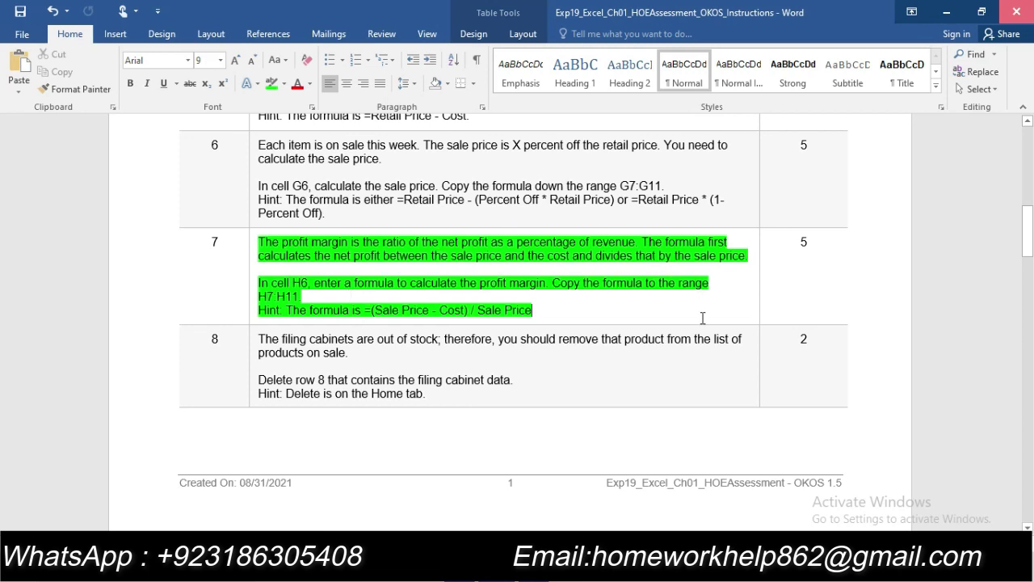
key(alt+Tab)
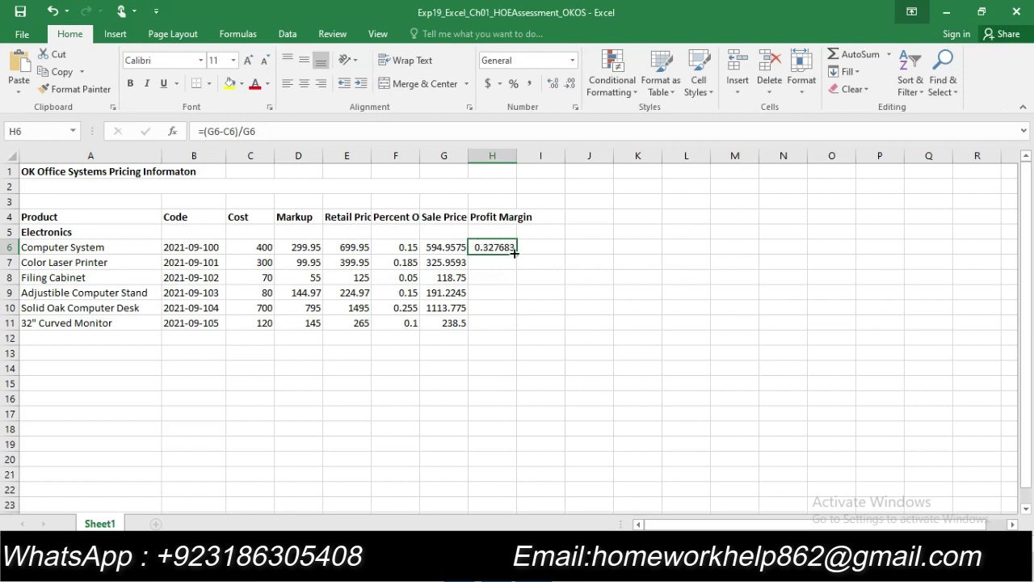
mouse_move(517, 257)
mouse_down()
mouse_move(535, 300)
mouse_move(490, 249)
mouse_up()
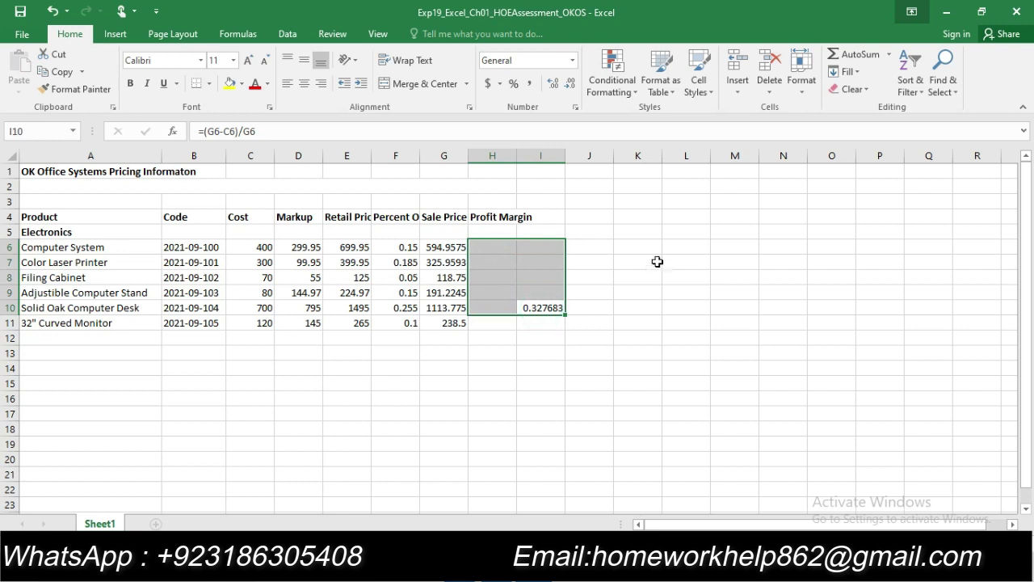
key(ctrl+z)
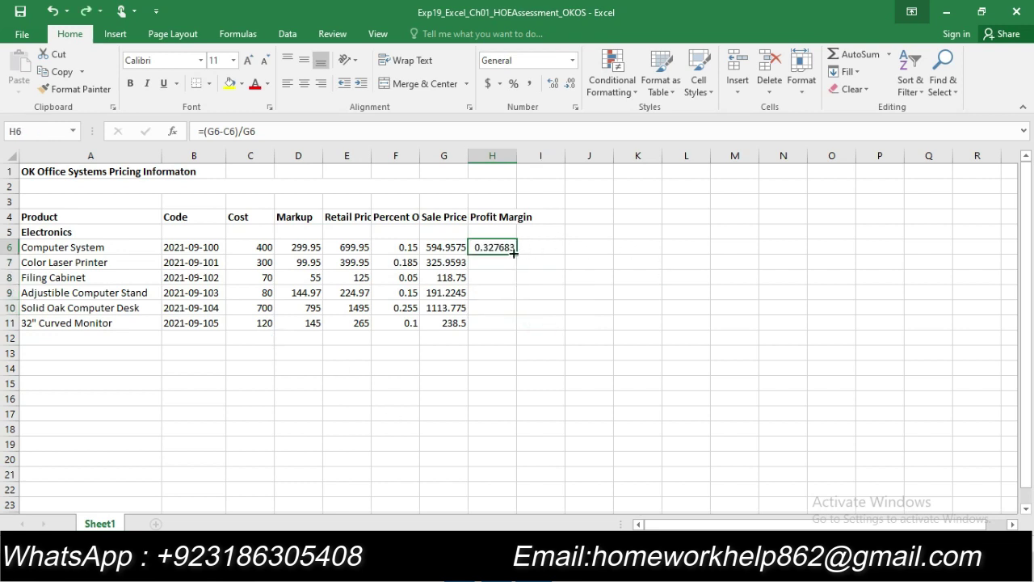
drag(517, 251, 511, 325)
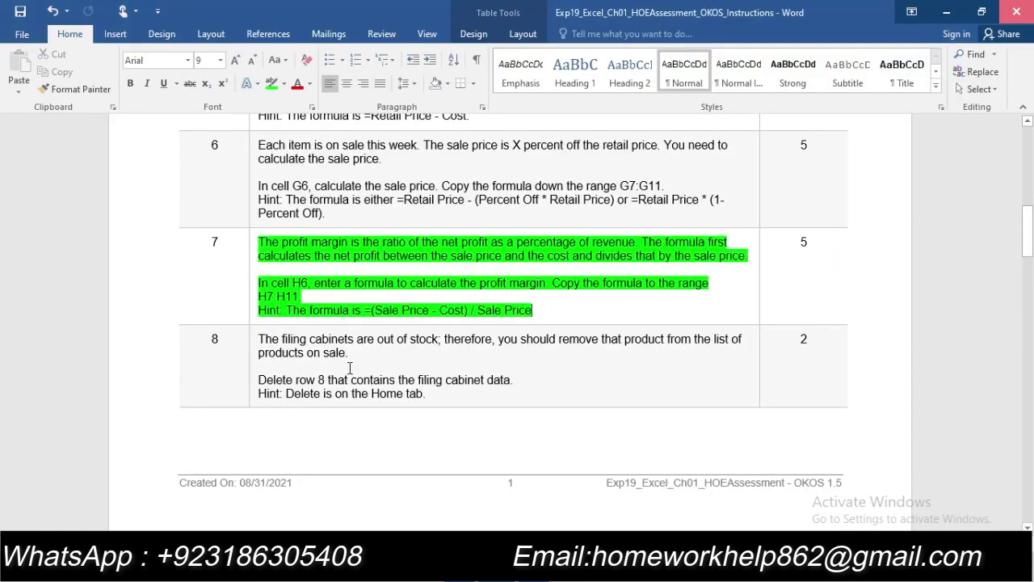
Clear step 7's green highlight and highlight step 8's delete-Filing-Cabinet instruction in green
drag(259, 243, 531, 310)
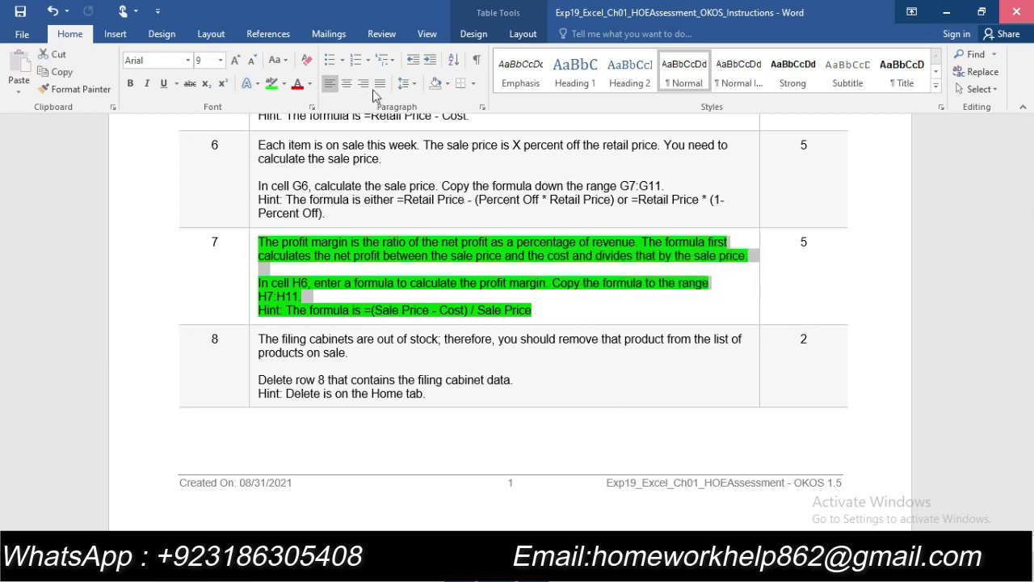
click(271, 85)
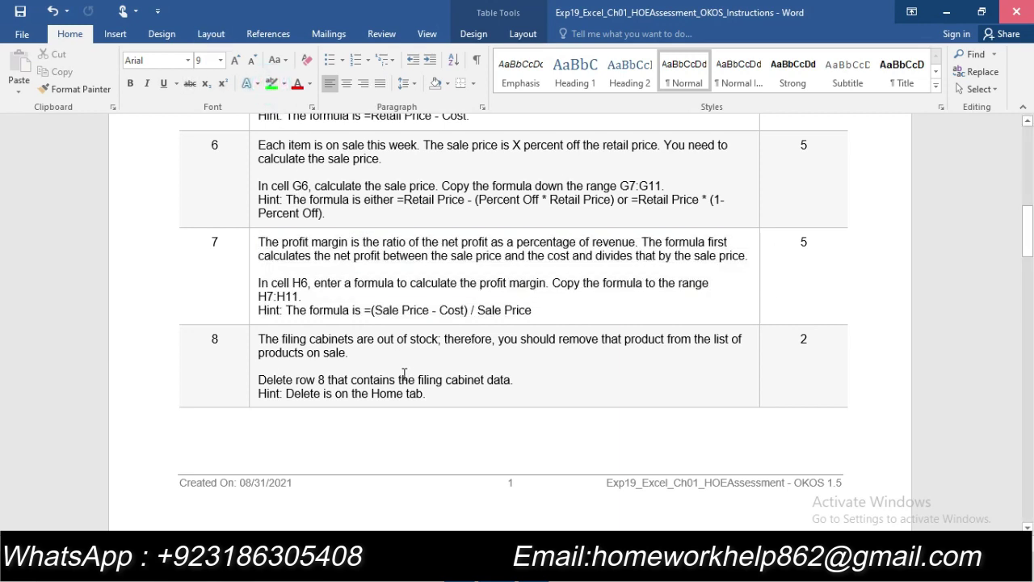
scroll(404, 373, down, 5)
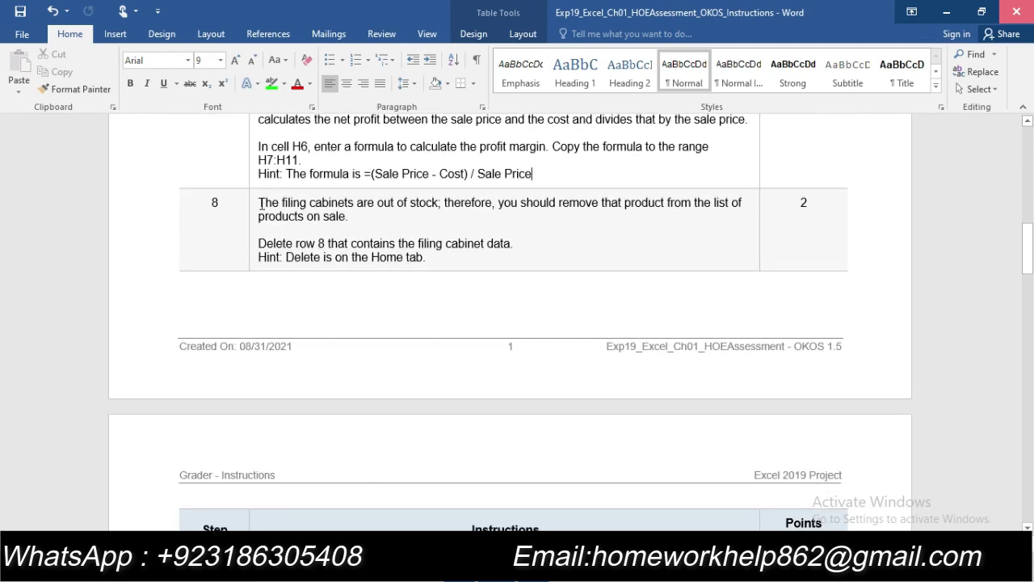
mouse_move(260, 203)
mouse_down()
mouse_move(392, 260)
mouse_move(434, 263)
mouse_up()
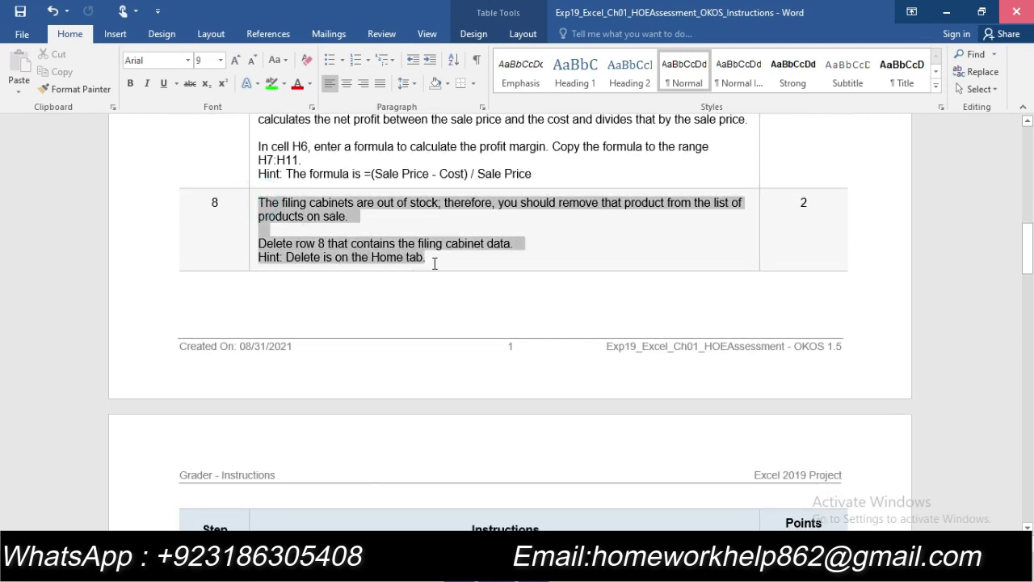
click(272, 83)
click(445, 257)
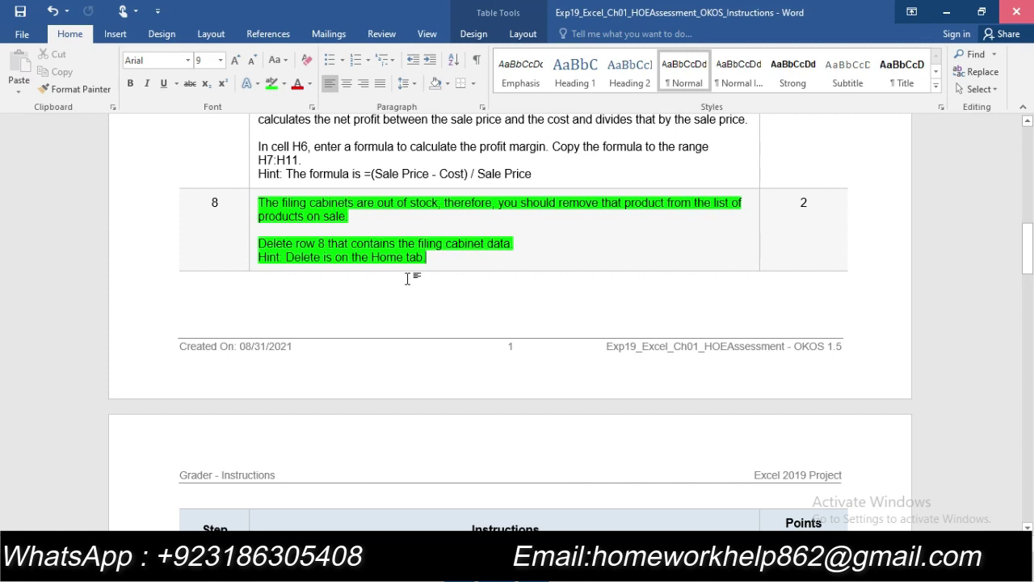
key(alt+Tab)
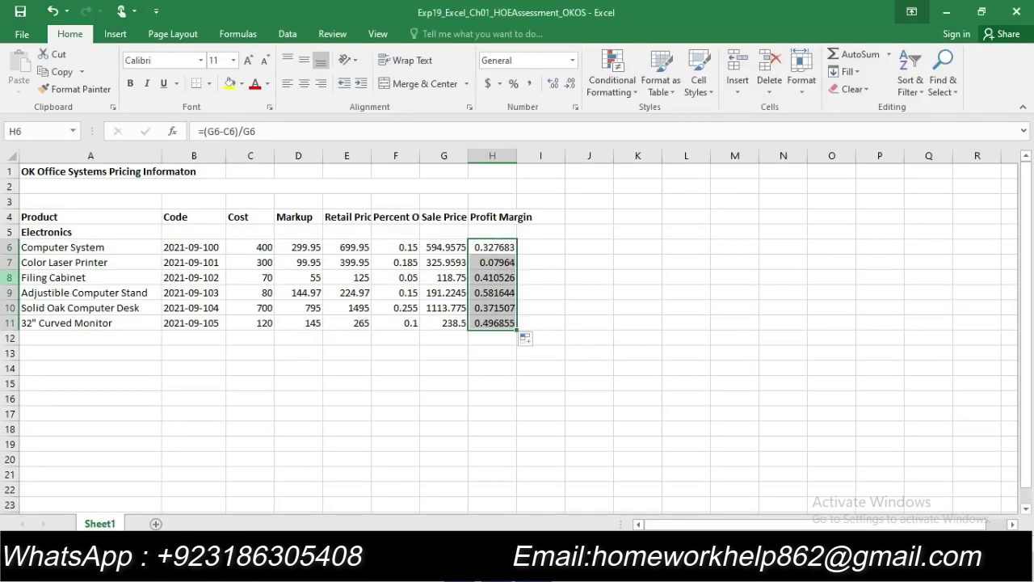
Delete row 8 (Filing Cabinet) so the five remaining products occupy rows 6–10
click(11, 277)
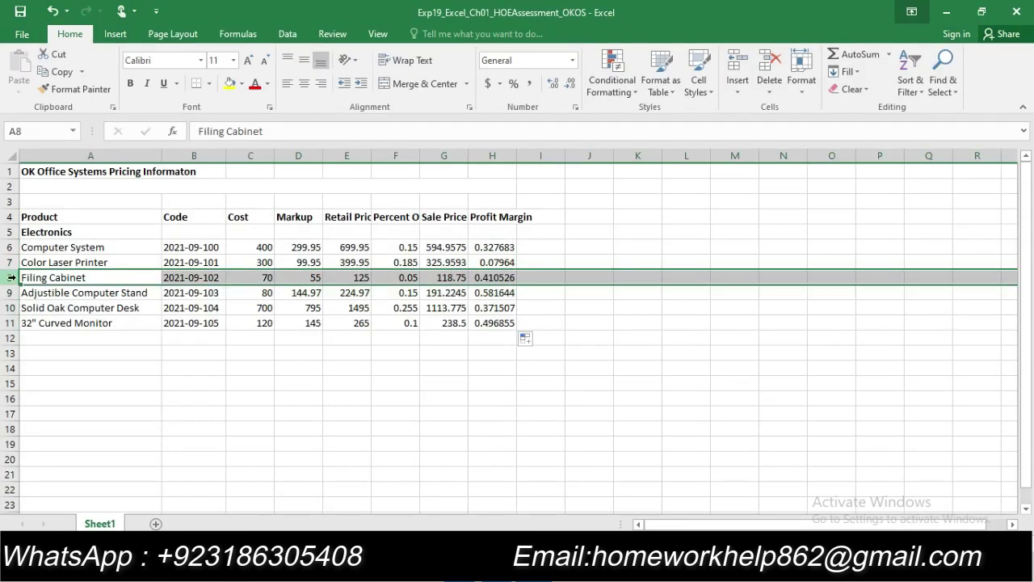
right_click(11, 277)
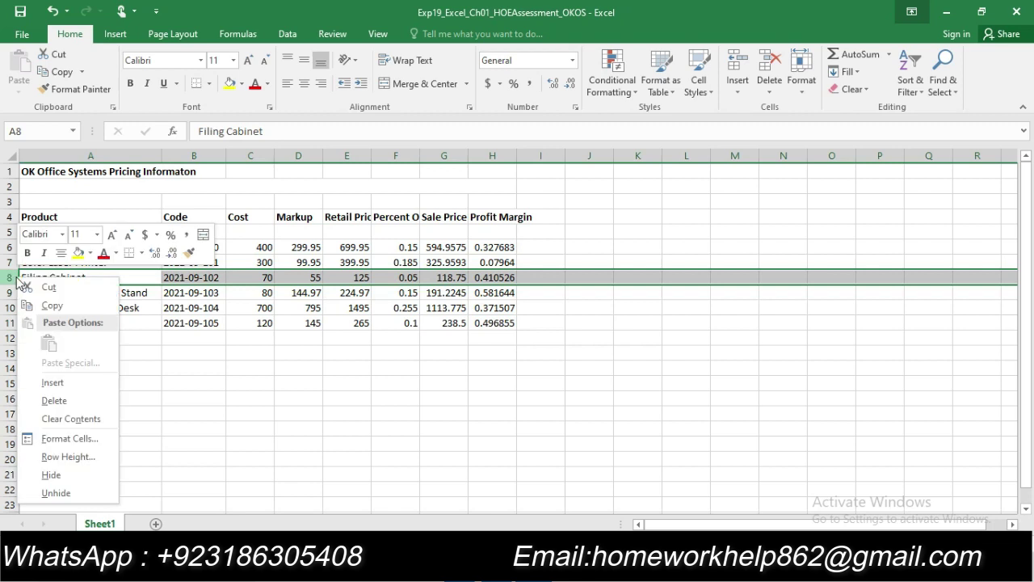
click(71, 401)
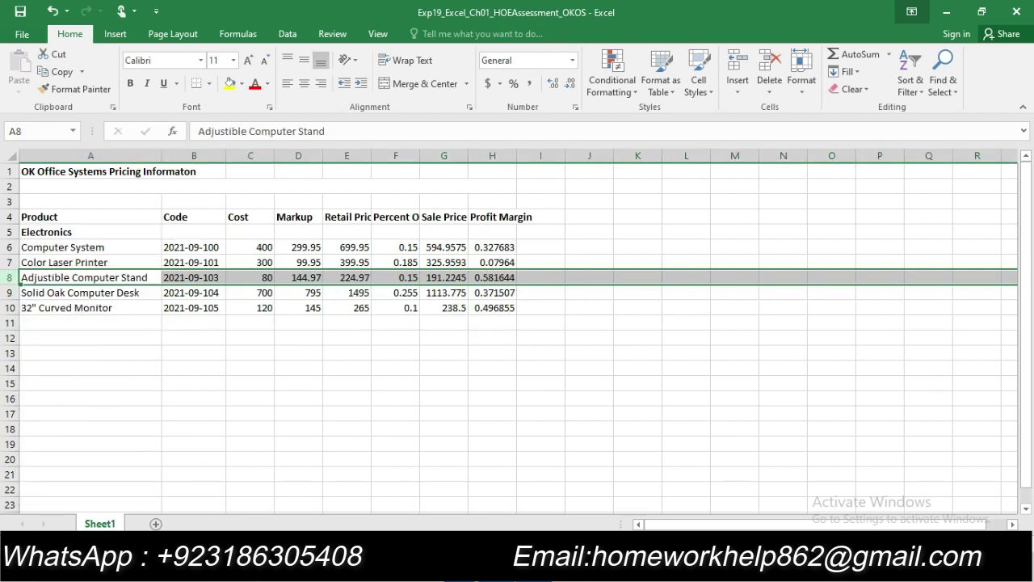
key(alt+Tab)
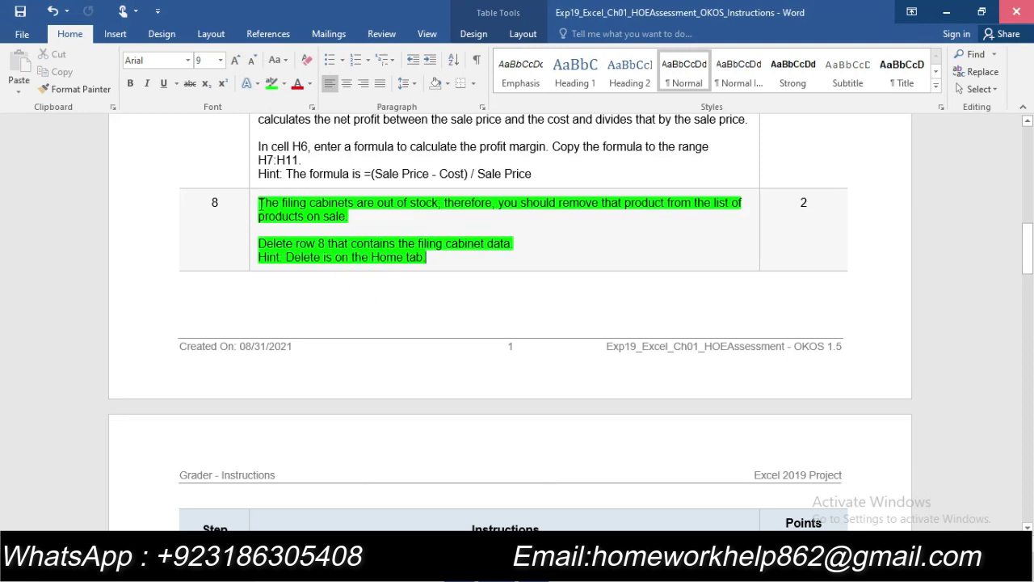
Clear step 8's green highlight and highlight step 9's insert-a-Furniture-row text green
drag(260, 203, 453, 259)
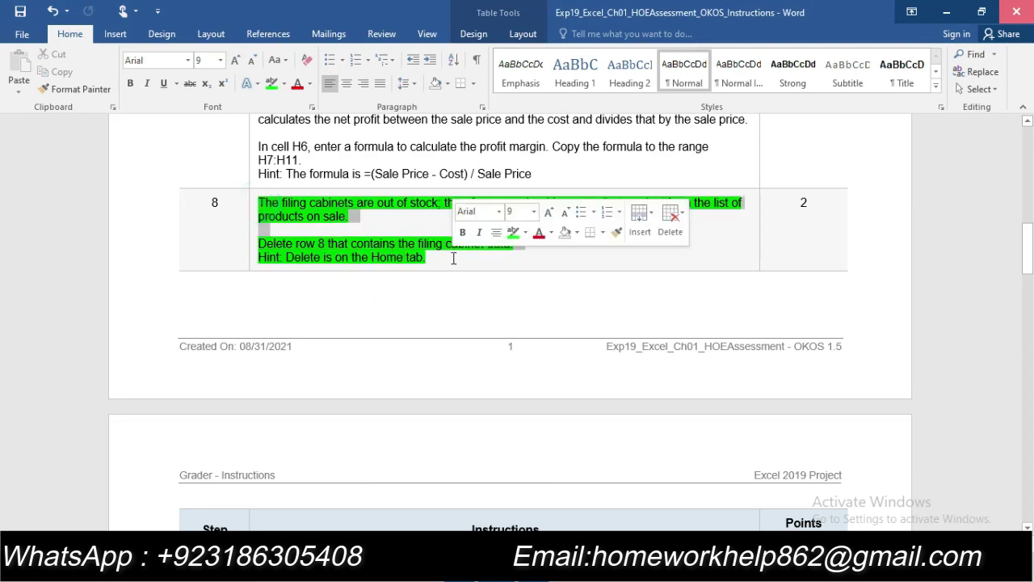
click(268, 83)
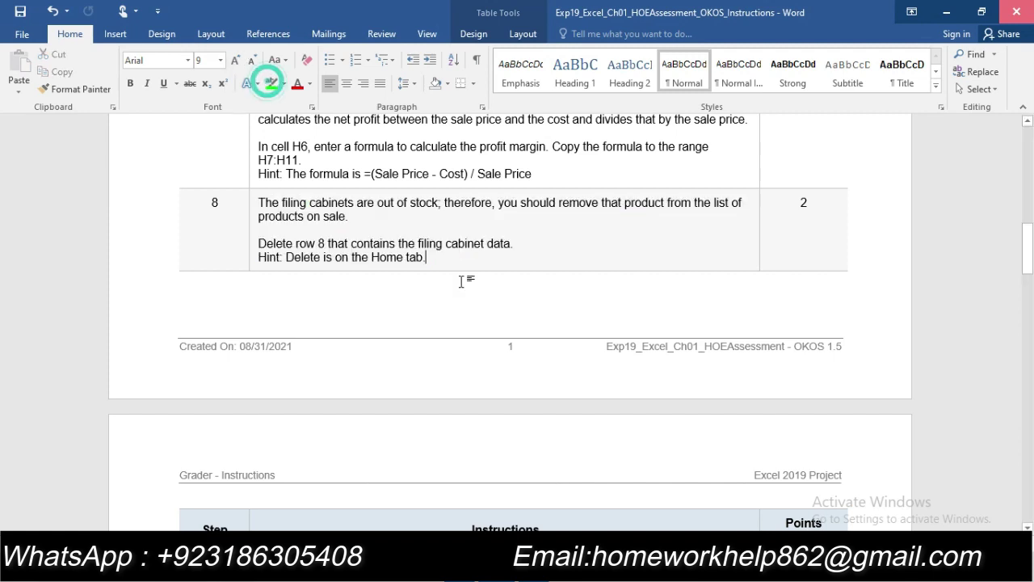
scroll(461, 281, down, 2)
scroll(462, 287, down, 5)
scroll(364, 242, down, 2)
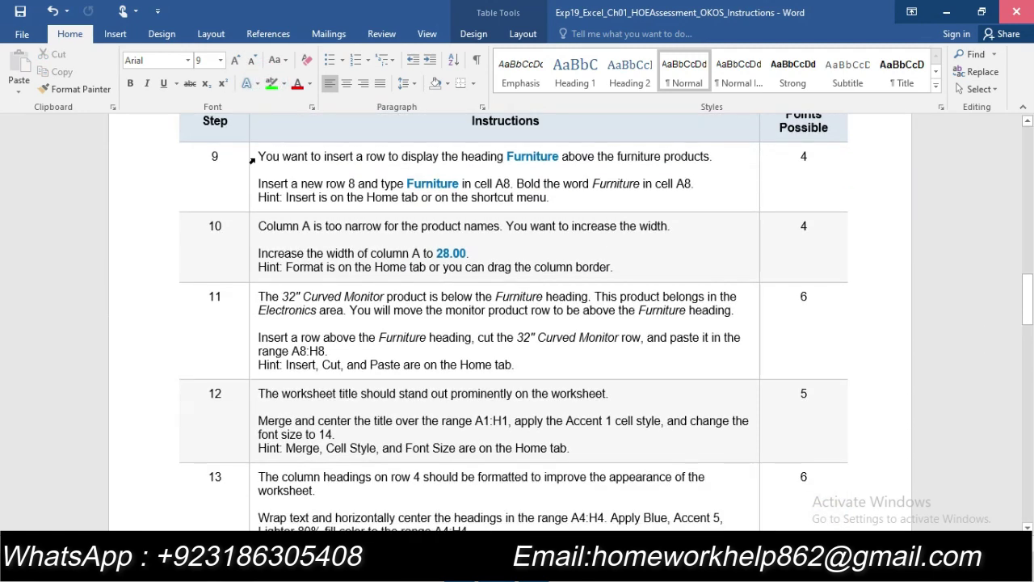
mouse_move(259, 156)
mouse_down()
mouse_move(471, 200)
mouse_move(576, 201)
mouse_up()
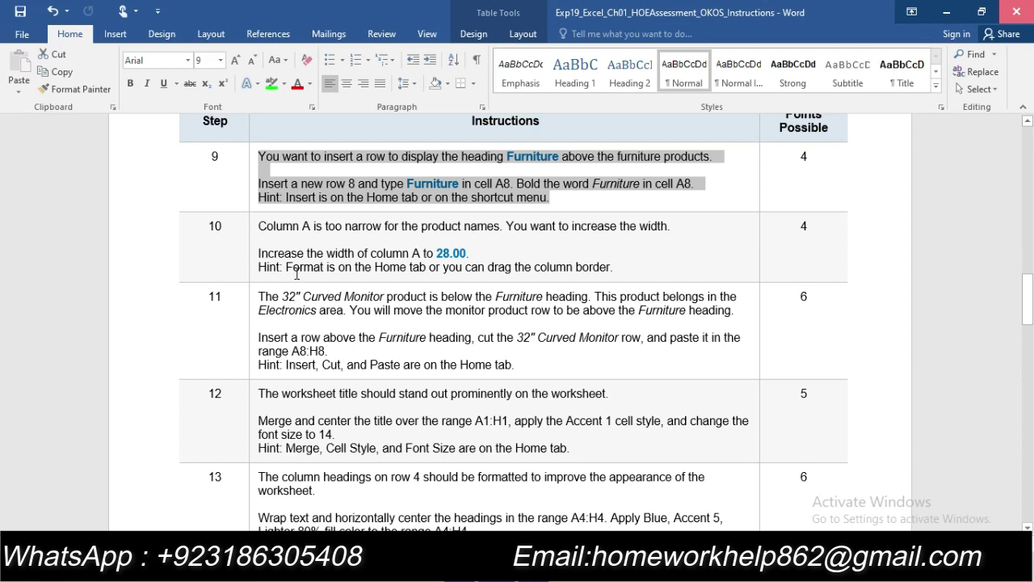
click(273, 84)
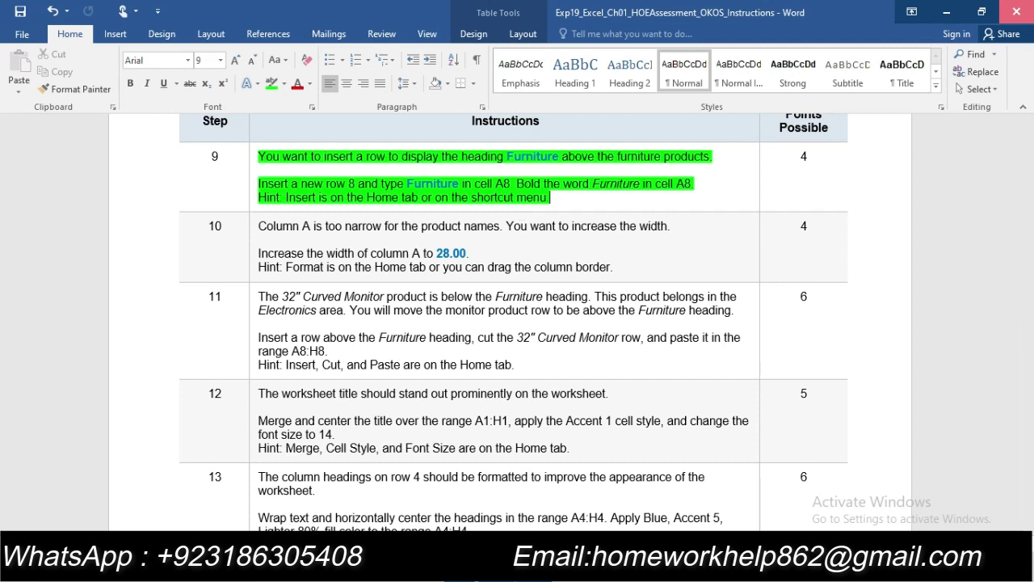
mouse_move(533, 566)
click(500, 477)
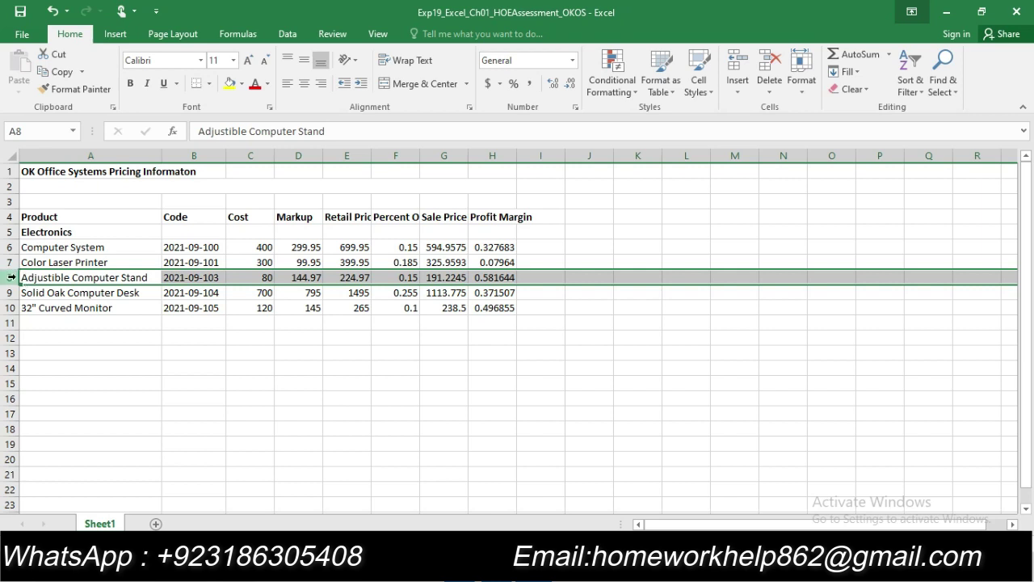
Insert a blank row 8 above Adjustible Computer Stand and select cell A8
right_click(10, 277)
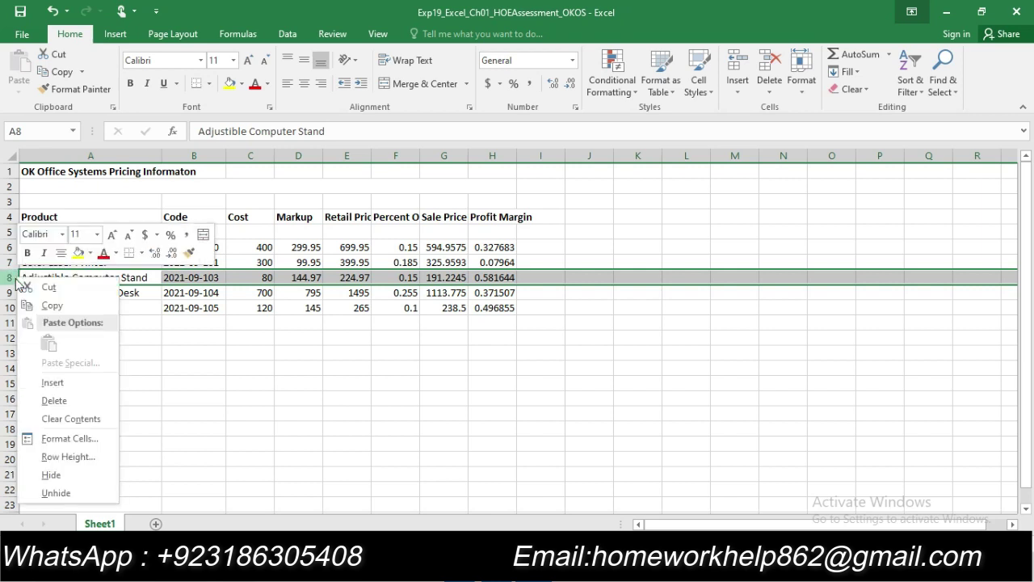
click(62, 380)
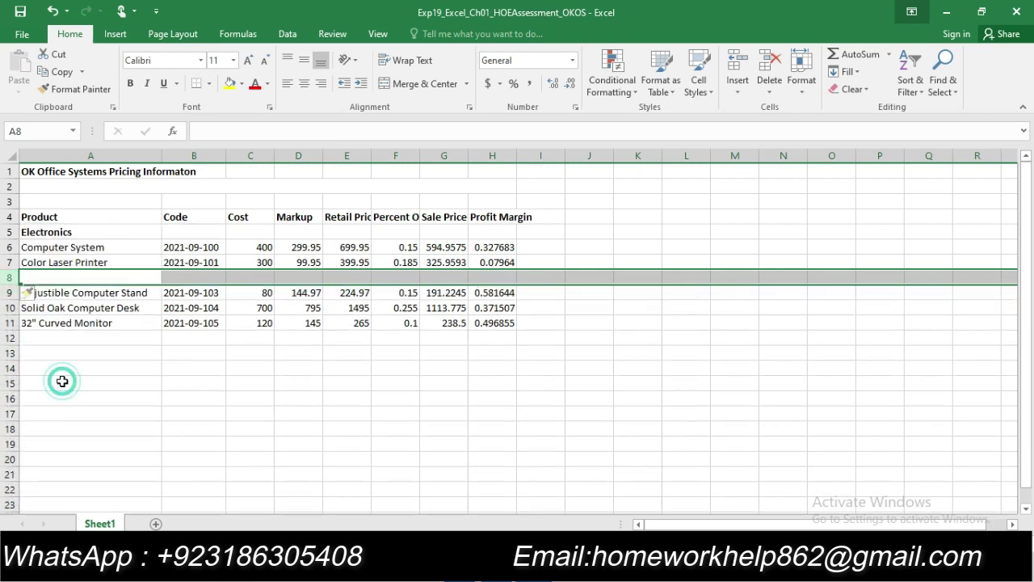
click(60, 277)
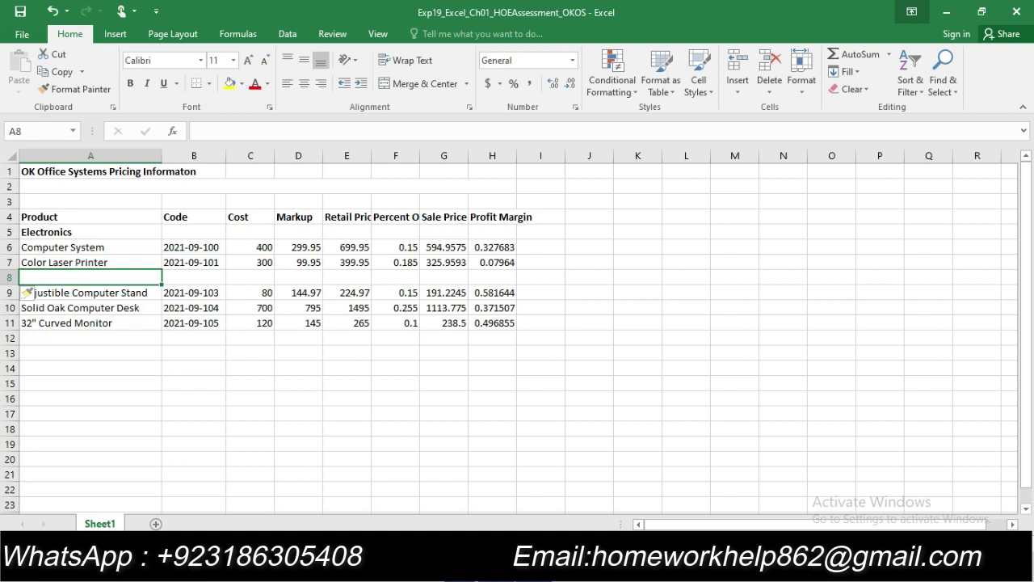
key(alt+Tab)
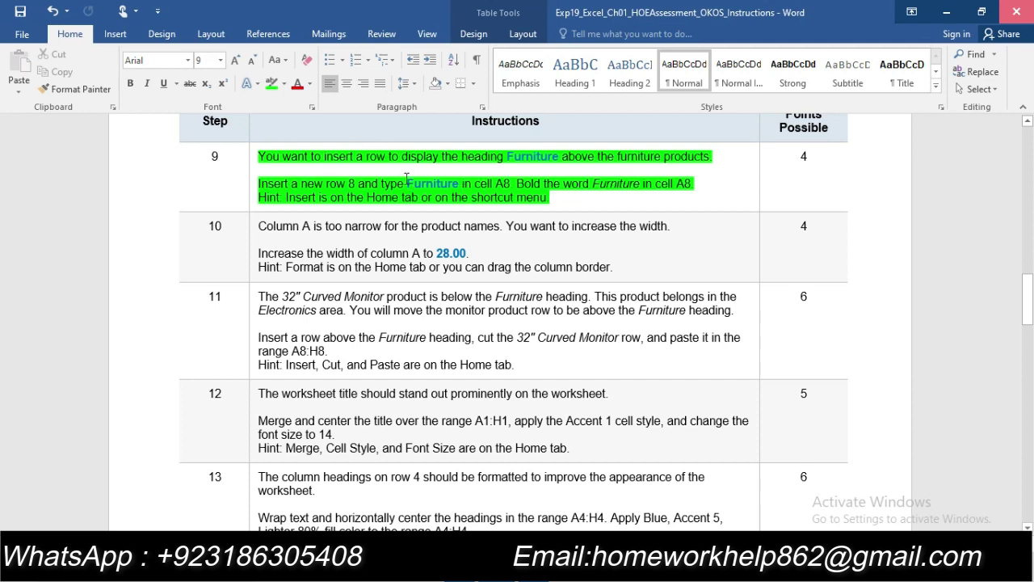
Type Furniture into cell A8, checking the wording in step 9
drag(407, 179, 460, 183)
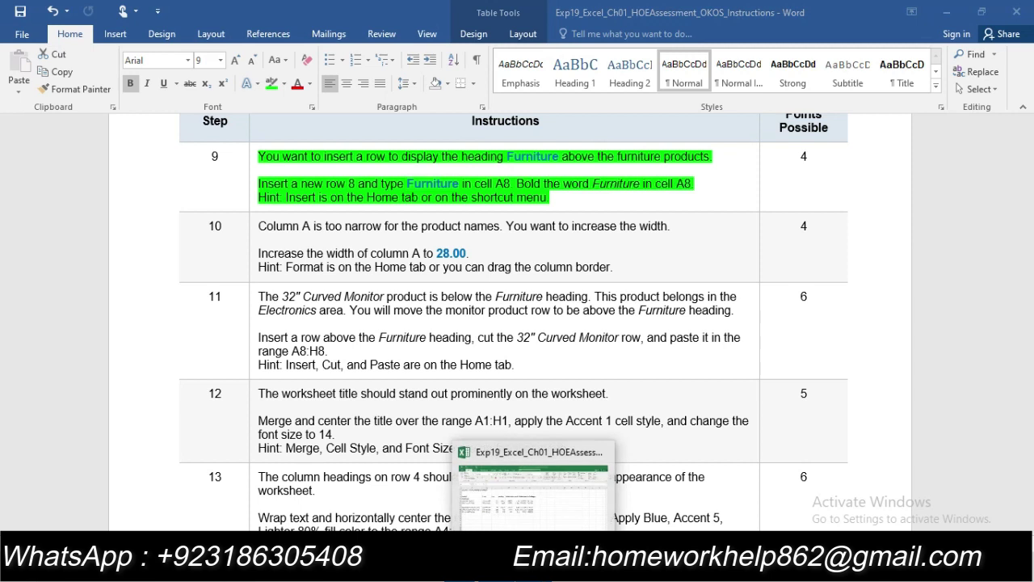
click(535, 569)
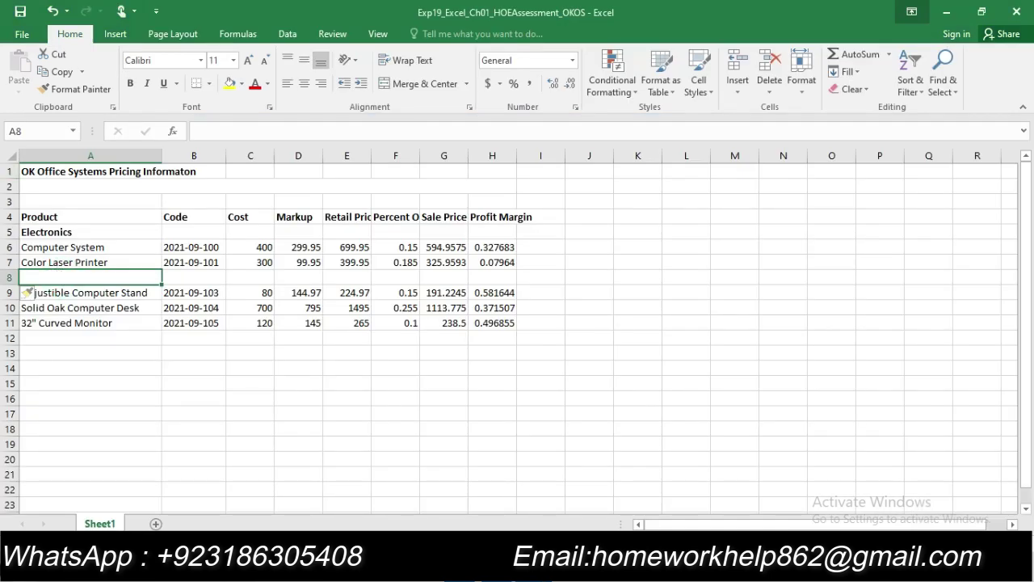
text(Fur)
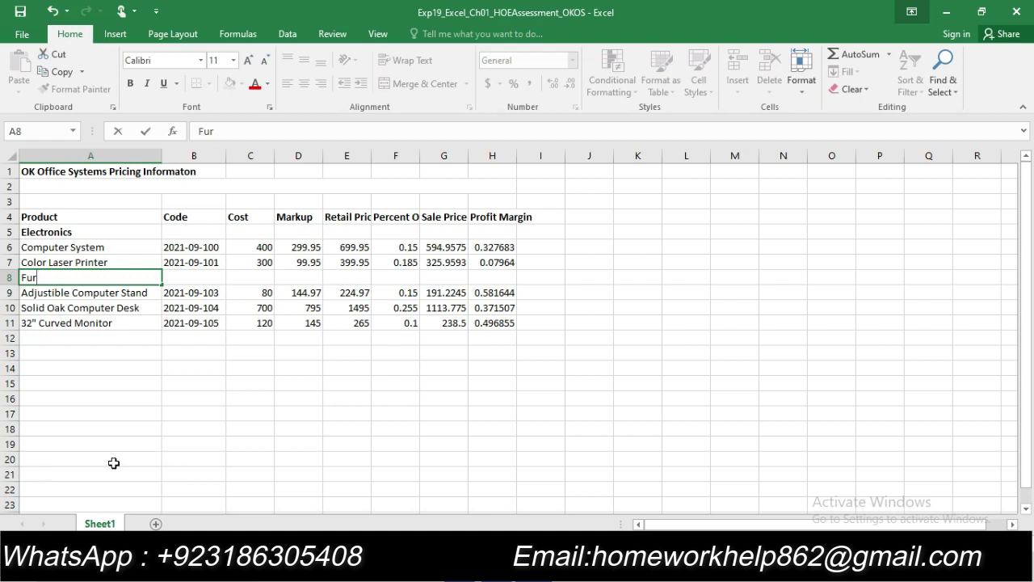
key(alt+Tab)
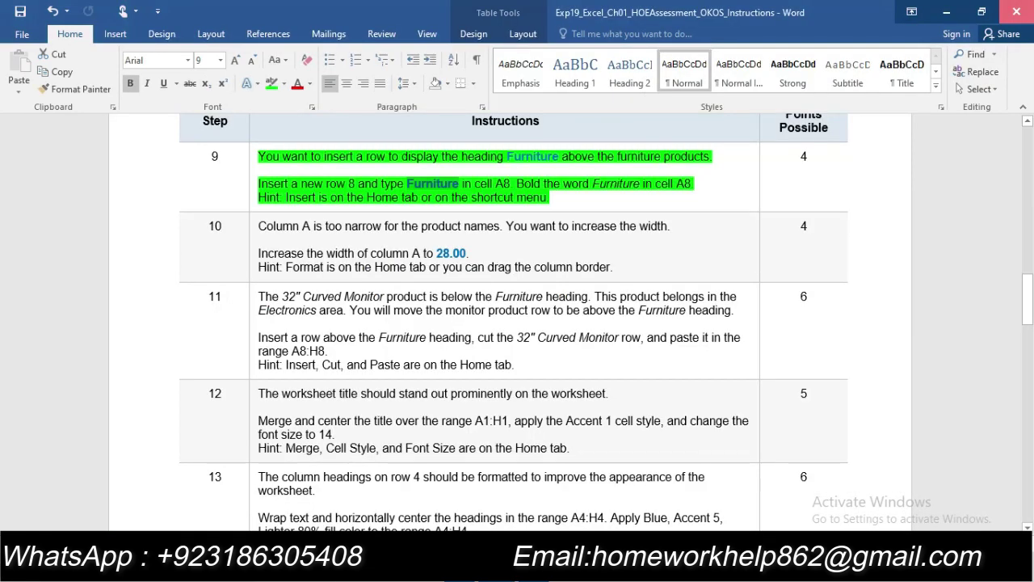
key(alt+Tab)
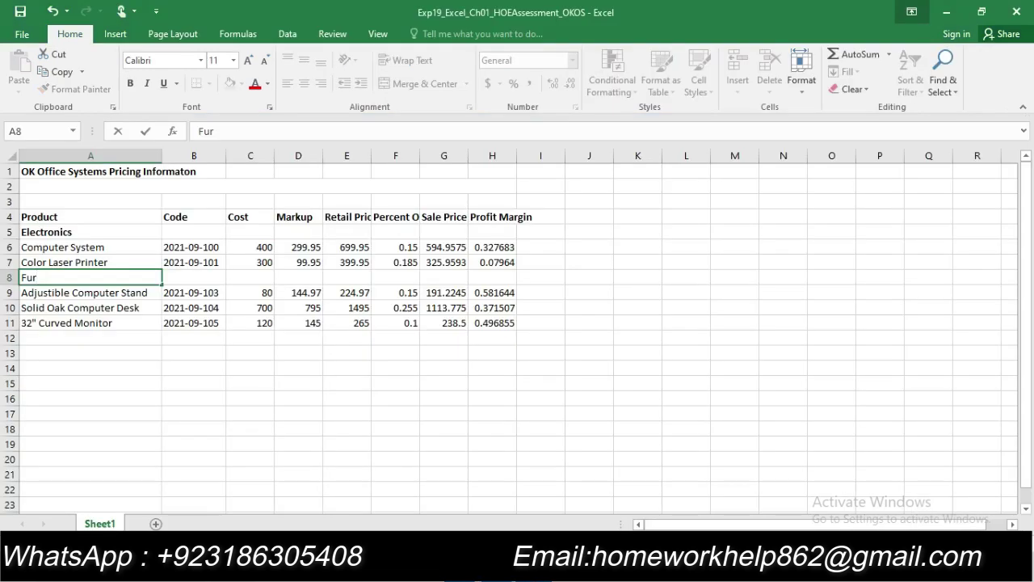
text(niture)
Make the Furniture heading in A8 bold
double_click(70, 277)
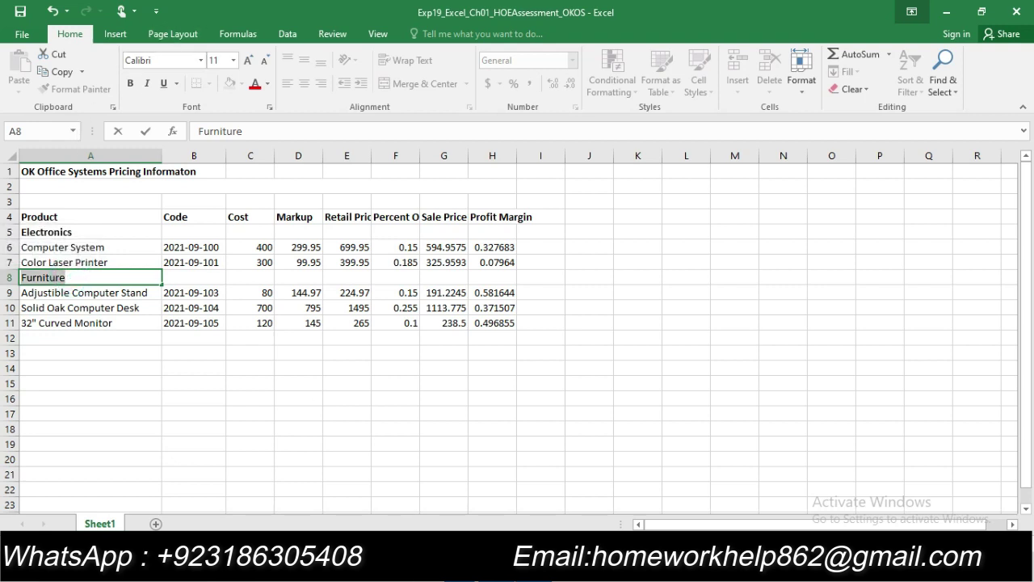
key(alt+Tab)
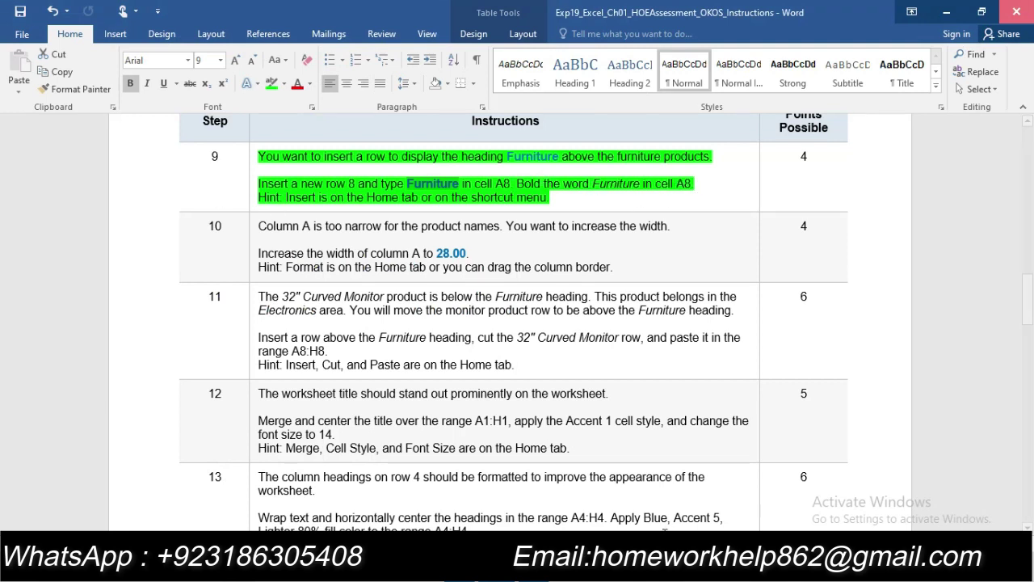
key(alt+Tab)
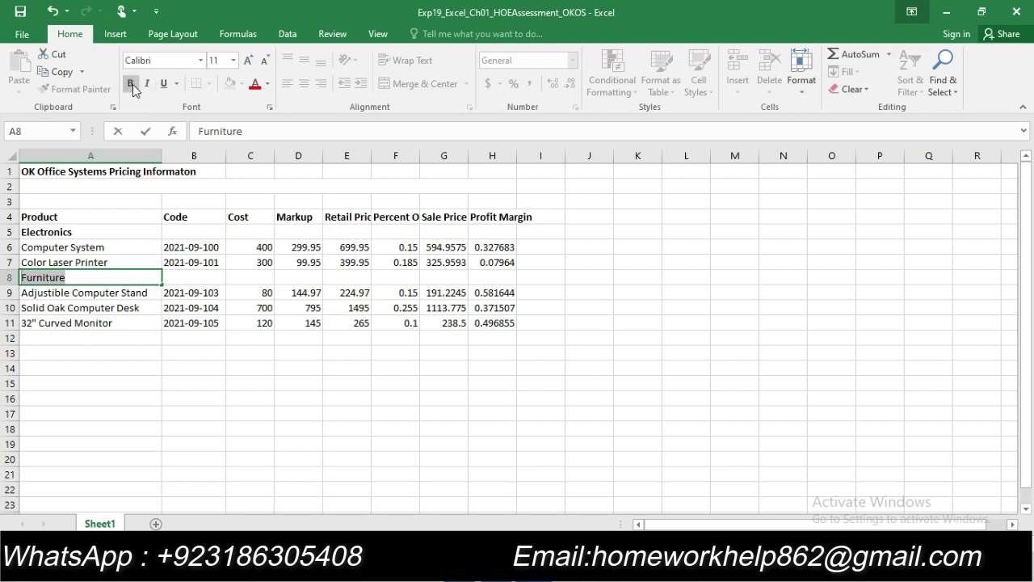
click(131, 85)
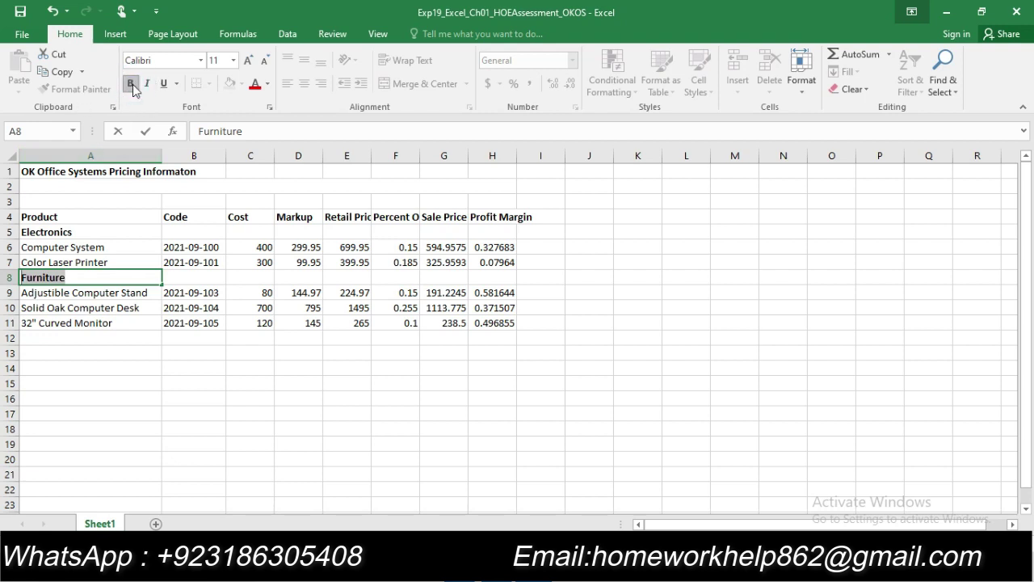
click(230, 378)
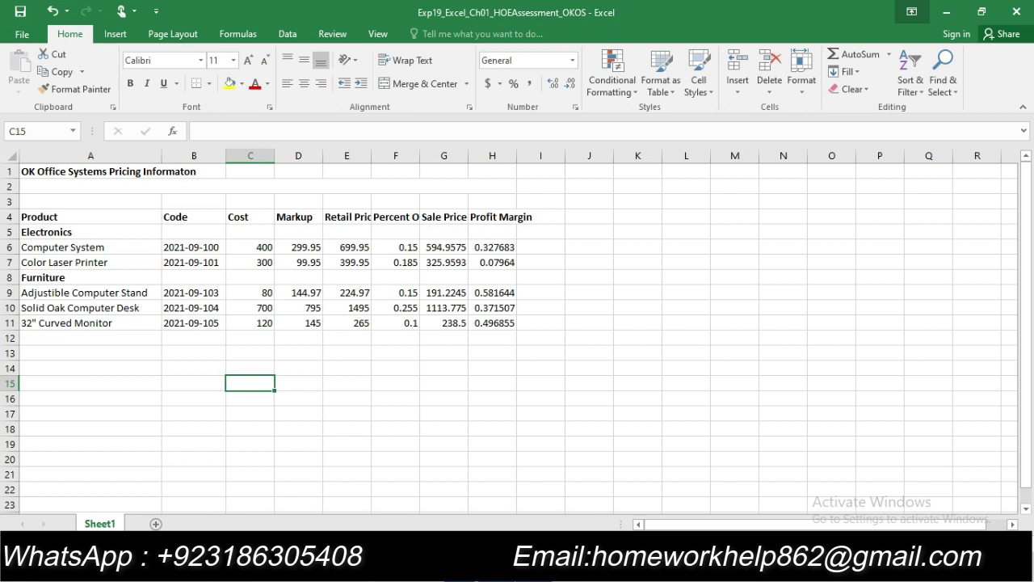
key(alt+Tab)
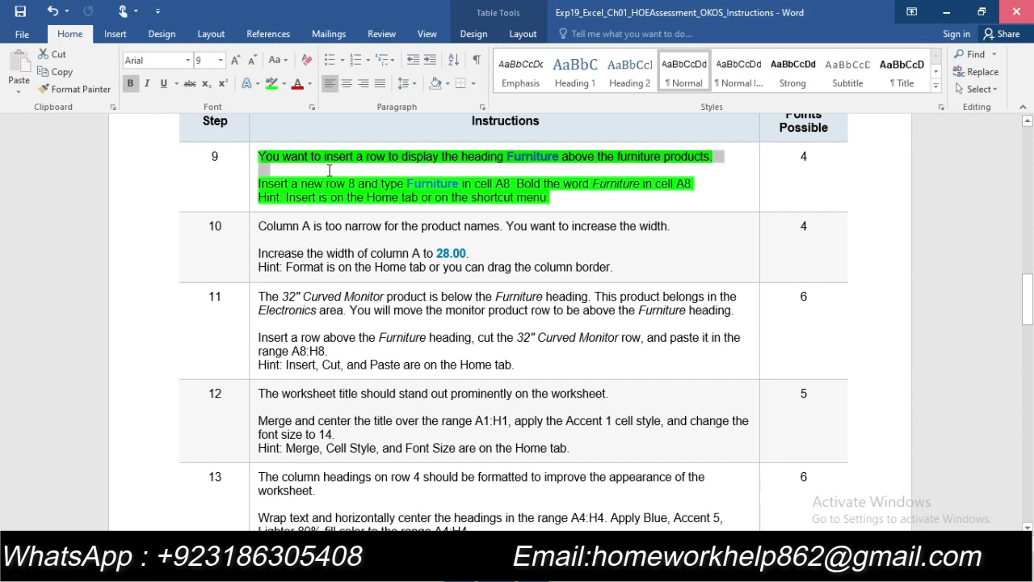
Clear step 9's highlight and highlight step 10's widen-column-A instruction green
drag(260, 157, 549, 199)
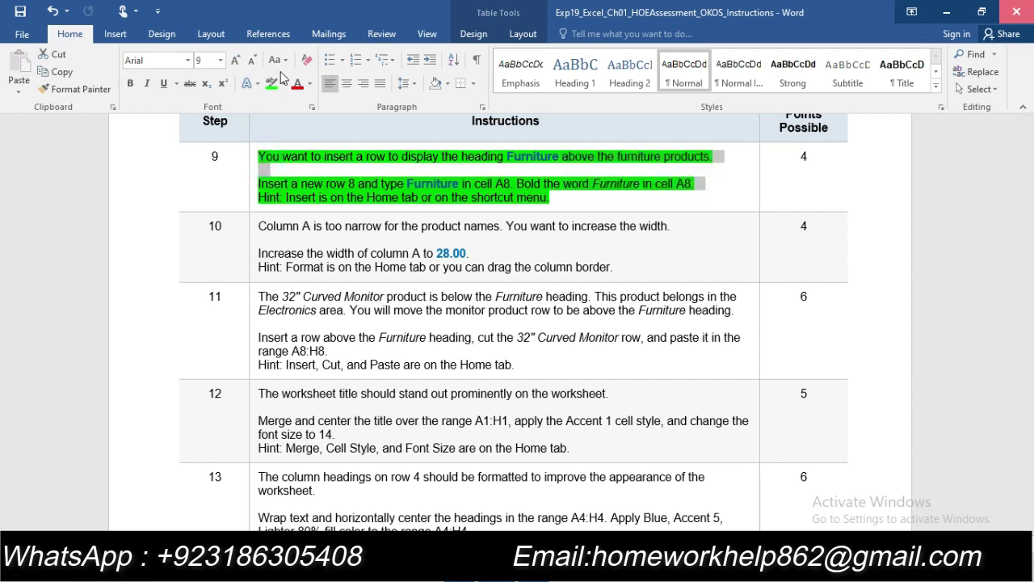
click(255, 227)
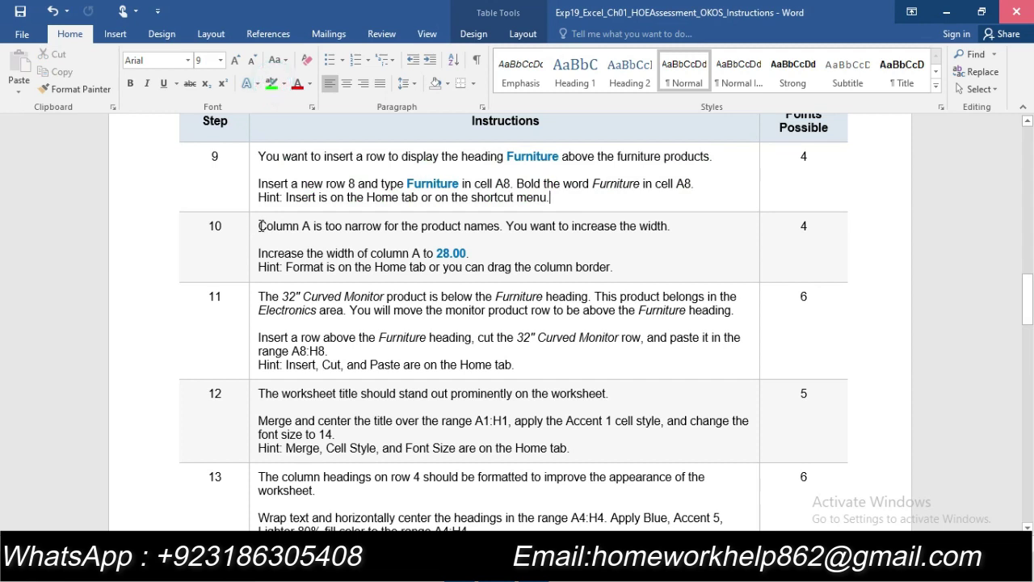
drag(255, 227, 614, 275)
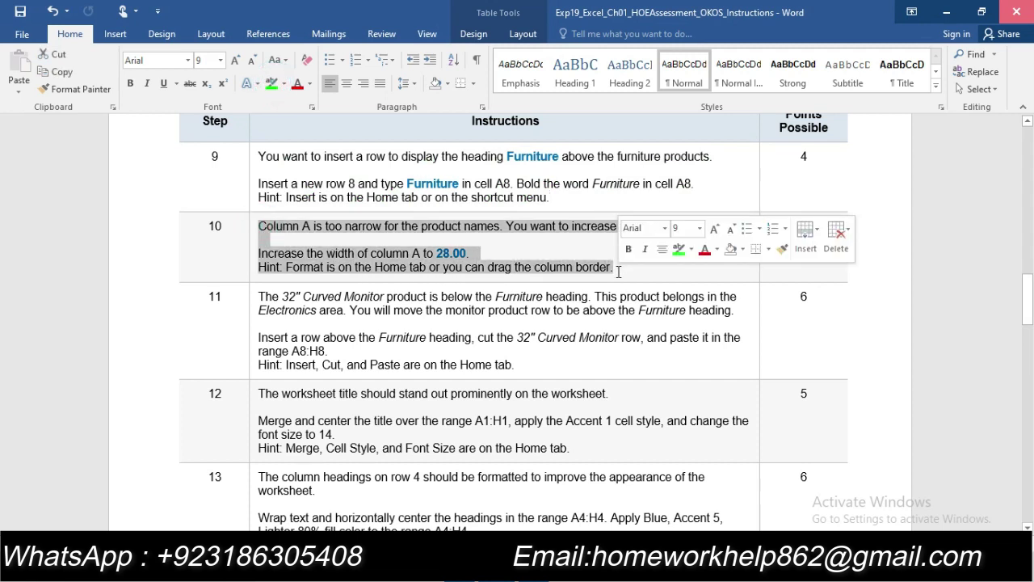
click(274, 86)
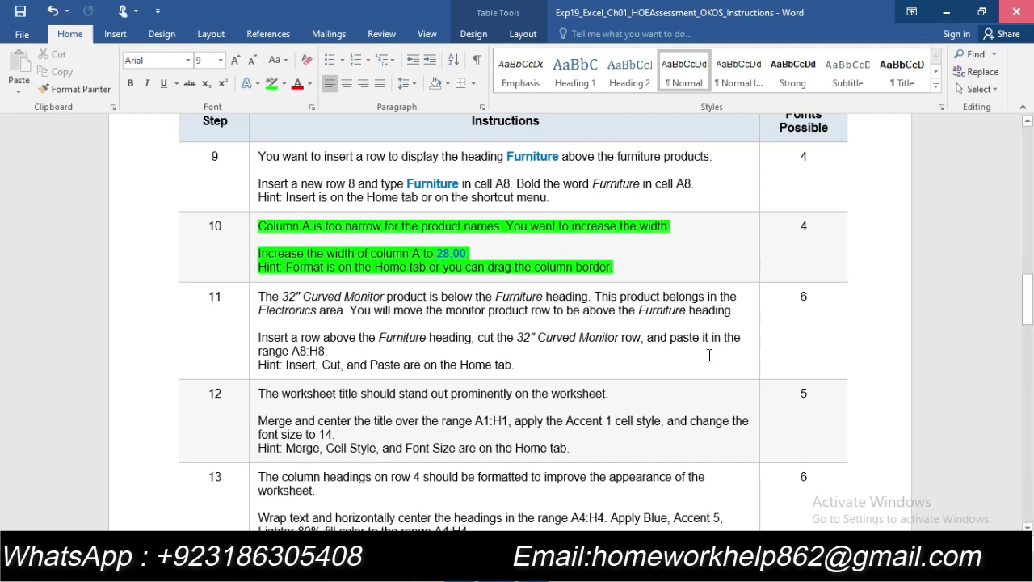
key(alt+Tab)
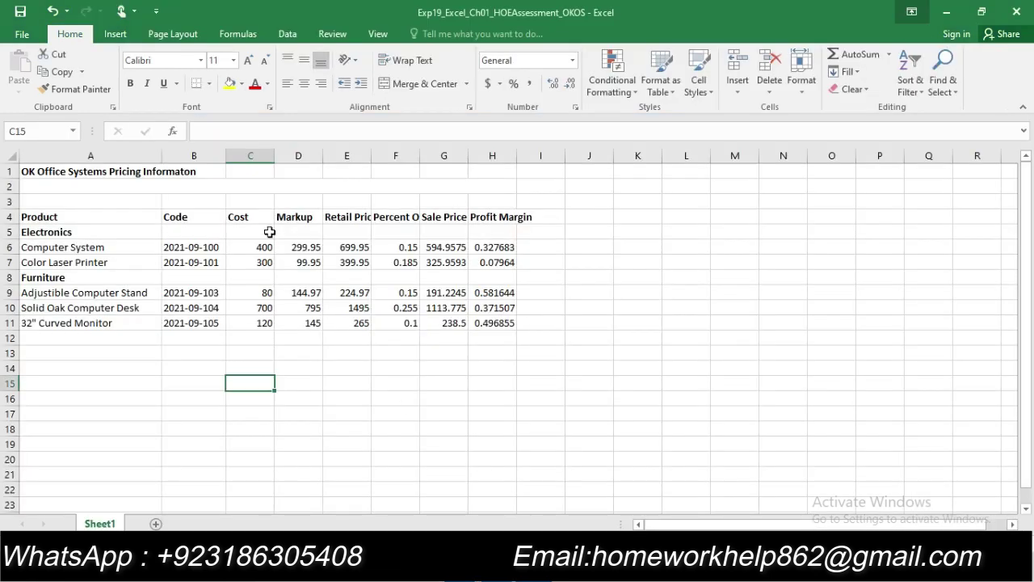
Set column A's width to 28 via Format > Column Width, then select step 10's text in Word
click(133, 158)
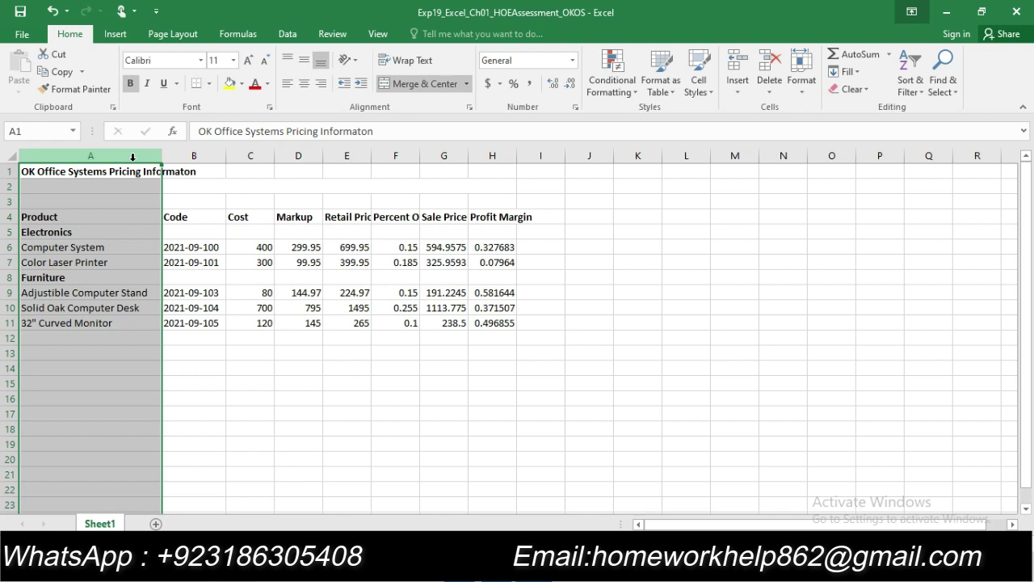
click(802, 90)
click(824, 163)
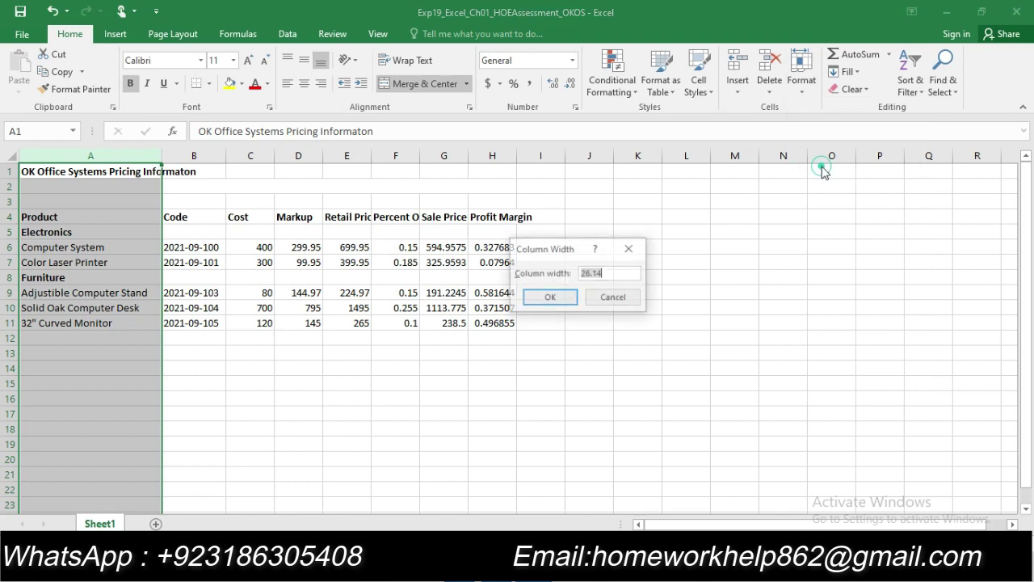
key(alt+Tab)
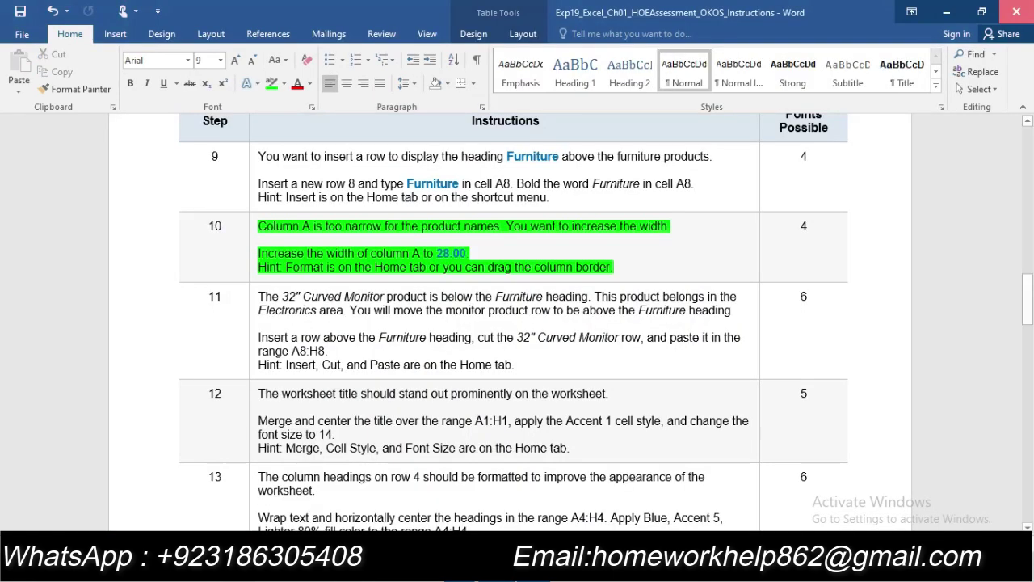
drag(436, 253, 470, 253)
key(ctrl+c)
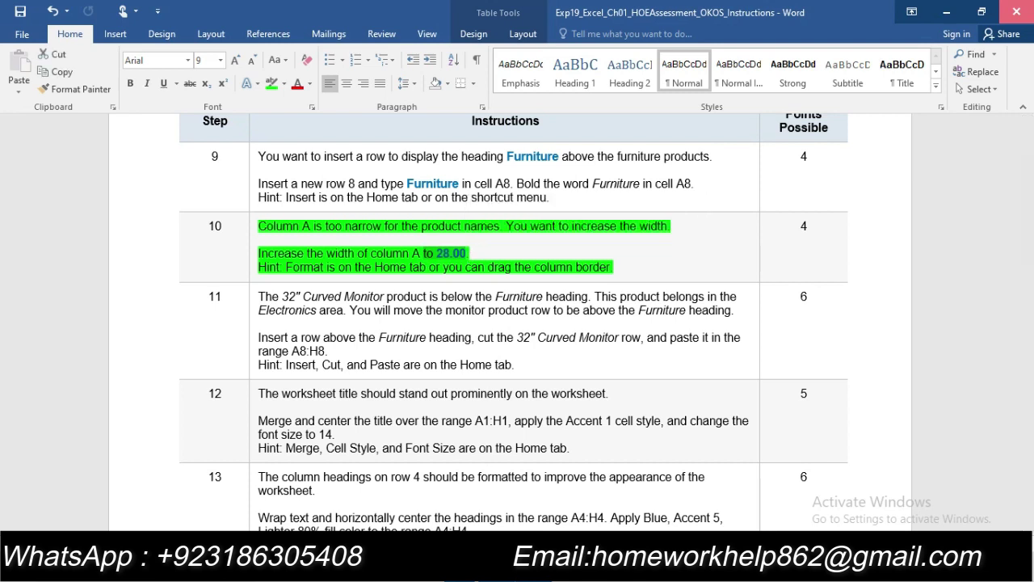
click(537, 509)
text(28.00)
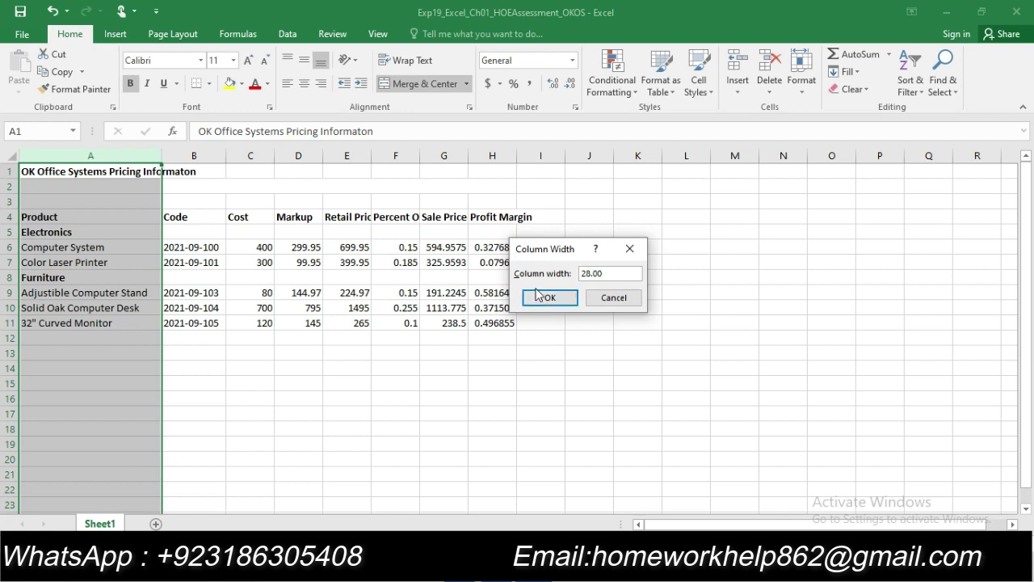
click(540, 298)
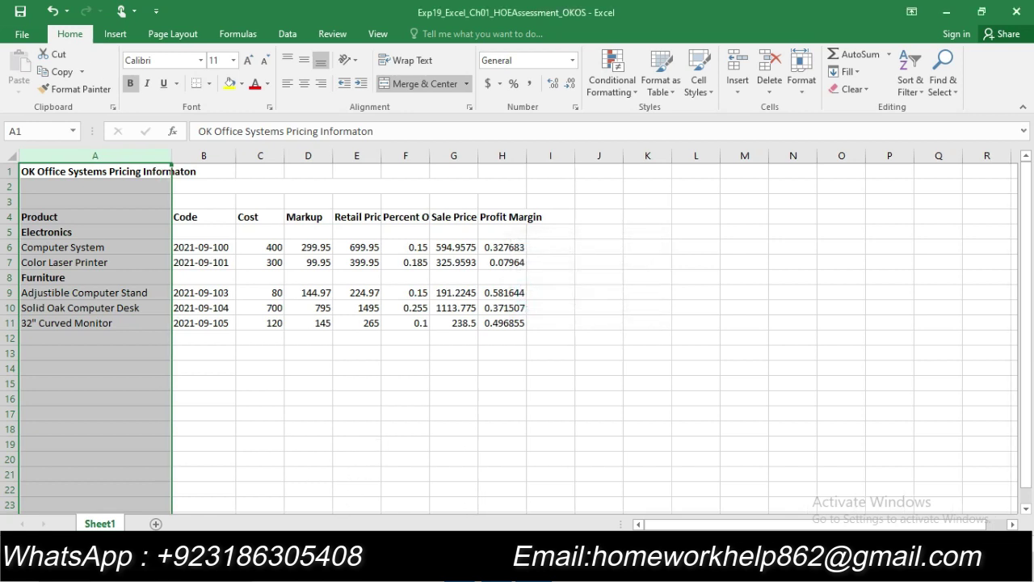
click(517, 428)
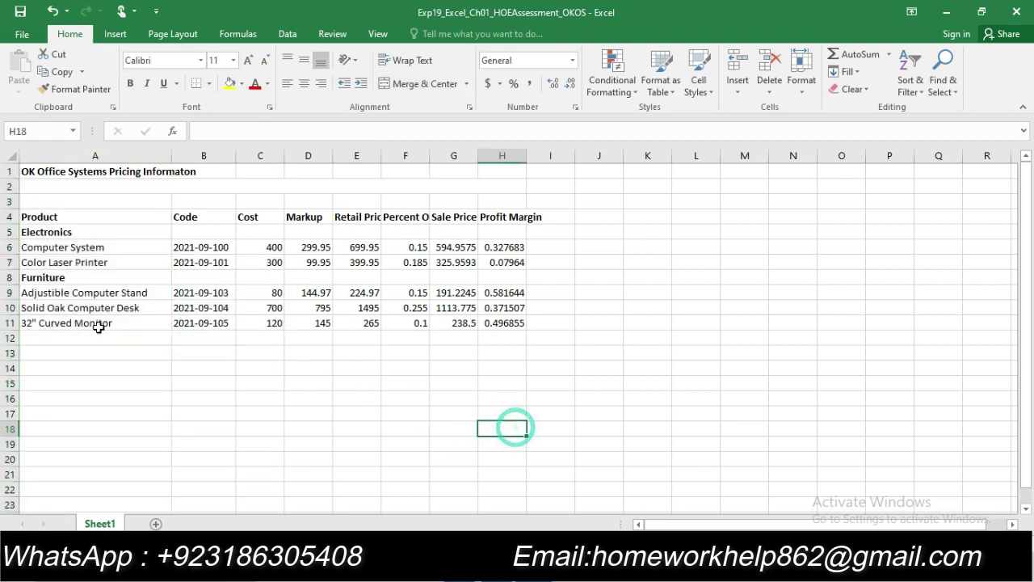
key(alt+Tab)
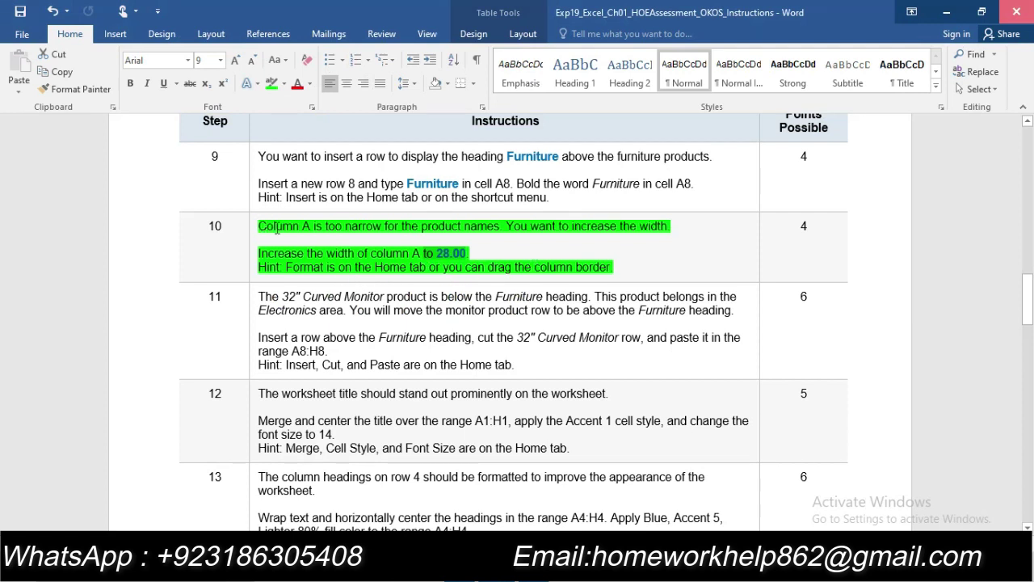
drag(260, 227, 637, 277)
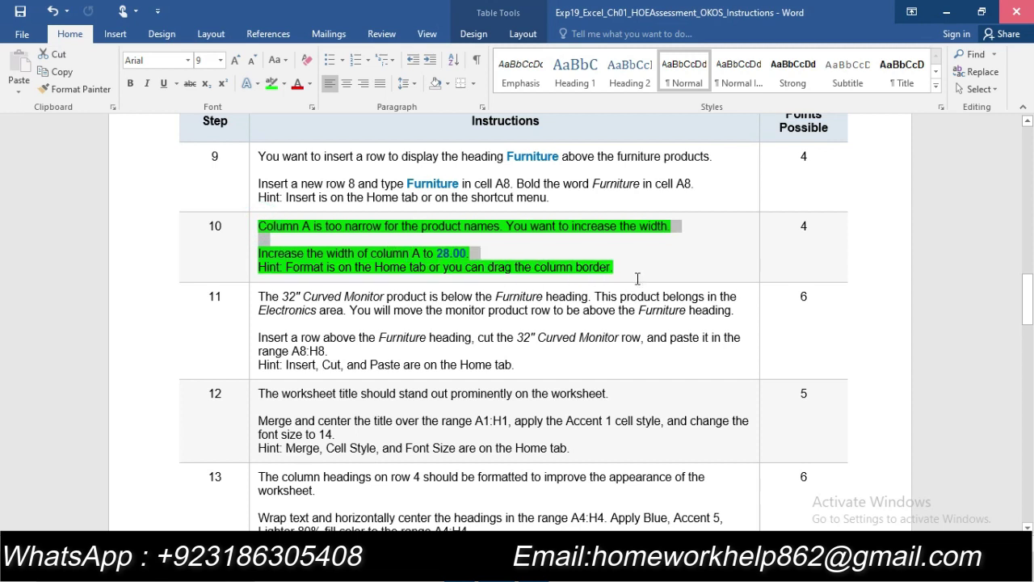
Clear step 10's highlight and highlight step 11's move-the-monitor-row instruction green
click(272, 84)
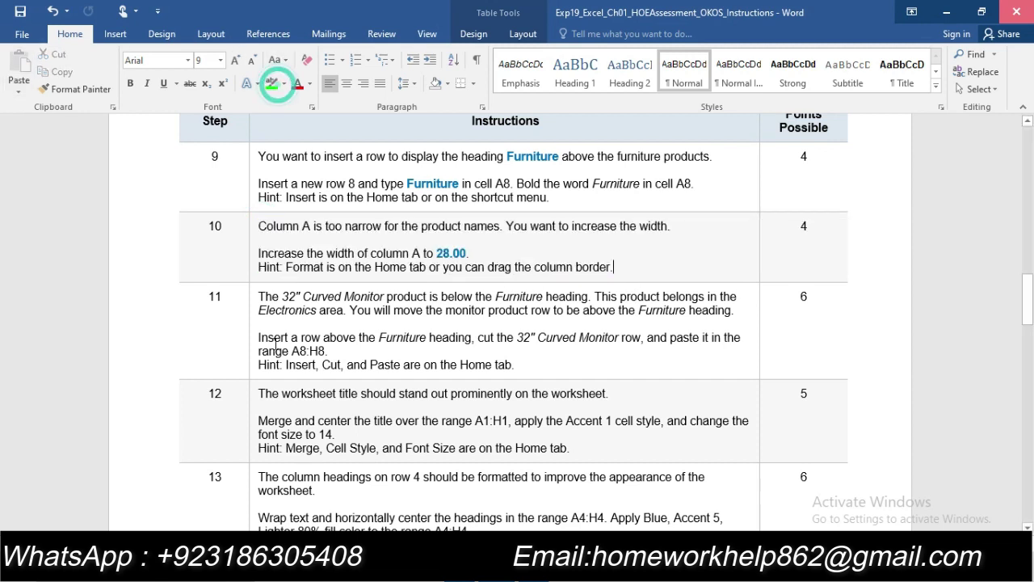
drag(259, 297, 535, 365)
click(272, 84)
key(Right)
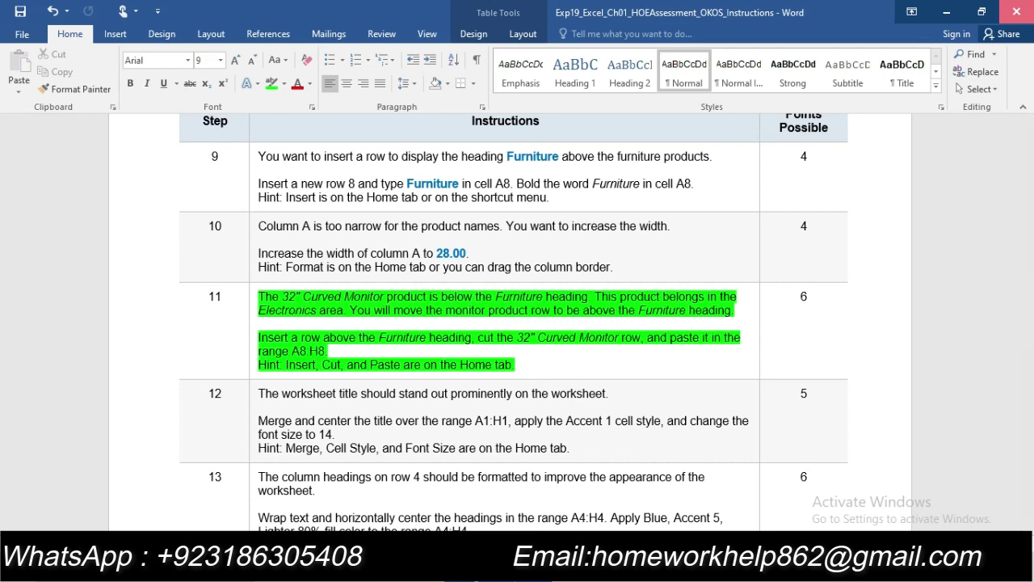
key(alt+Tab)
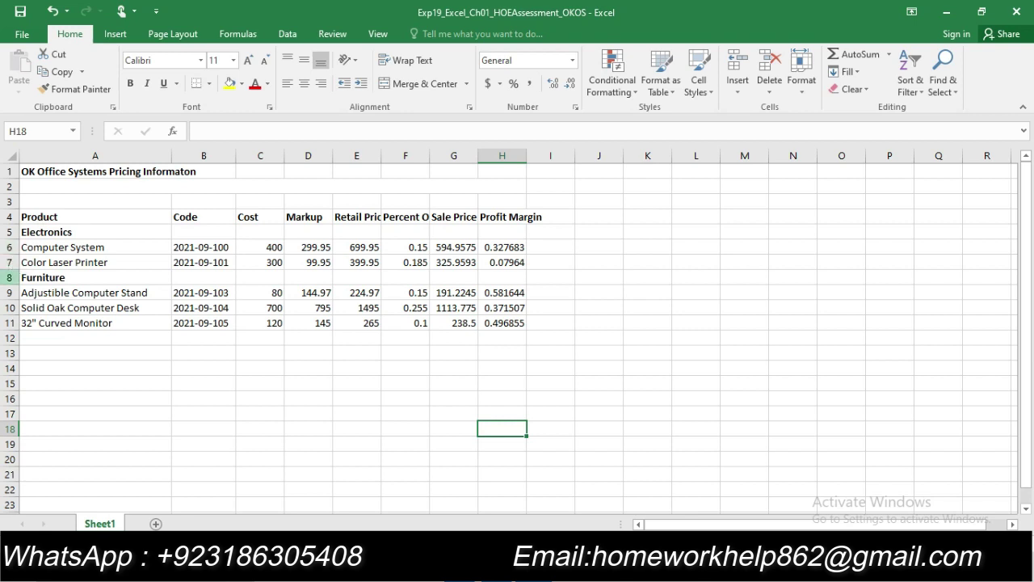
Insert a blank row 8 above Furniture, checking the Word instructions in between
click(12, 275)
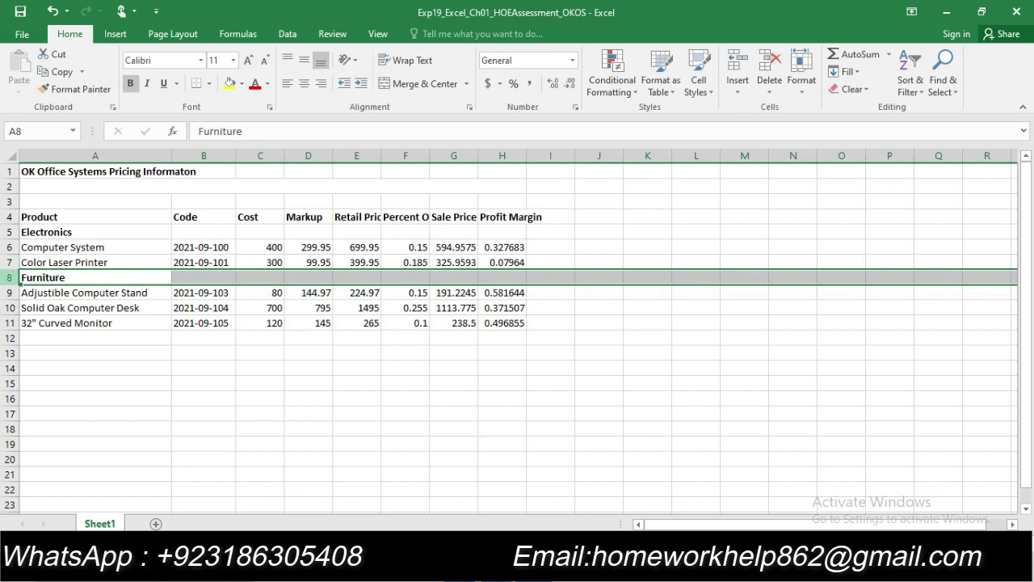
right_click(12, 278)
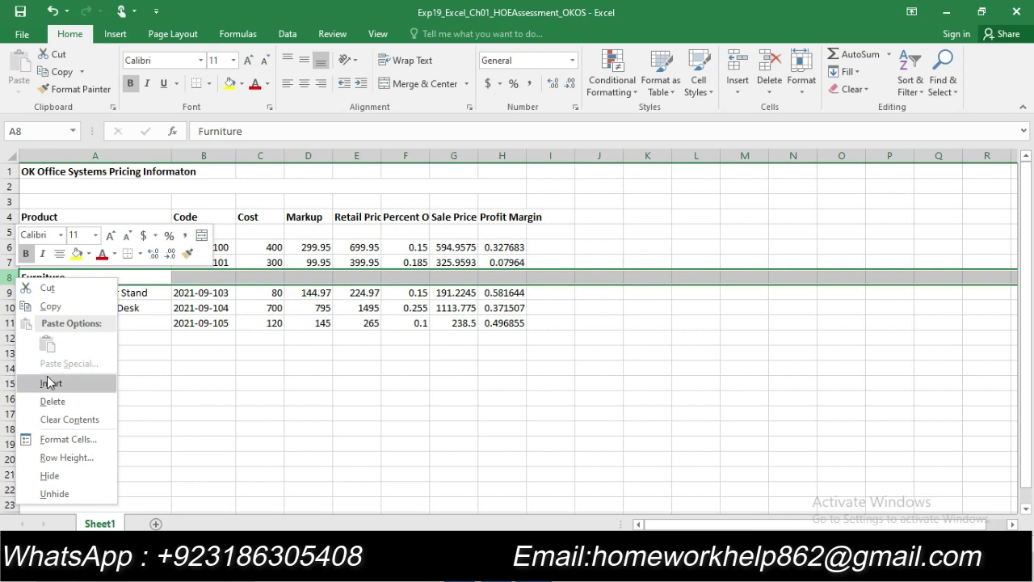
click(50, 383)
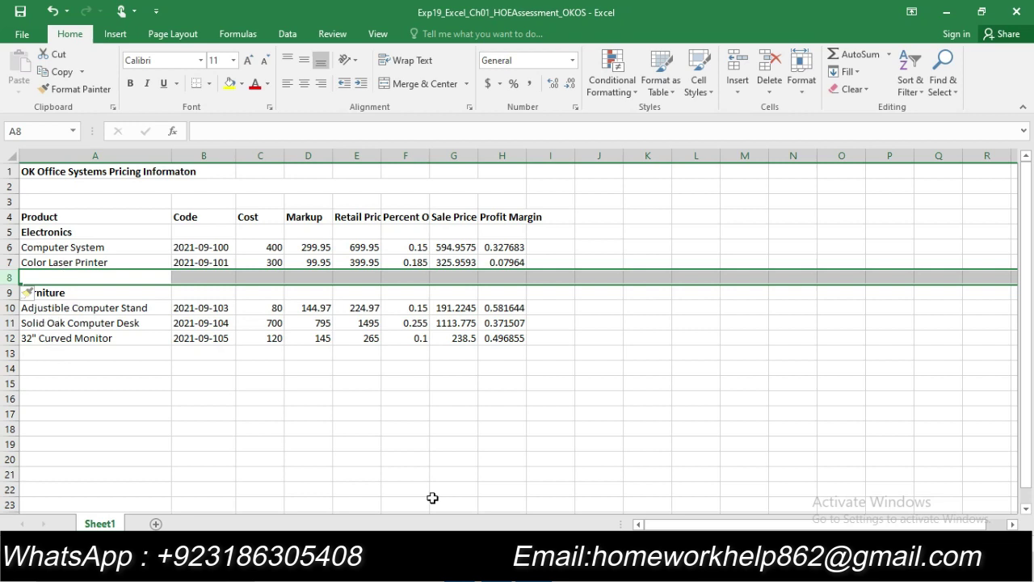
key(alt+Tab)
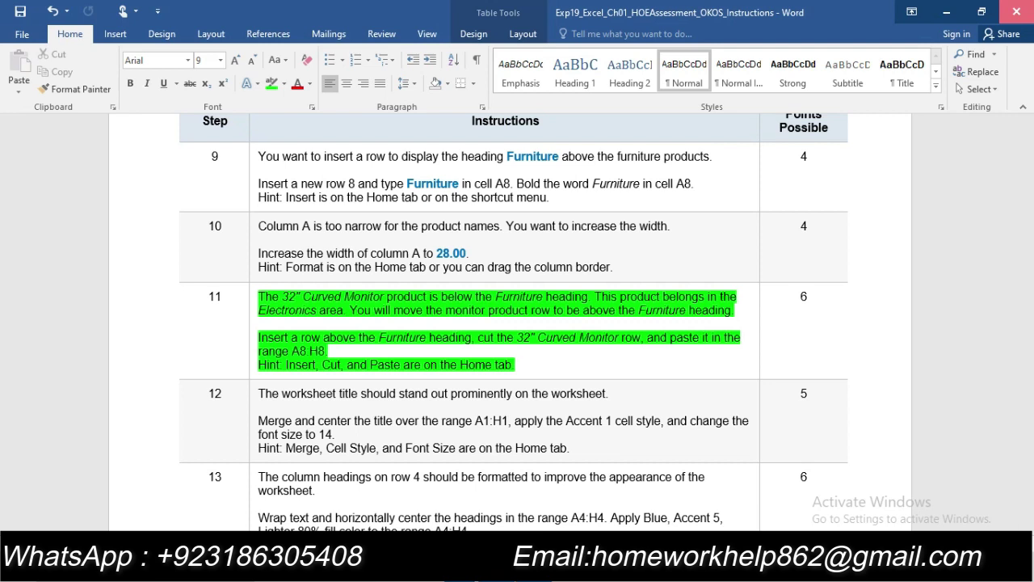
key(alt+Tab)
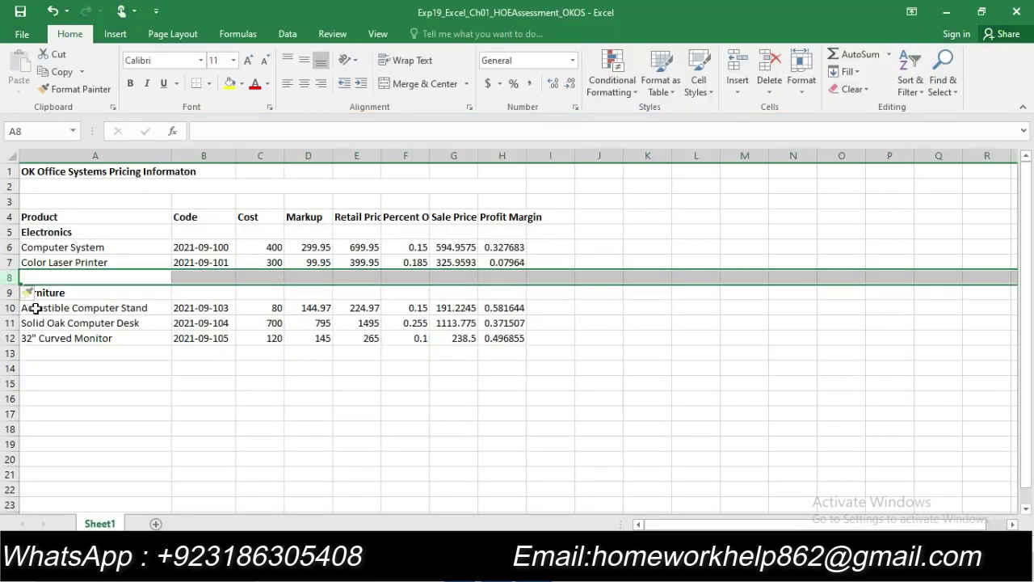
Cut the 32" Curved Monitor row, paste it into row 8, and return to Word
click(12, 339)
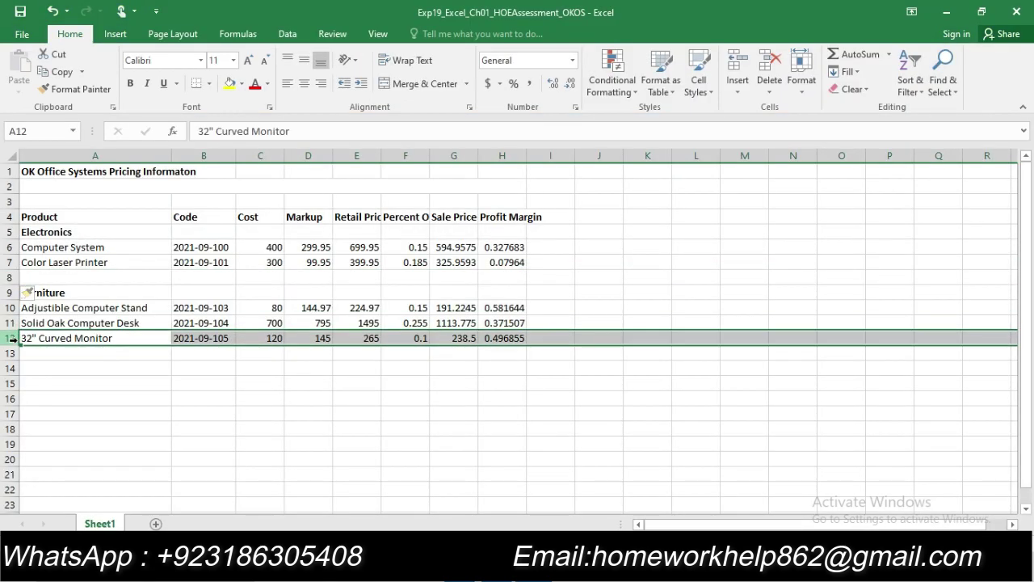
click(58, 54)
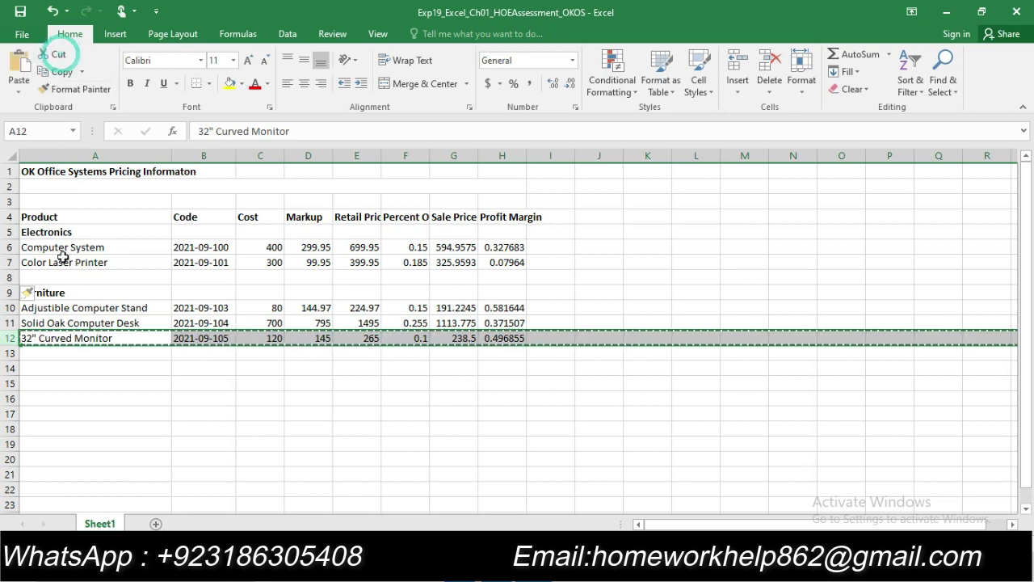
click(12, 277)
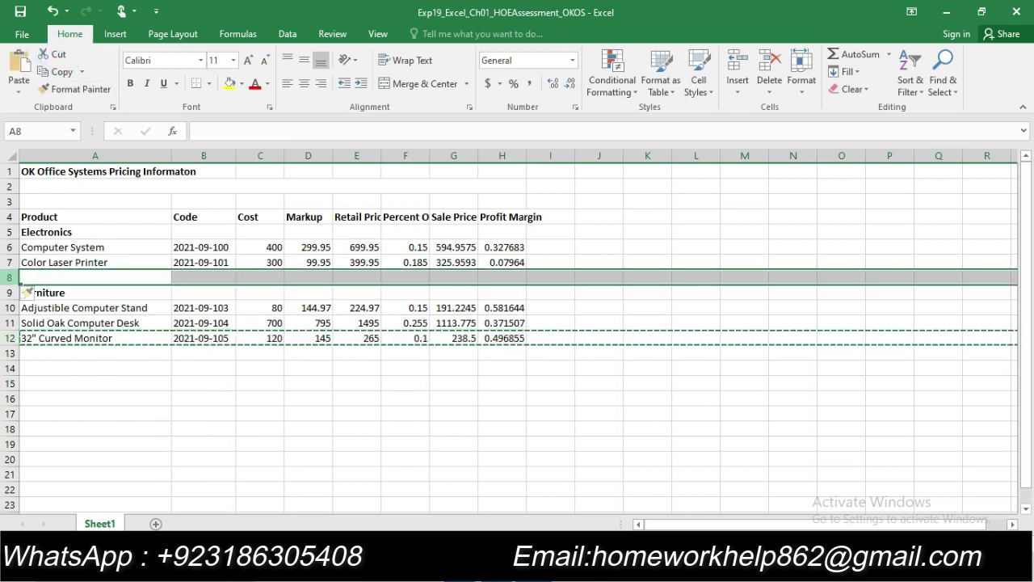
click(27, 80)
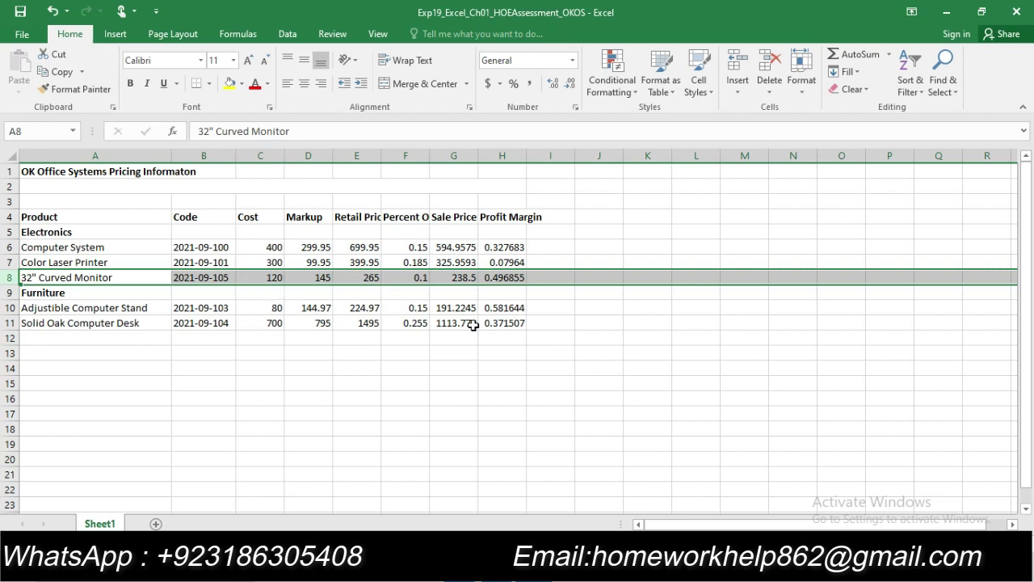
click(589, 384)
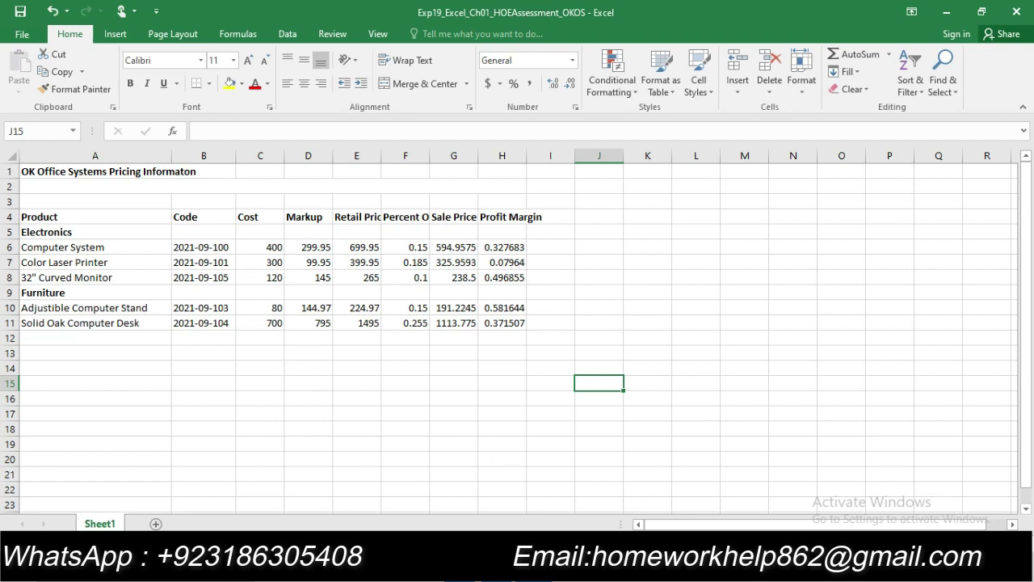
click(488, 500)
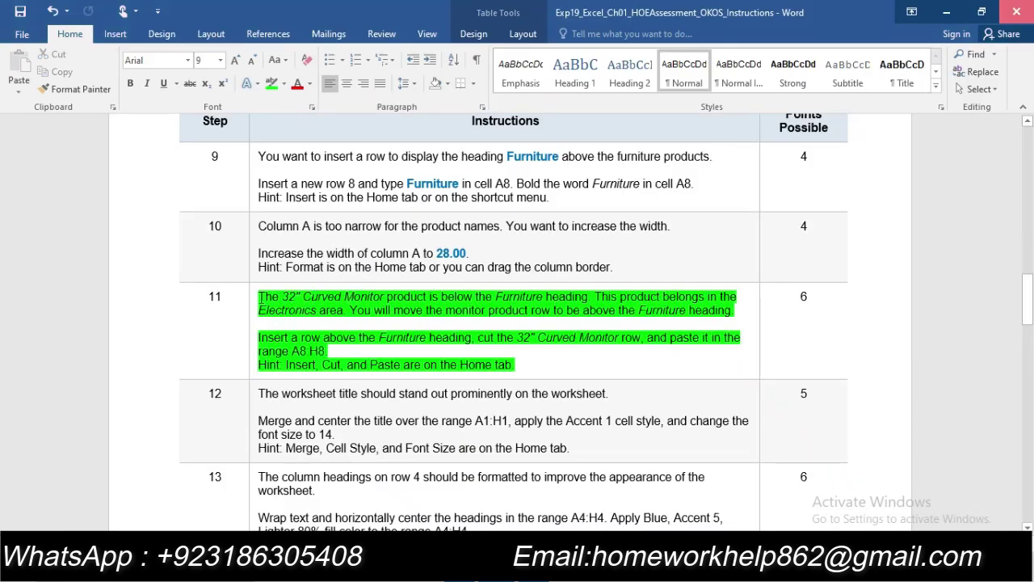
Clear step 11's green highlight and delete its stray bracket
drag(264, 297, 515, 365)
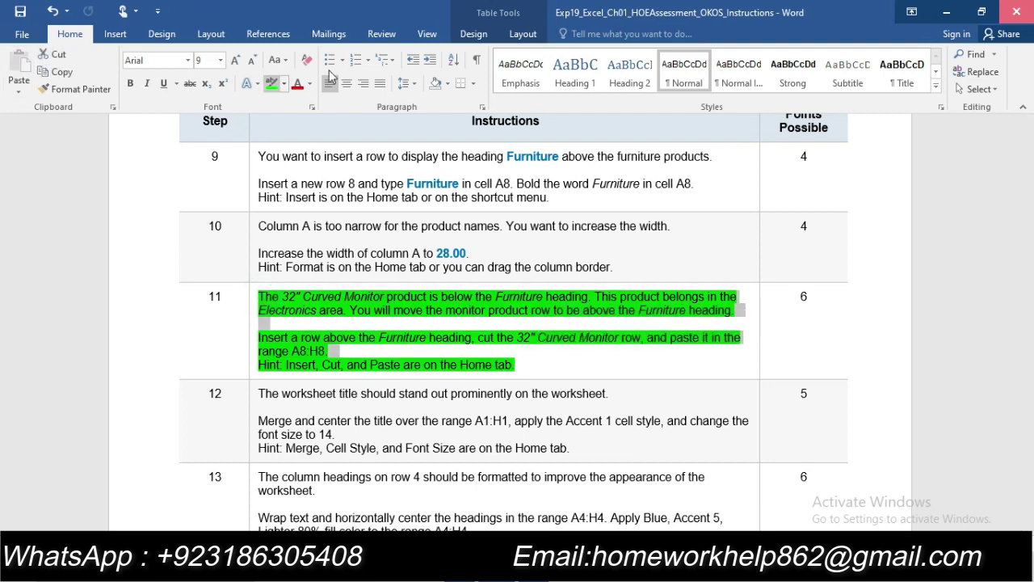
click(275, 83)
text(]])
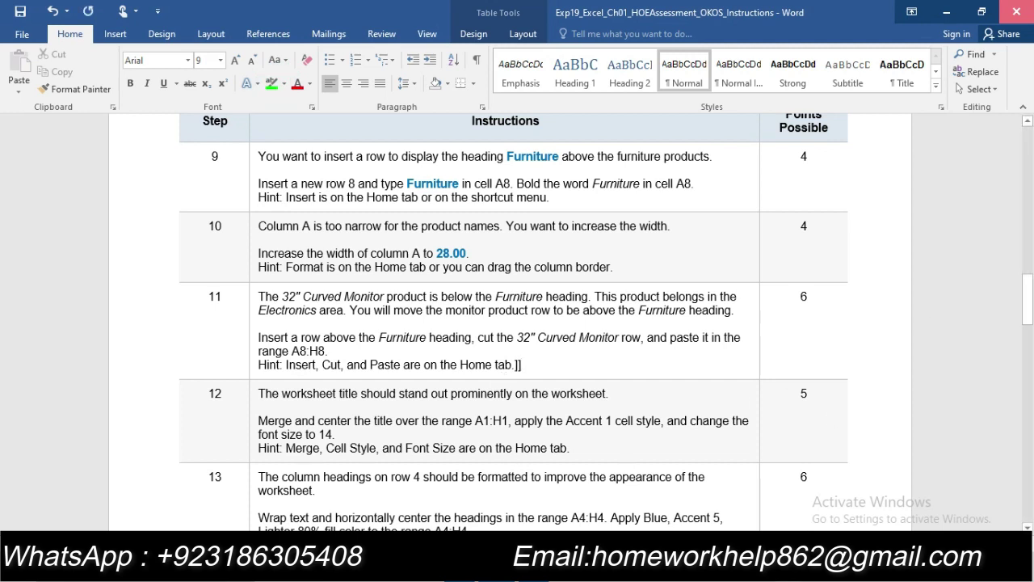
key(BackSpace)
Highlight all of step 12's text in green, then go back to Excel
drag(259, 393, 576, 449)
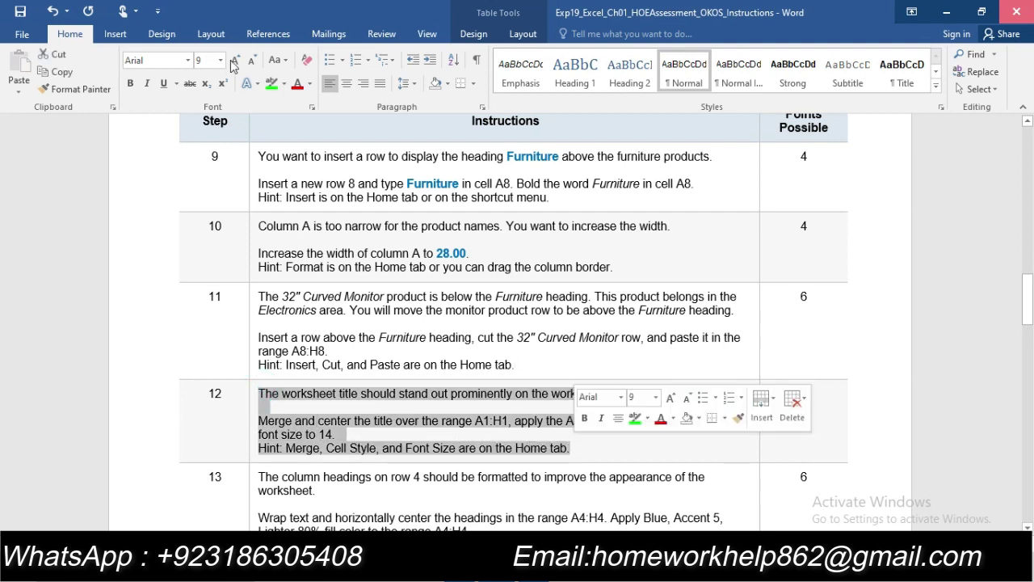
click(272, 83)
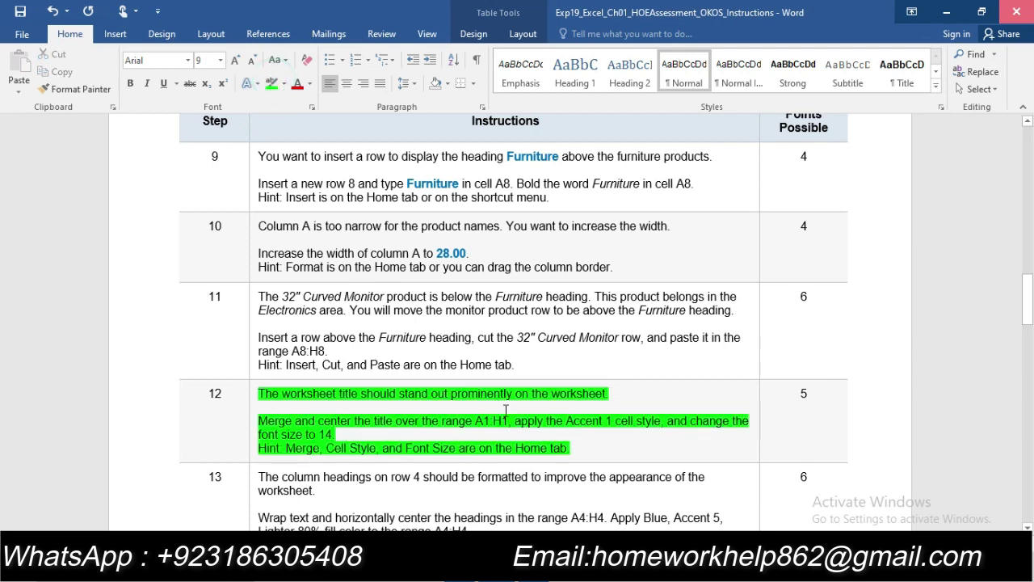
key(alt+Tab)
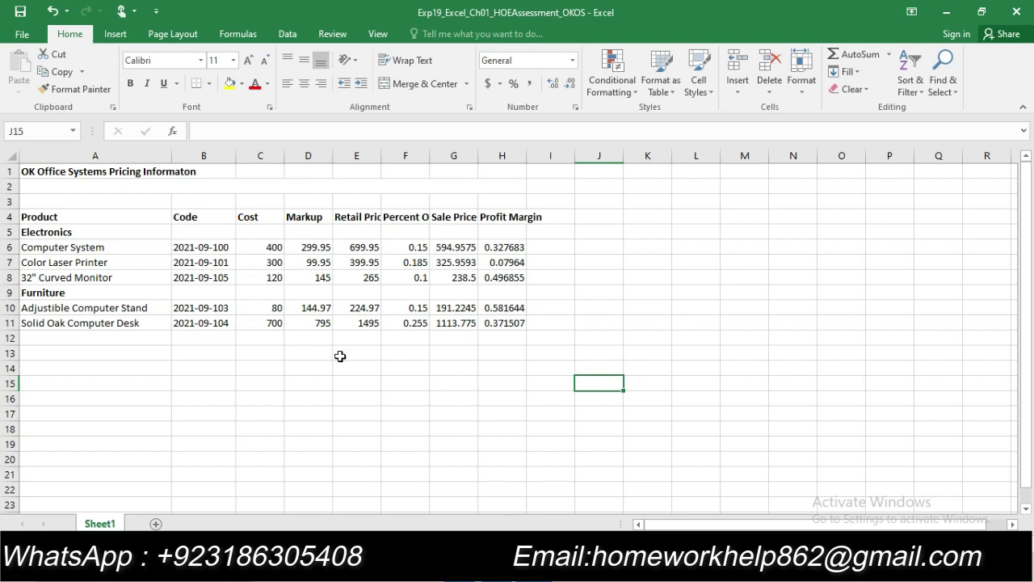
Select A1:H1 by entering a1:h1 in the Name Box
key(alt+Tab)
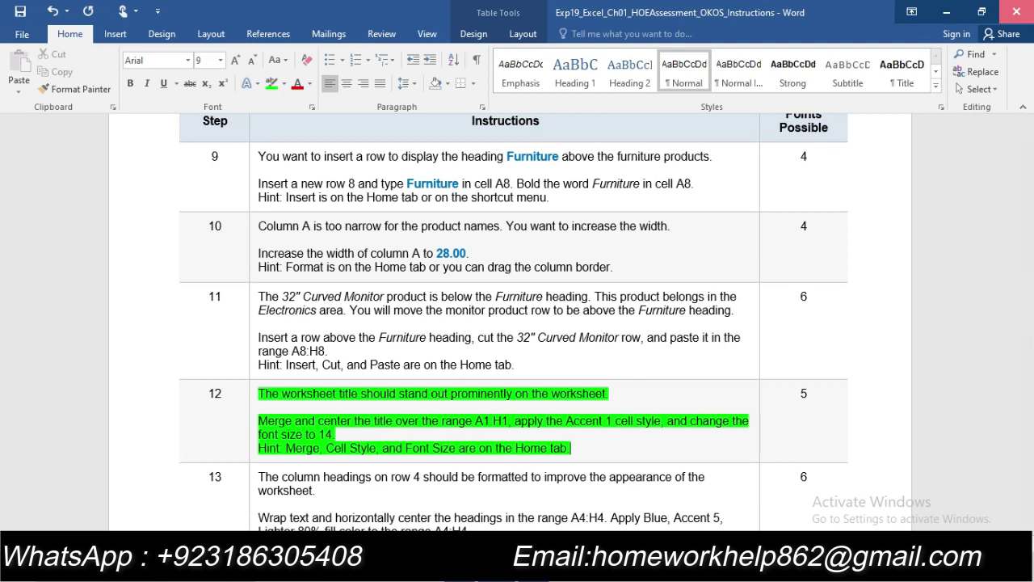
key(alt+Tab)
click(46, 132)
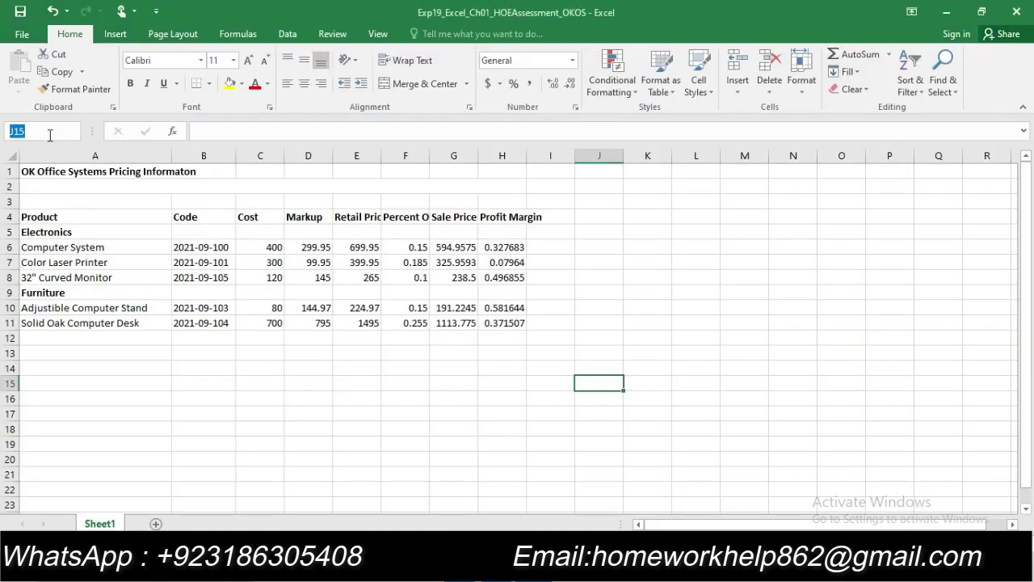
text(a1:h)
text(1)
key(Return)
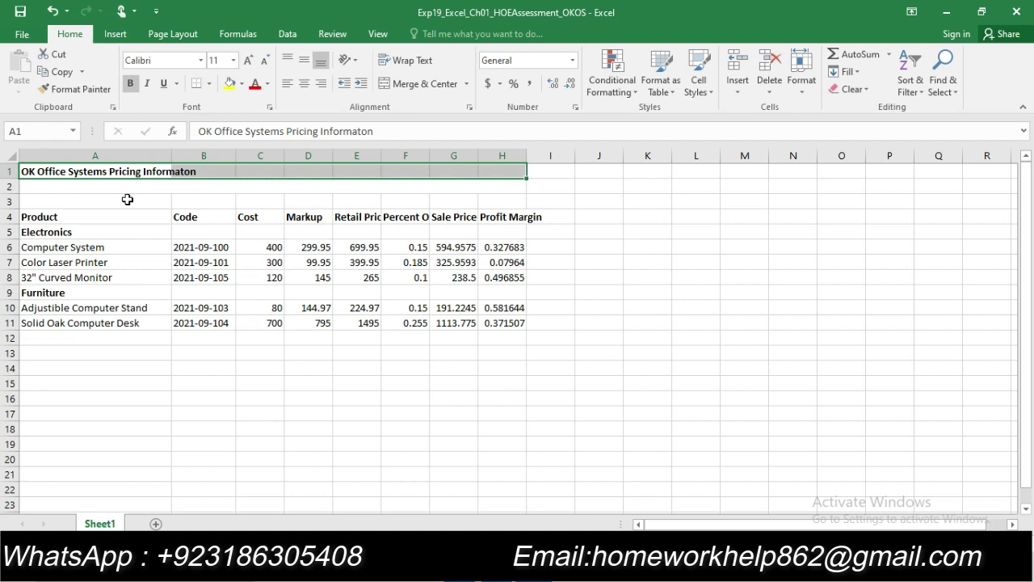
After trying the alignment buttons, apply Merge & Center to the title across A1:H1
click(304, 86)
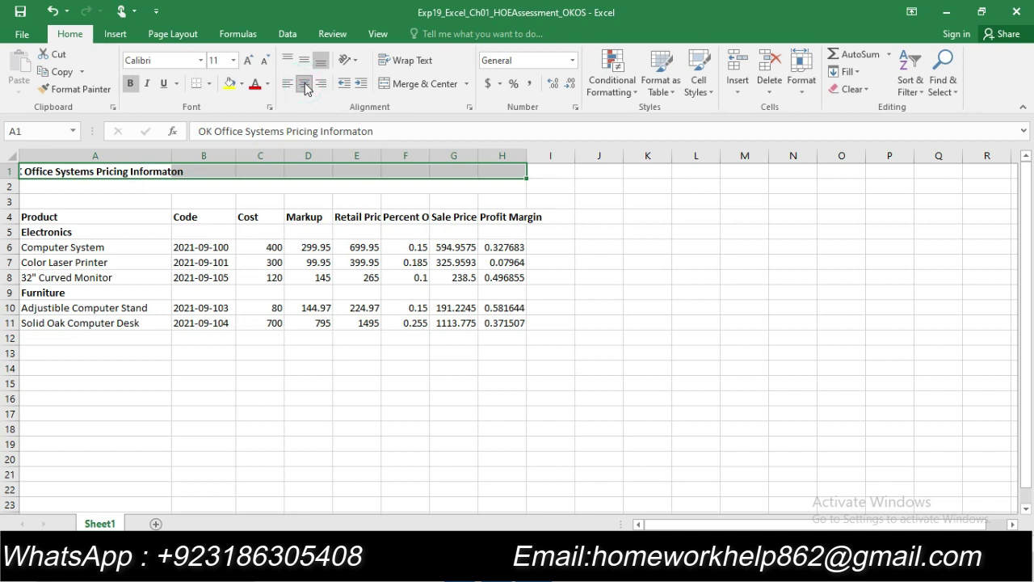
click(303, 88)
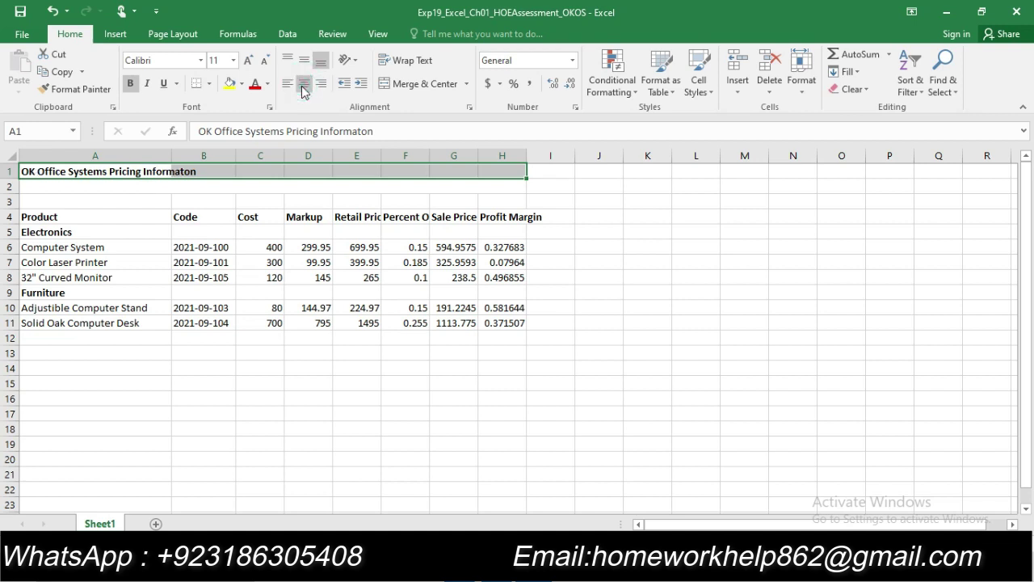
click(303, 87)
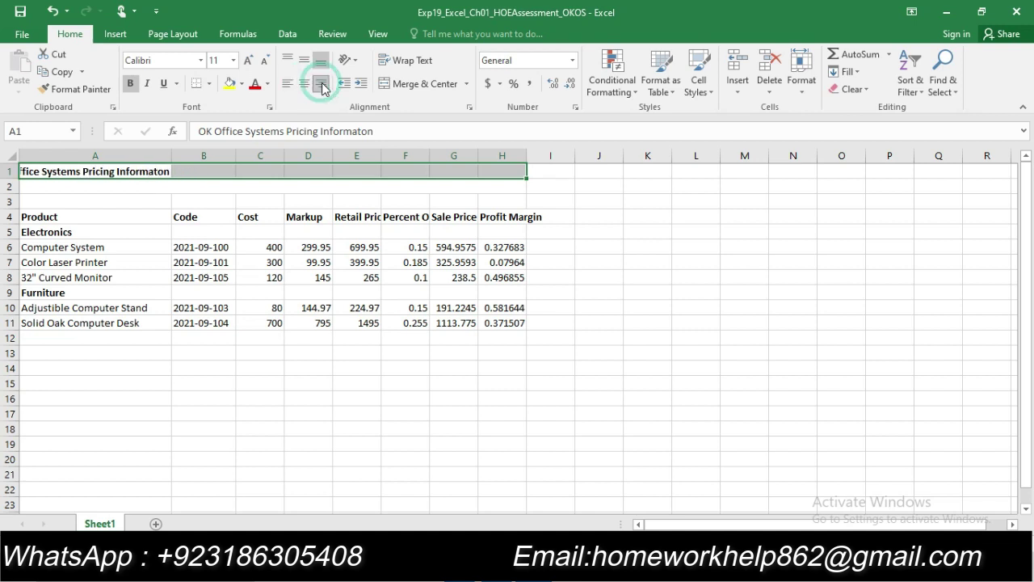
click(304, 87)
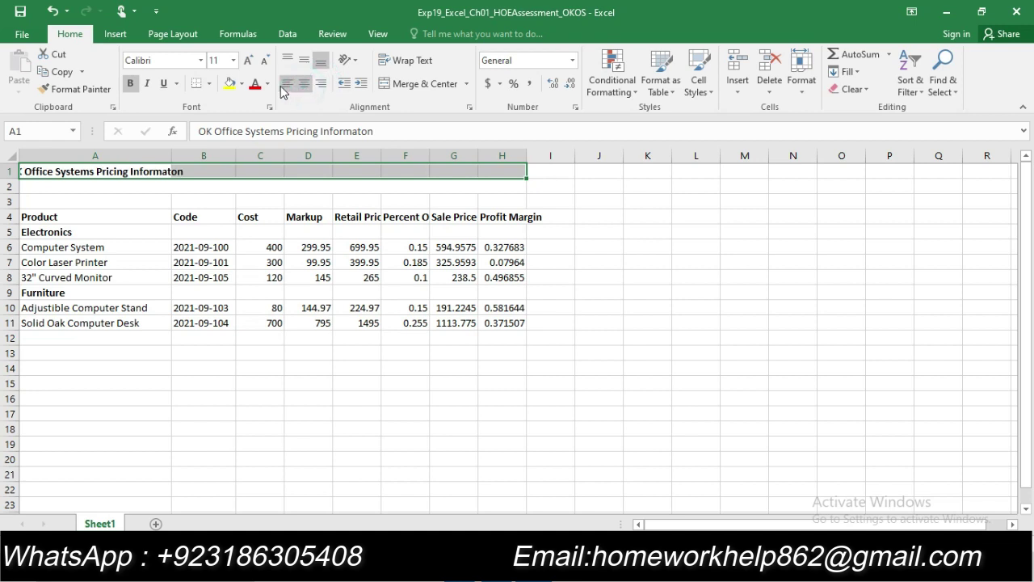
click(284, 87)
click(303, 61)
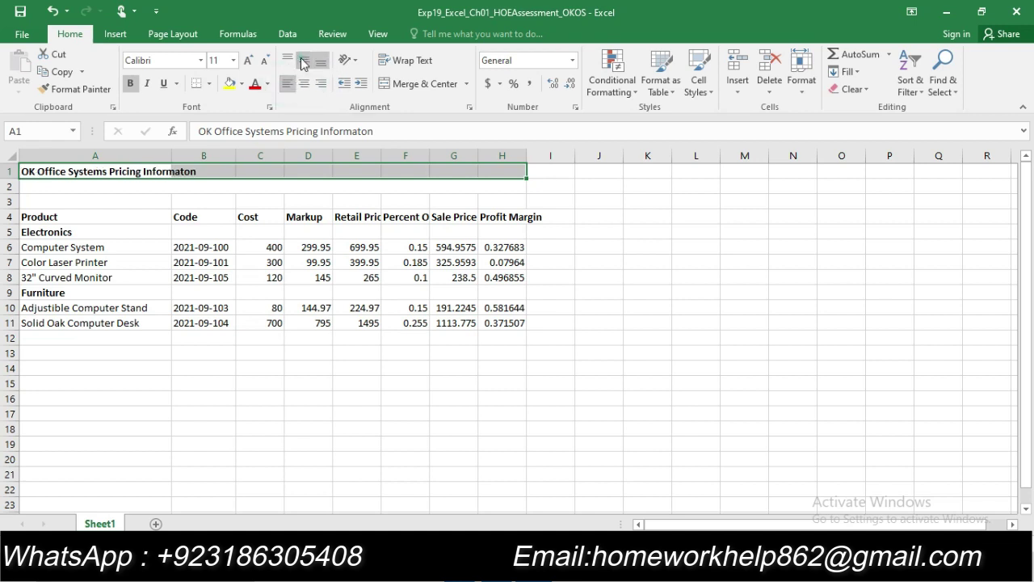
click(303, 61)
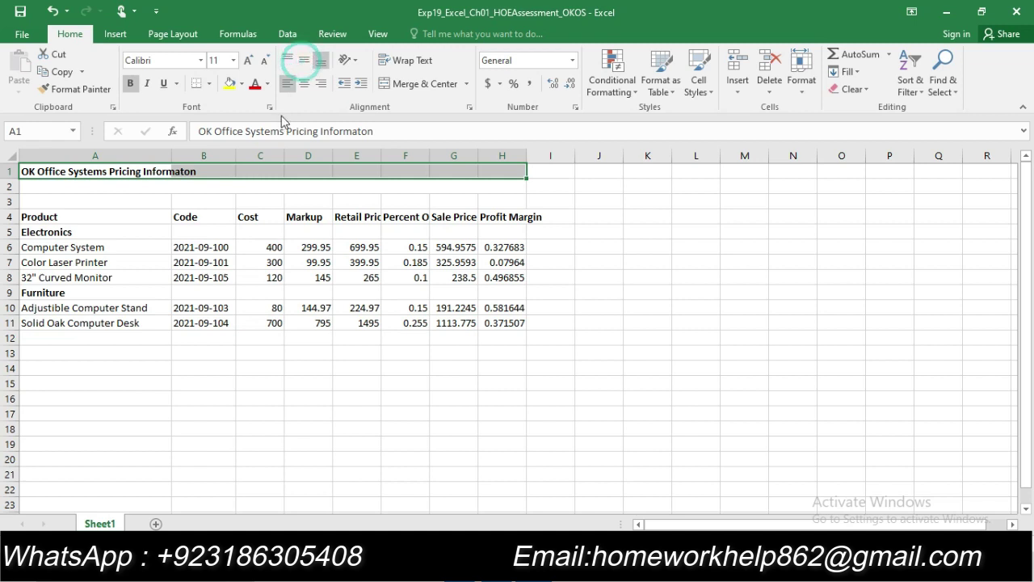
click(305, 89)
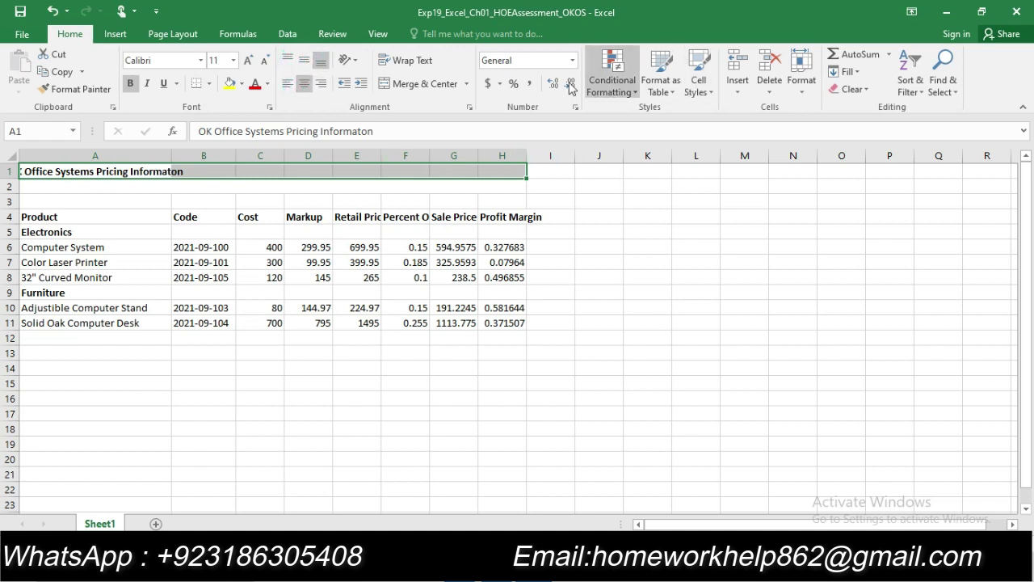
click(323, 84)
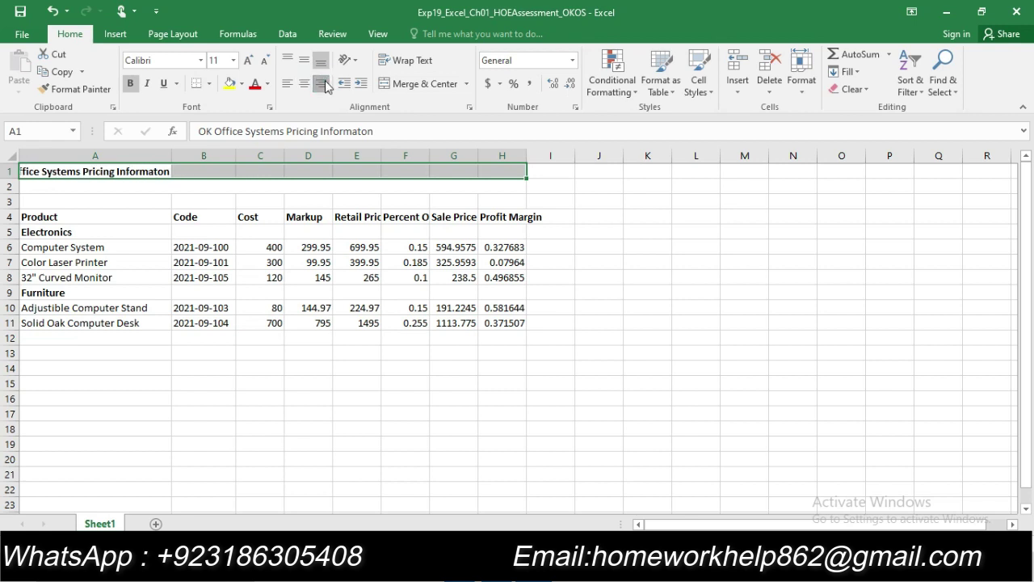
click(326, 85)
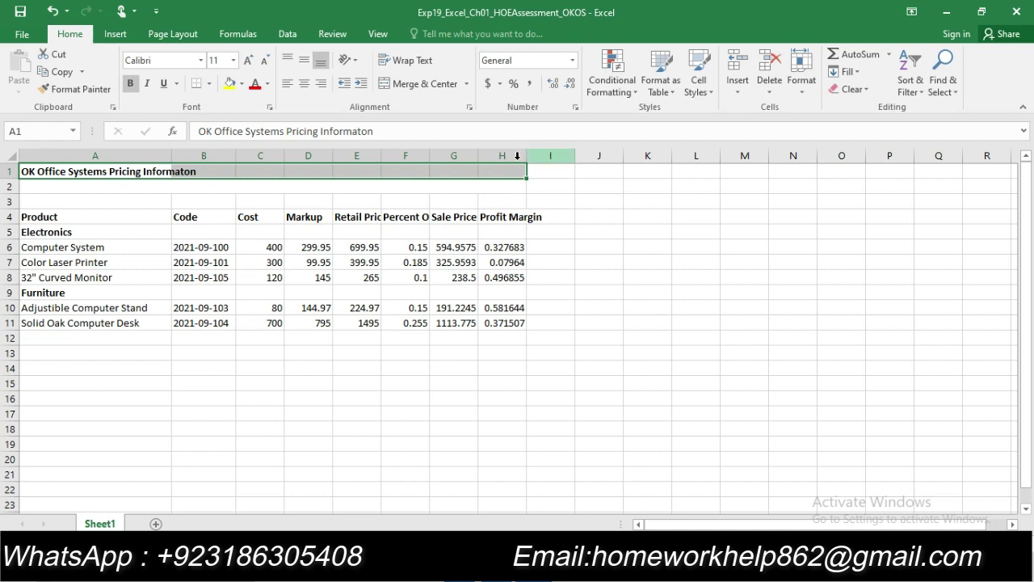
click(444, 87)
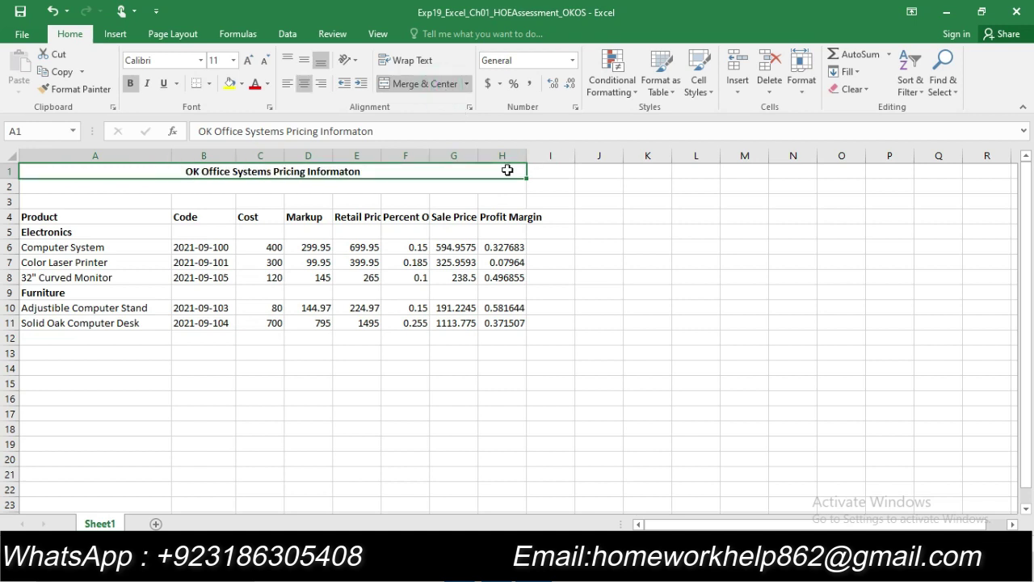
Apply the Accent1 cell style to the title, replacing the mistakenly chosen Good style
click(710, 93)
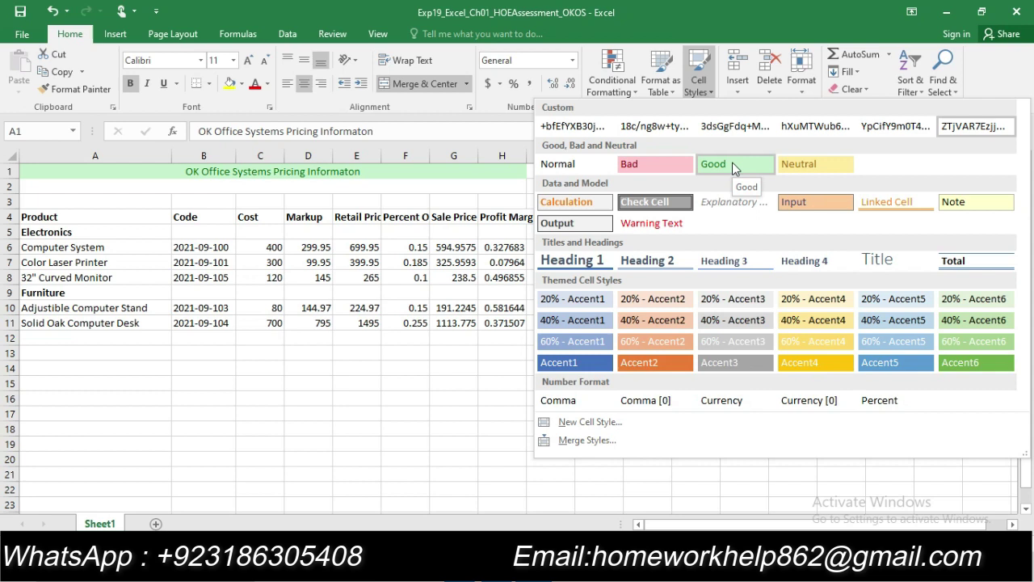
click(732, 163)
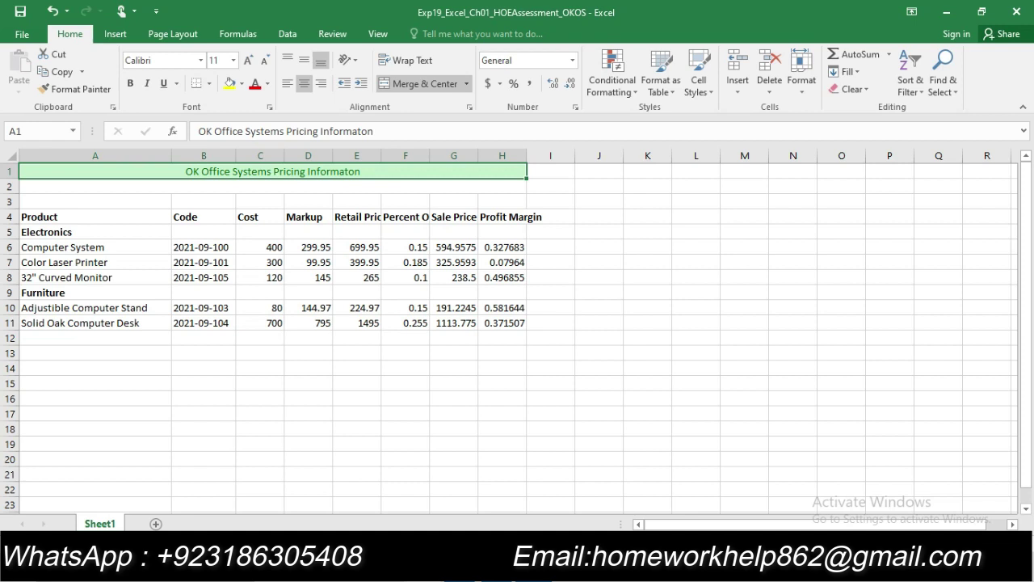
click(710, 90)
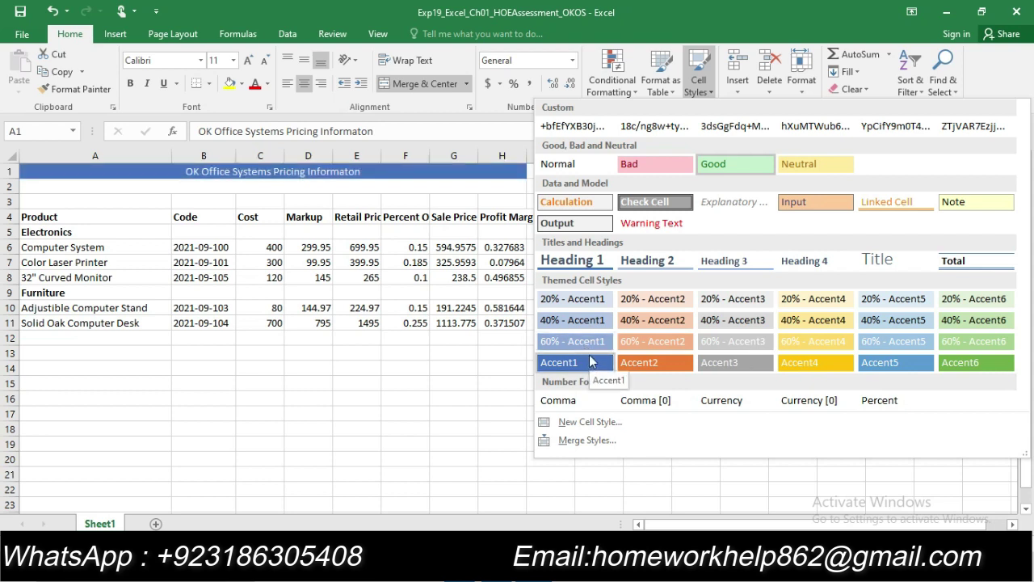
click(588, 363)
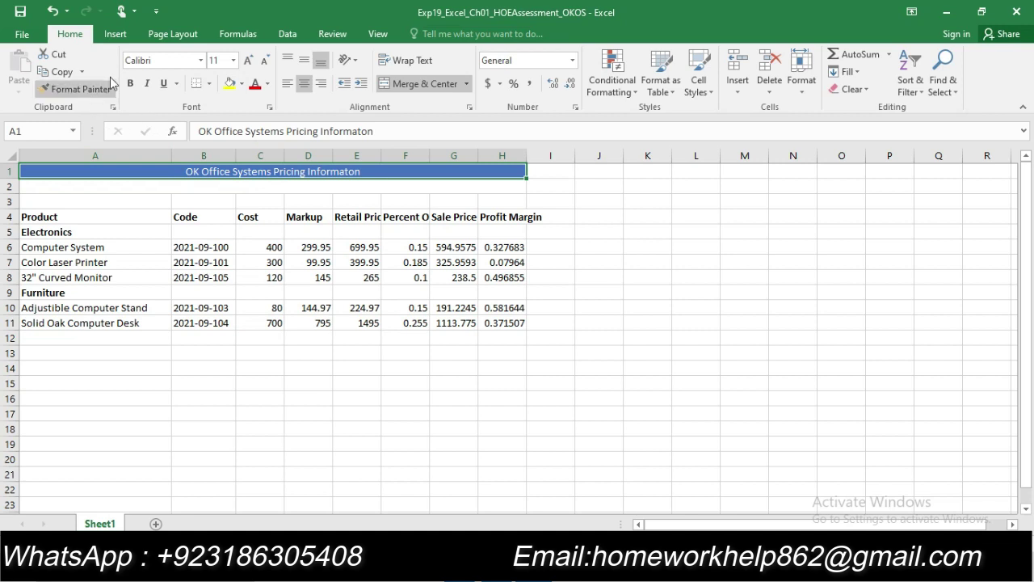
Set the merged title's font size to 14 pt and switch to Word
click(233, 60)
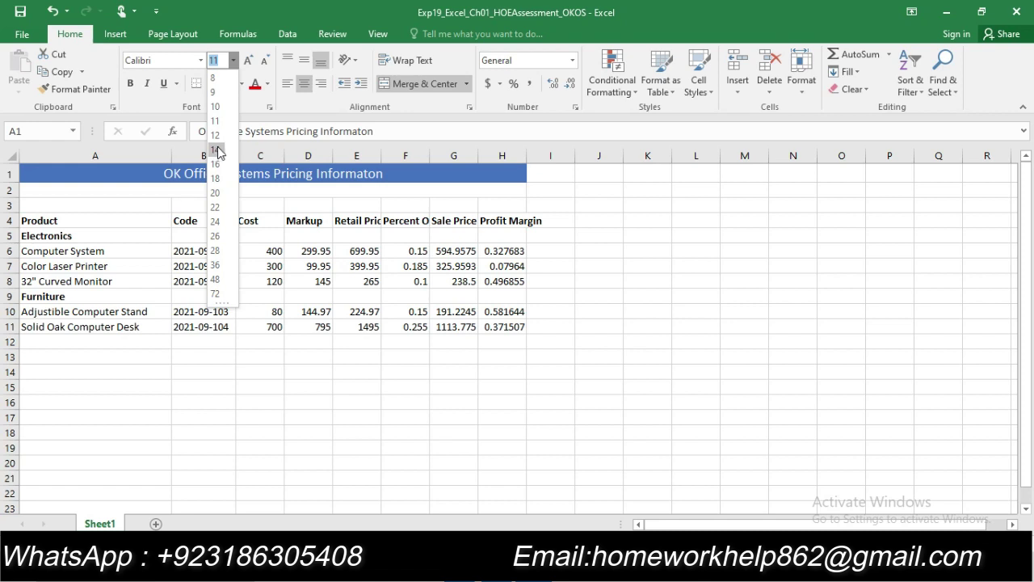
click(215, 150)
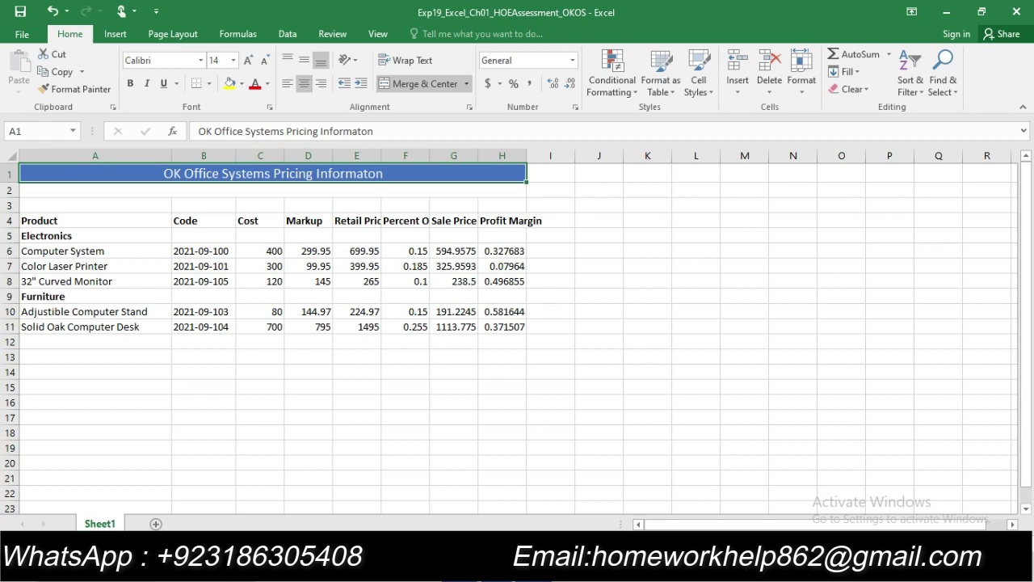
key(alt+Tab)
Scroll down through the Word instructions and back up again
scroll(564, 425, down, 3)
scroll(564, 424, down, 5)
scroll(563, 424, down, 3)
scroll(564, 424, down, 4)
scroll(564, 424, down, 3)
scroll(564, 424, down, 3)
scroll(563, 424, down, 3)
scroll(564, 425, up, 1)
scroll(563, 424, up, 3)
scroll(564, 424, up, 1)
scroll(564, 424, up, 5)
scroll(564, 424, up, 5)
scroll(563, 425, up, 5)
scroll(573, 402, up, 5)
scroll(573, 402, up, 5)
scroll(575, 399, up, 5)
scroll(576, 396, up, 5)
scroll(579, 379, up, 5)
scroll(580, 378, up, 5)
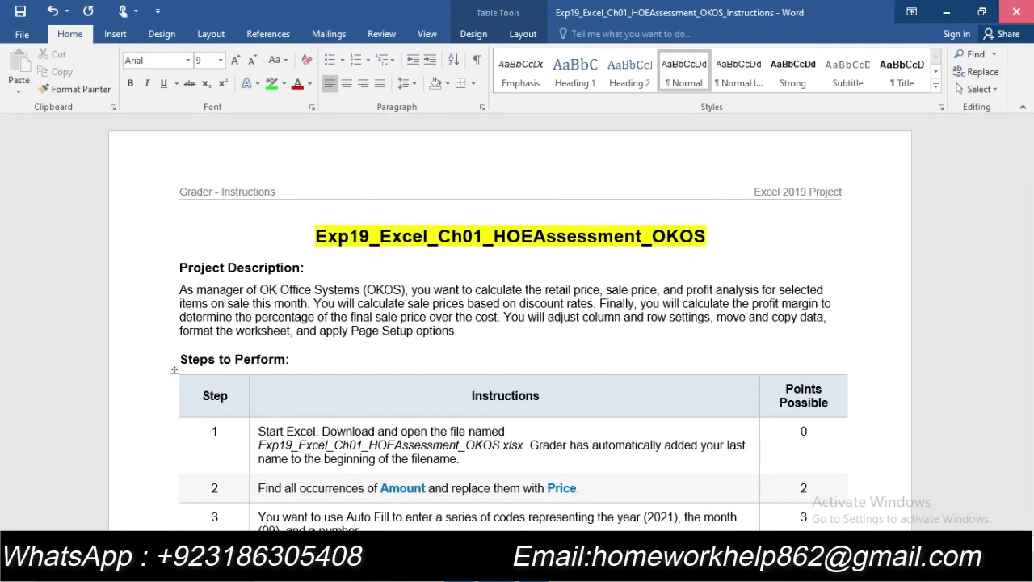
key(alt+Tab)
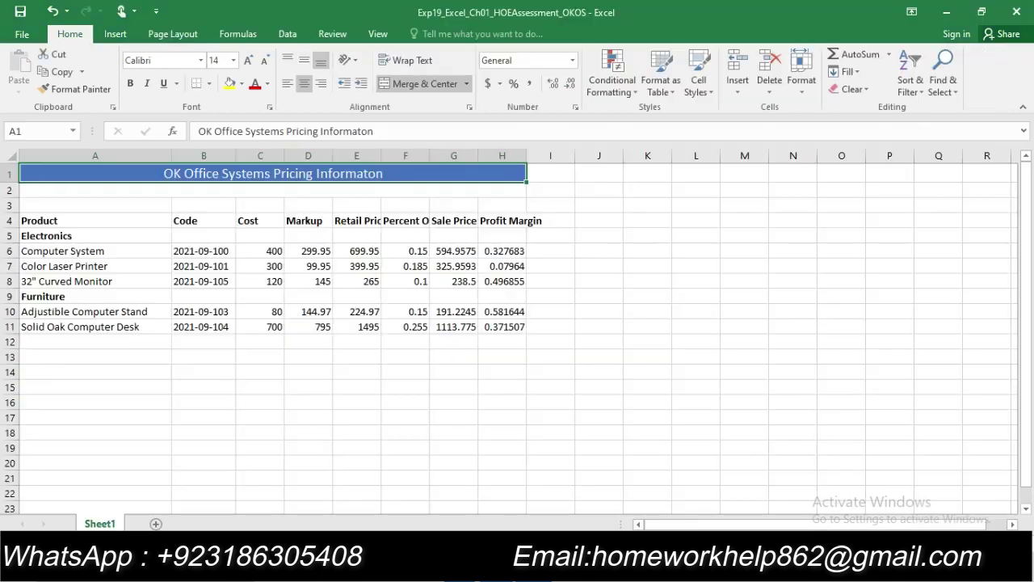
click(606, 373)
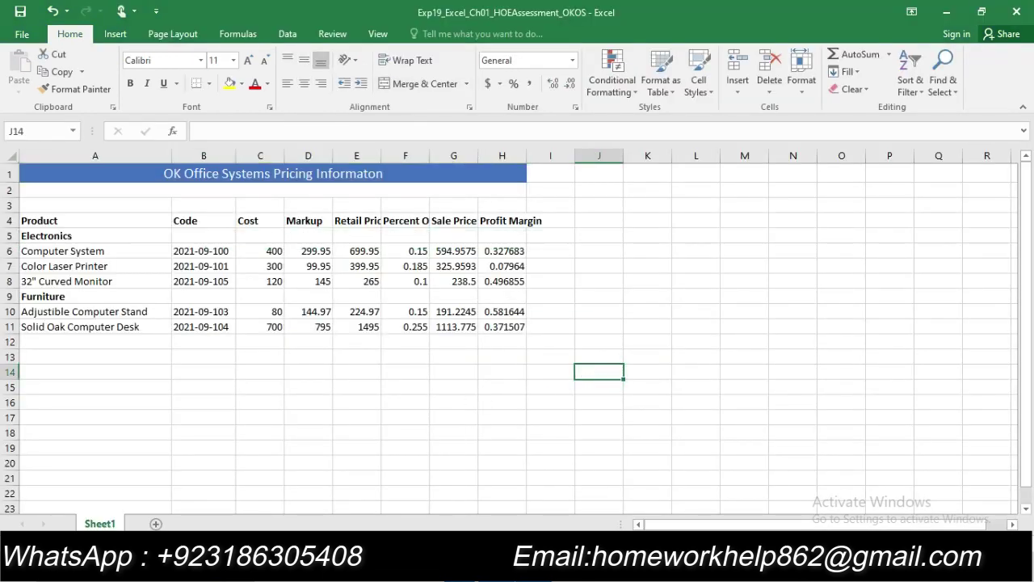
mouse_move(496, 569)
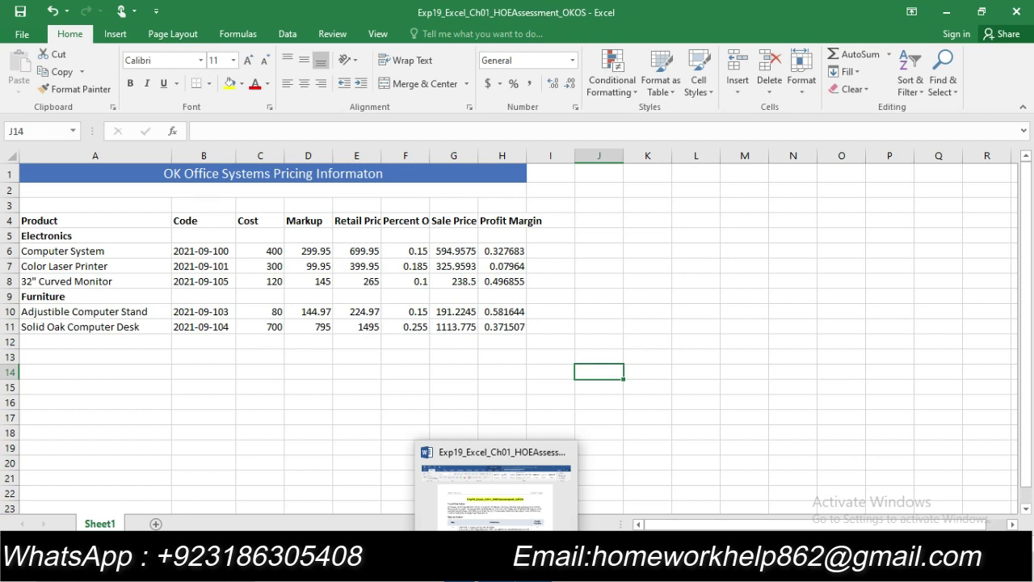
click(496, 489)
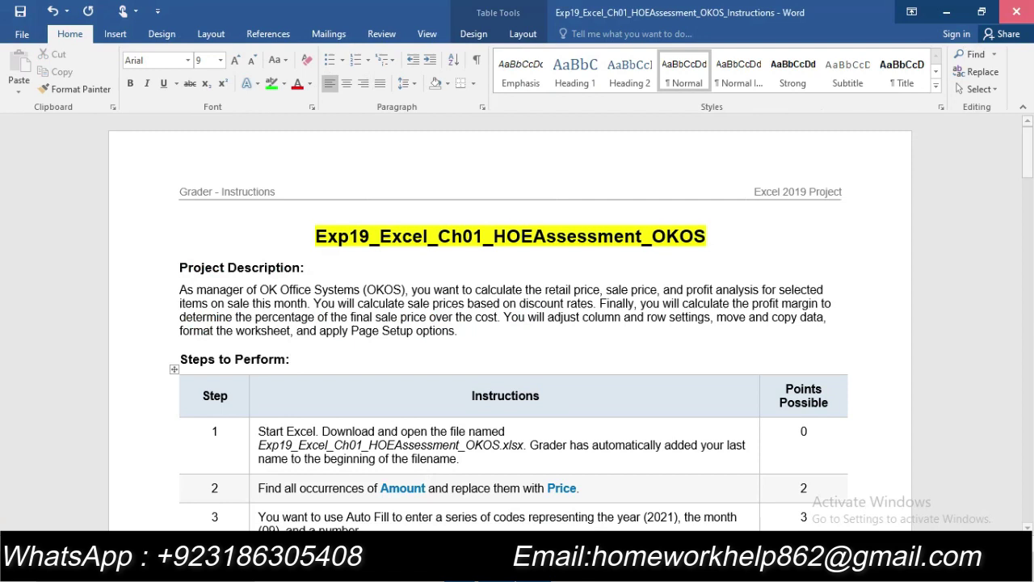